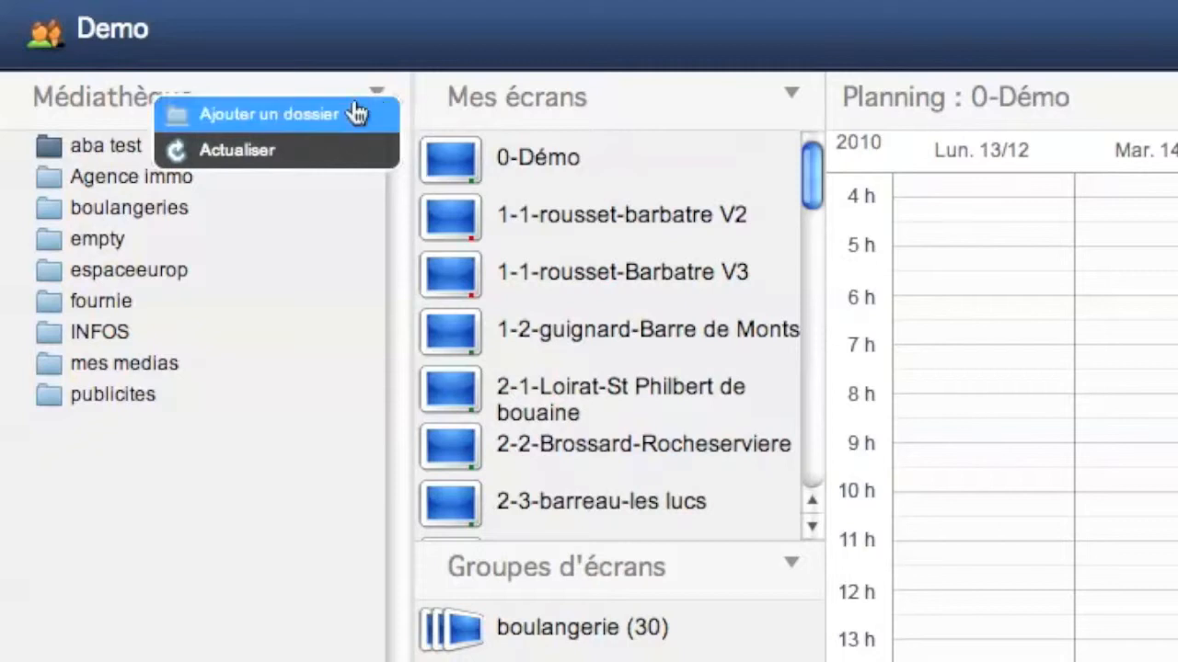
- Create a folder named 0-démo in the media library and start adding a media item to it
click(316, 116)
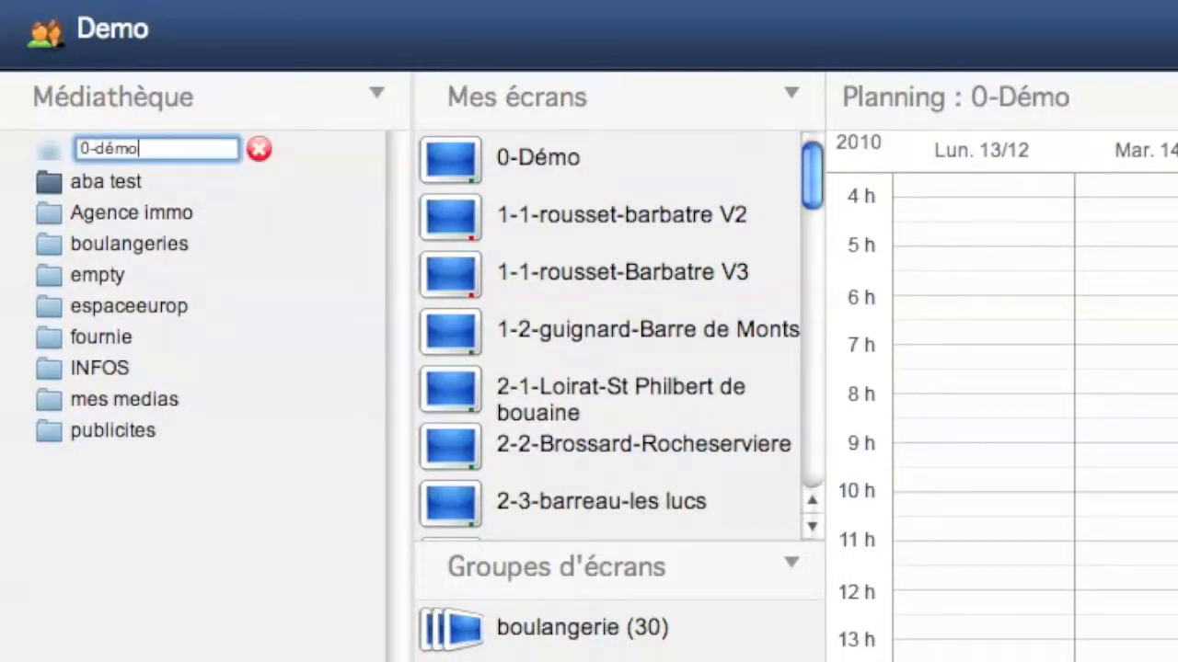
key(Return)
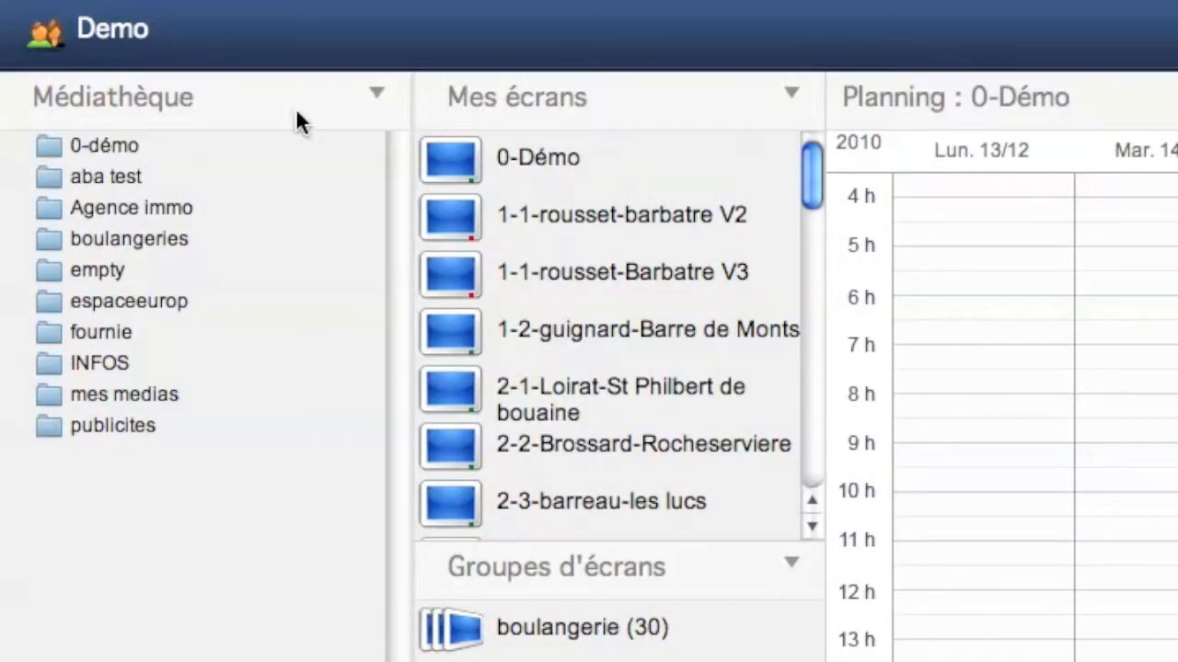
right_click(121, 146)
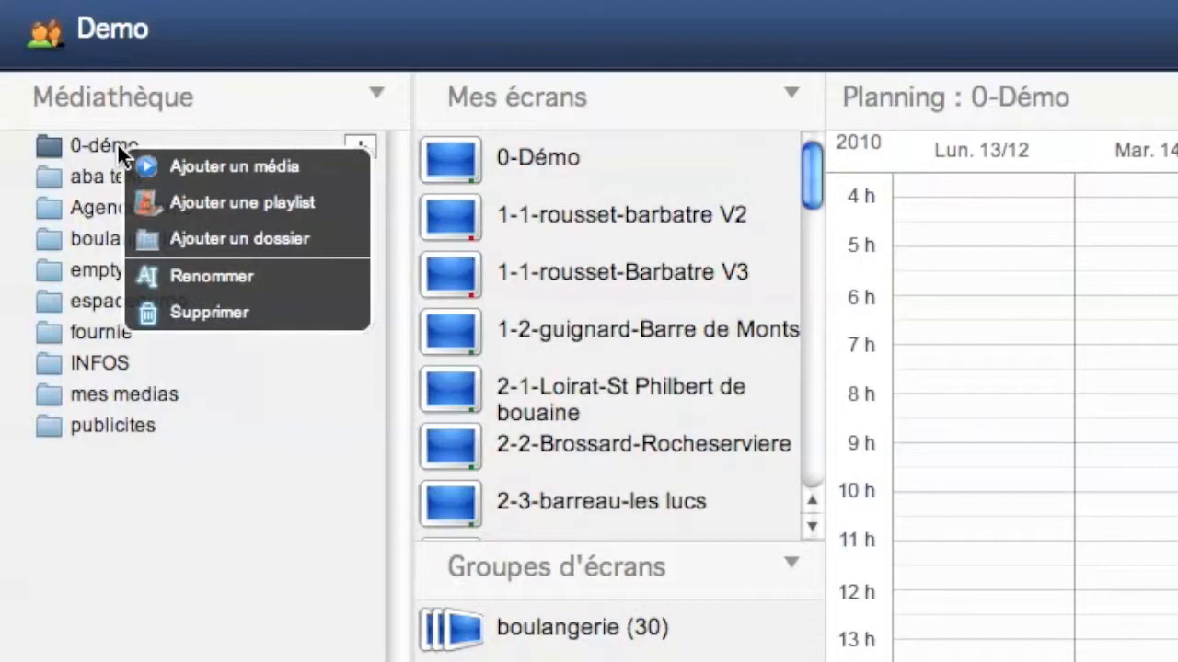
click(115, 146)
click(359, 147)
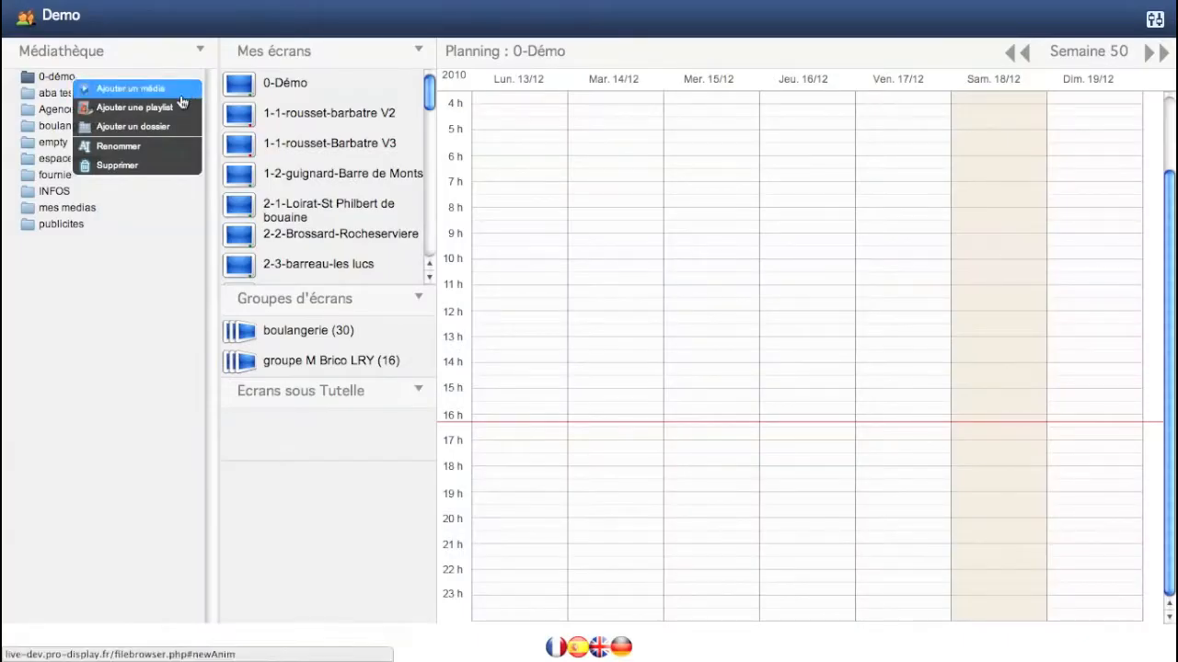
click(181, 95)
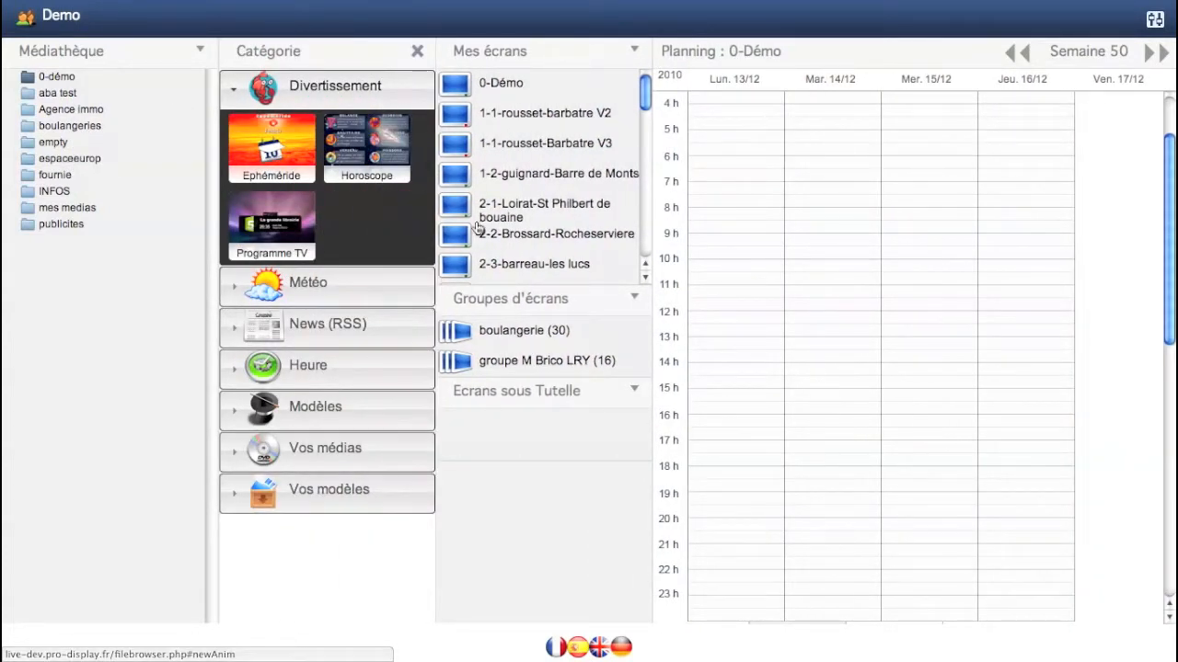
- Browse the templates offered under Météo, News (RSS), Heure, Modèles, Vos médias and Vos modèles
click(386, 294)
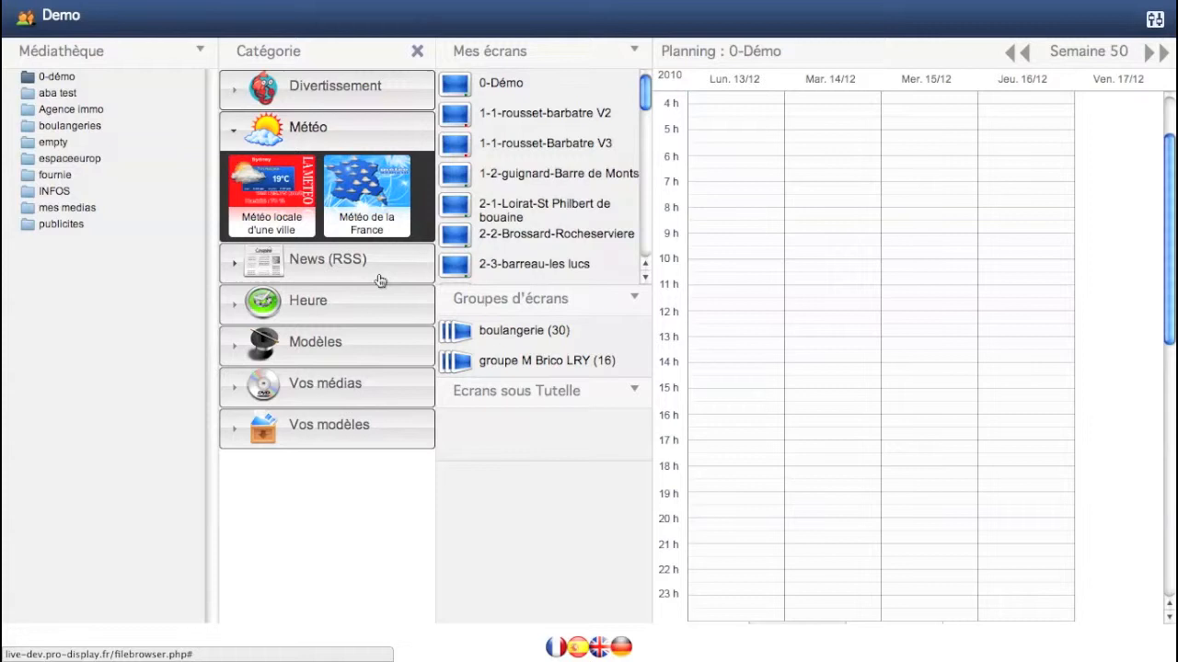
click(376, 272)
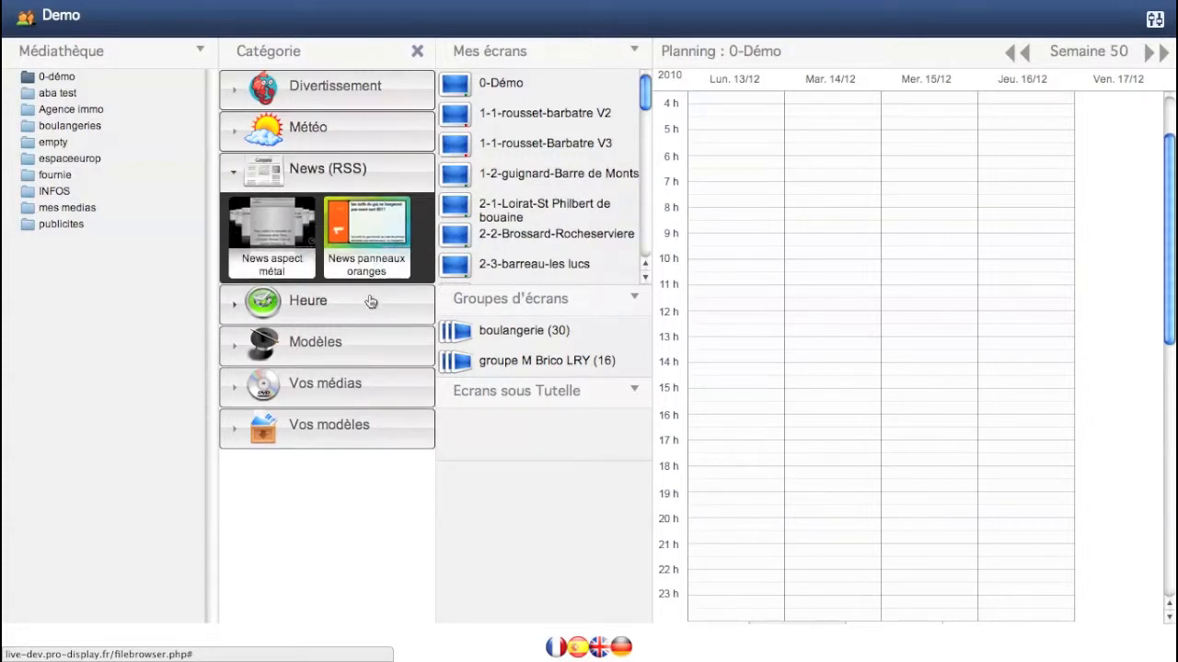
click(370, 302)
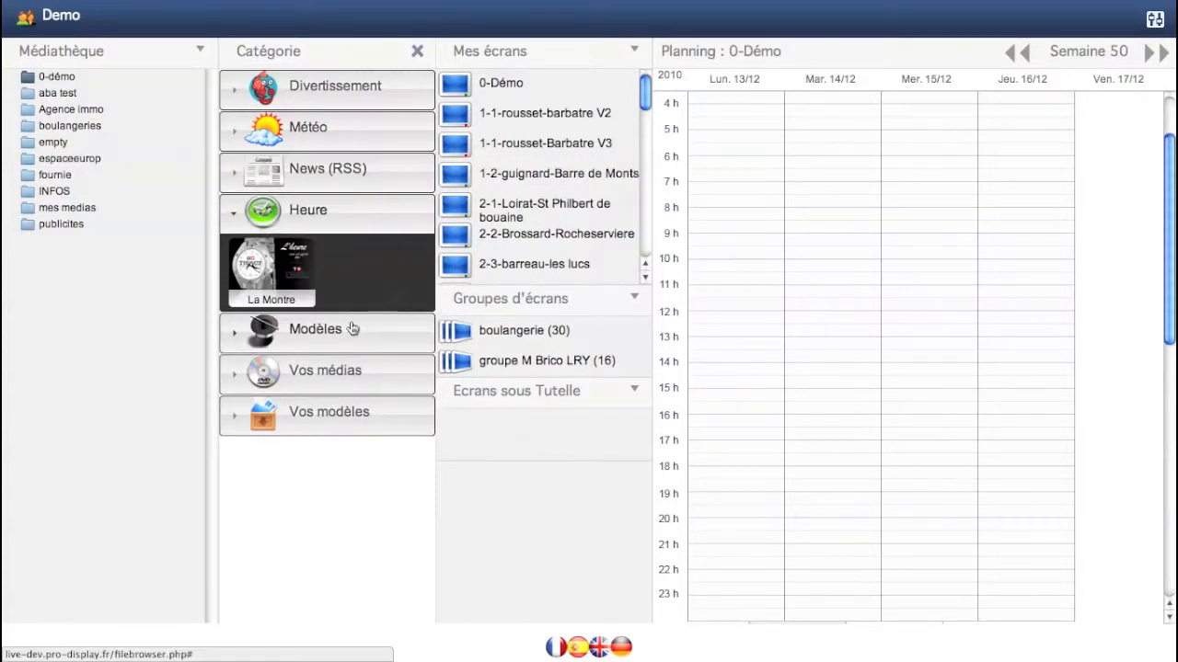
click(355, 328)
scroll(350, 328, down, 3)
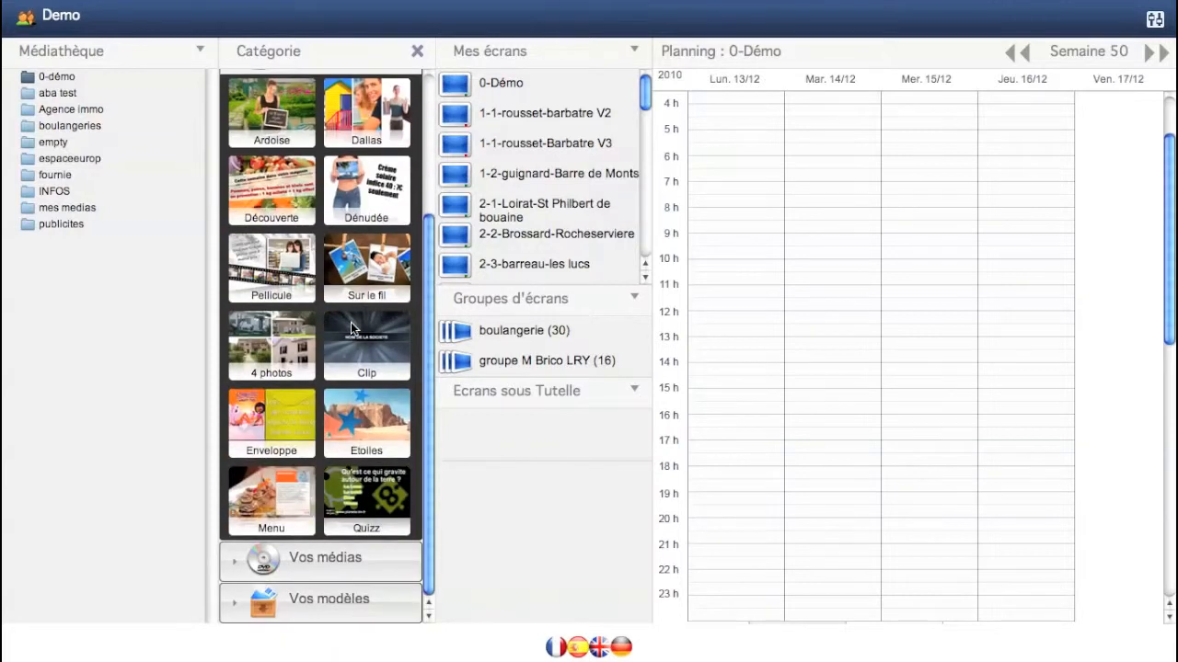
click(323, 563)
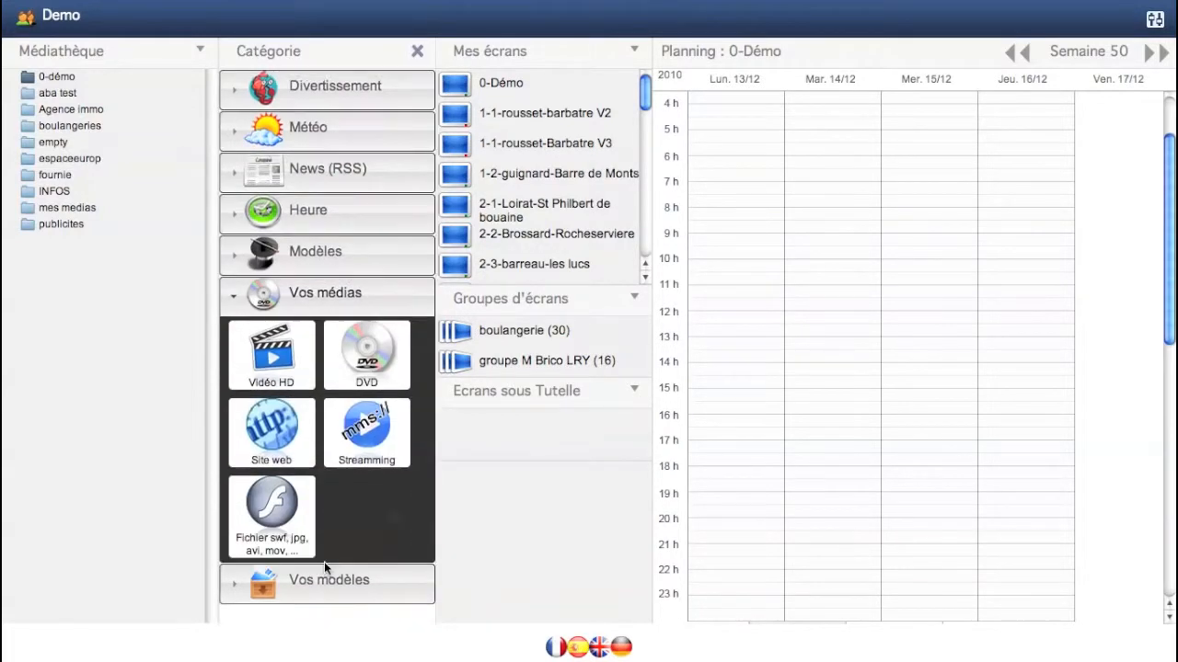
click(324, 580)
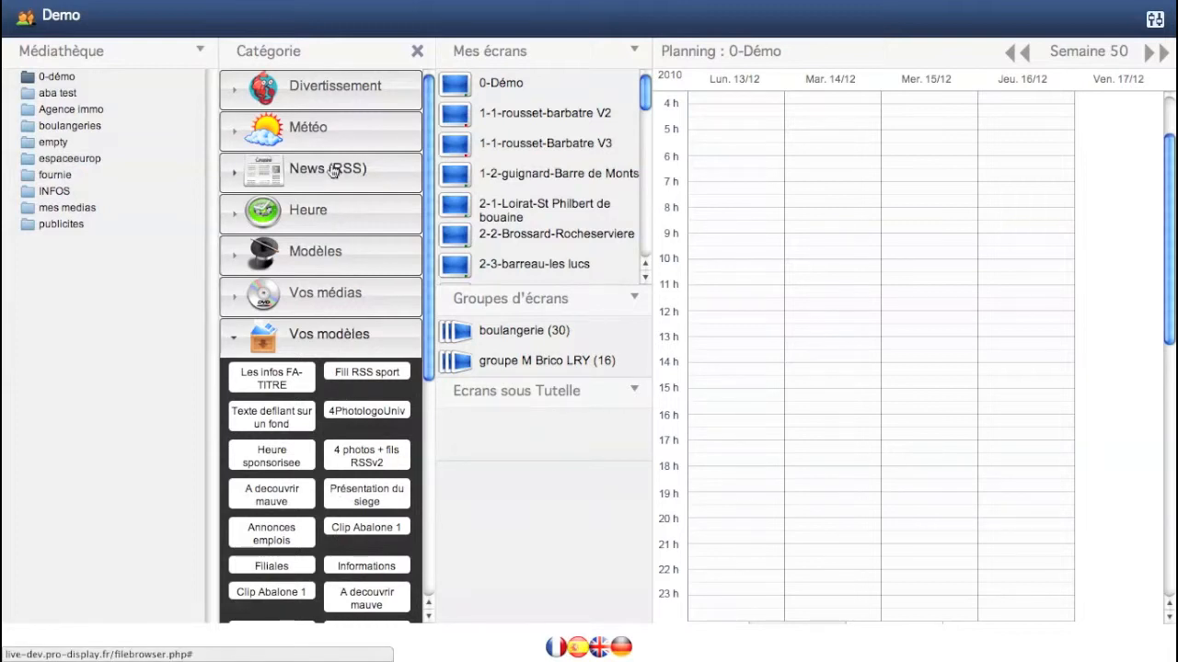
- Create a media item from the Horoscope template in Divertissement, name it Horoscope, set its page to 1 and save it
click(305, 92)
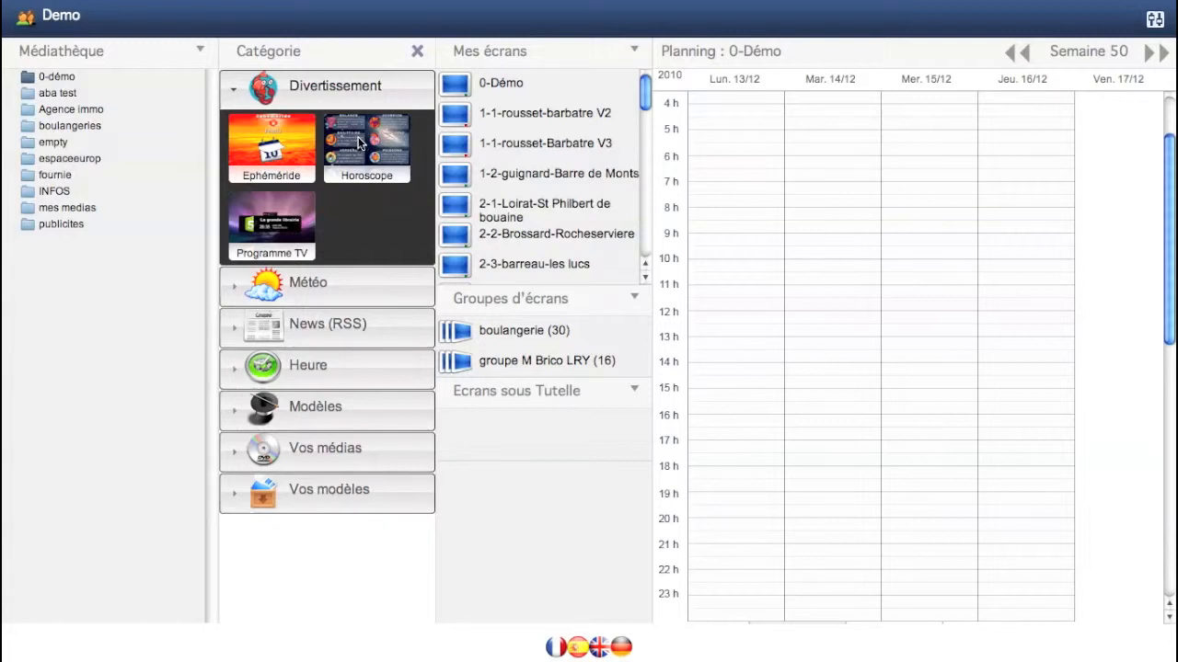
click(359, 143)
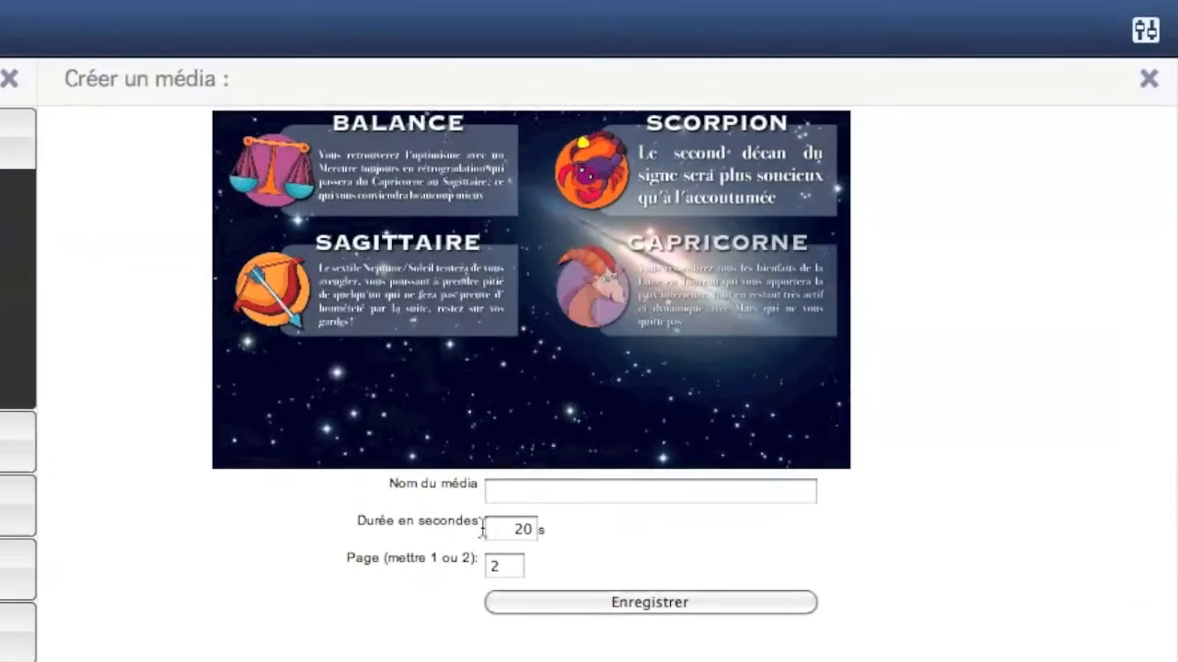
click(516, 494)
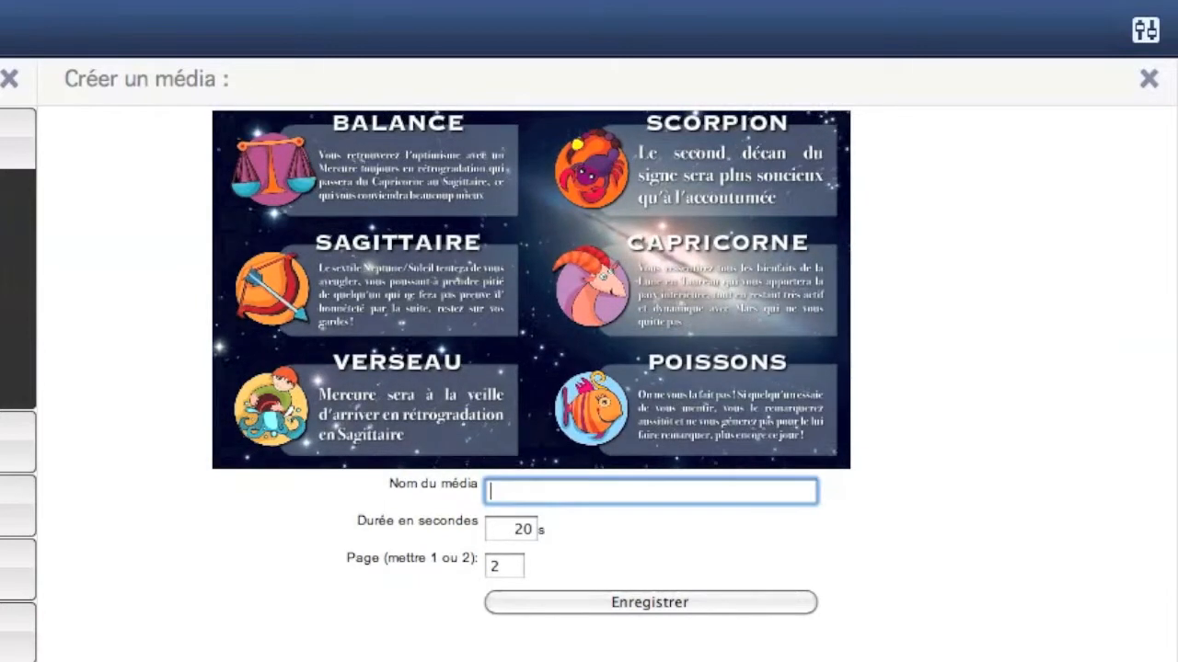
text(Horoscop)
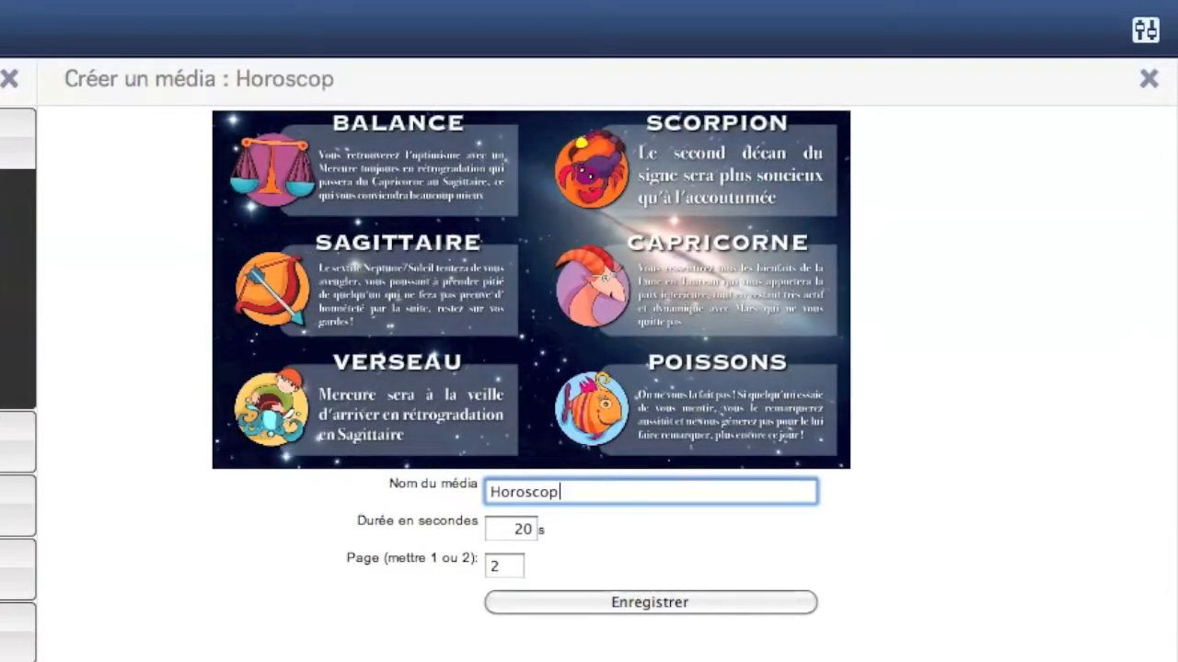
text(e)
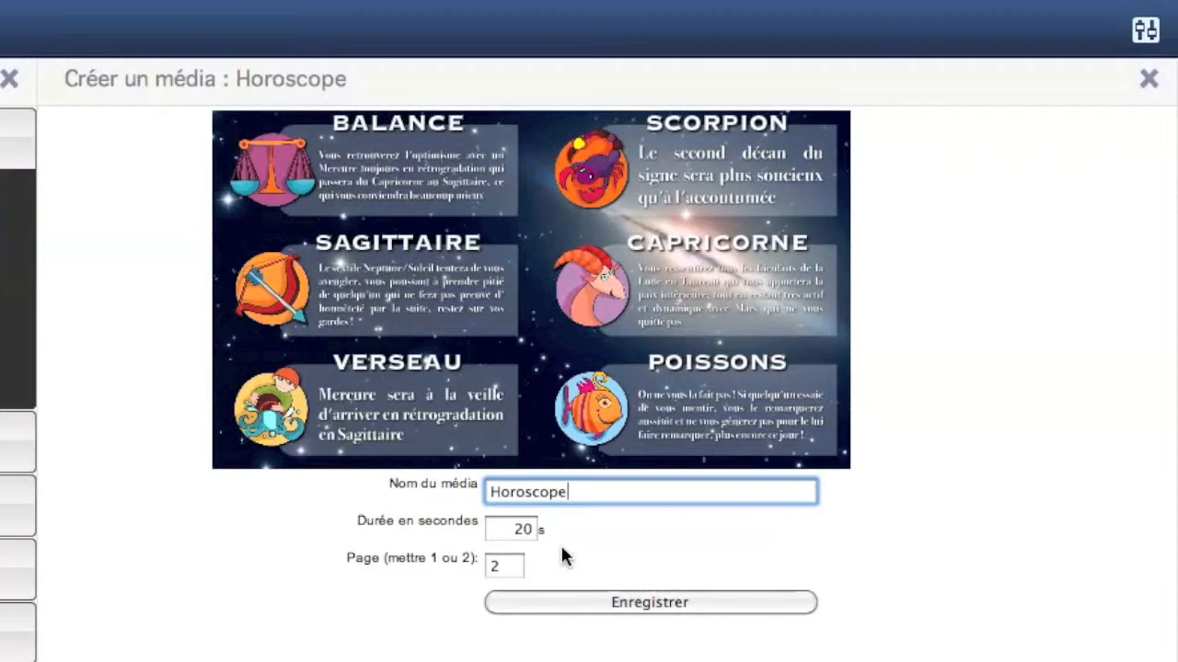
double_click(488, 566)
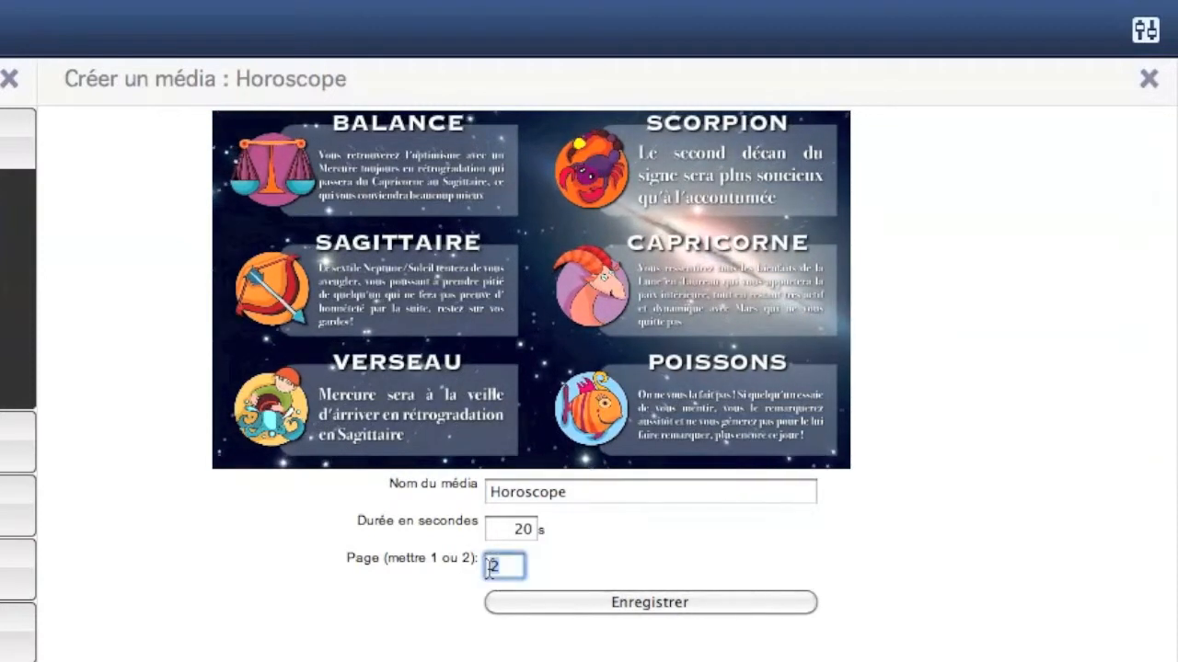
text(1)
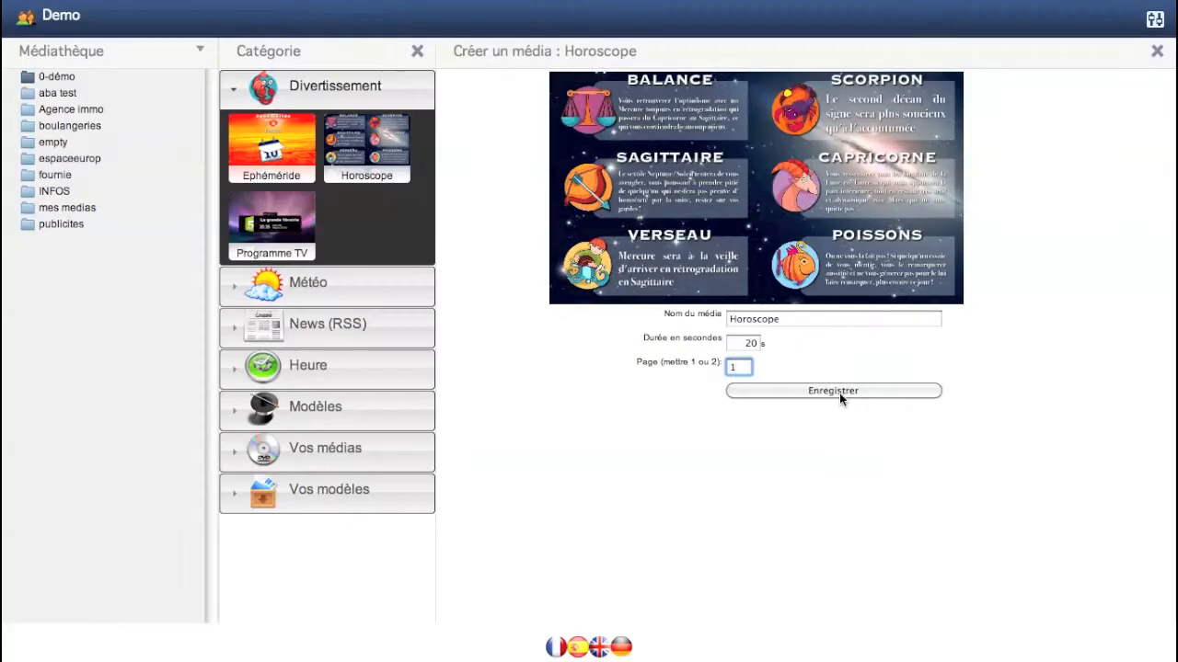
click(839, 393)
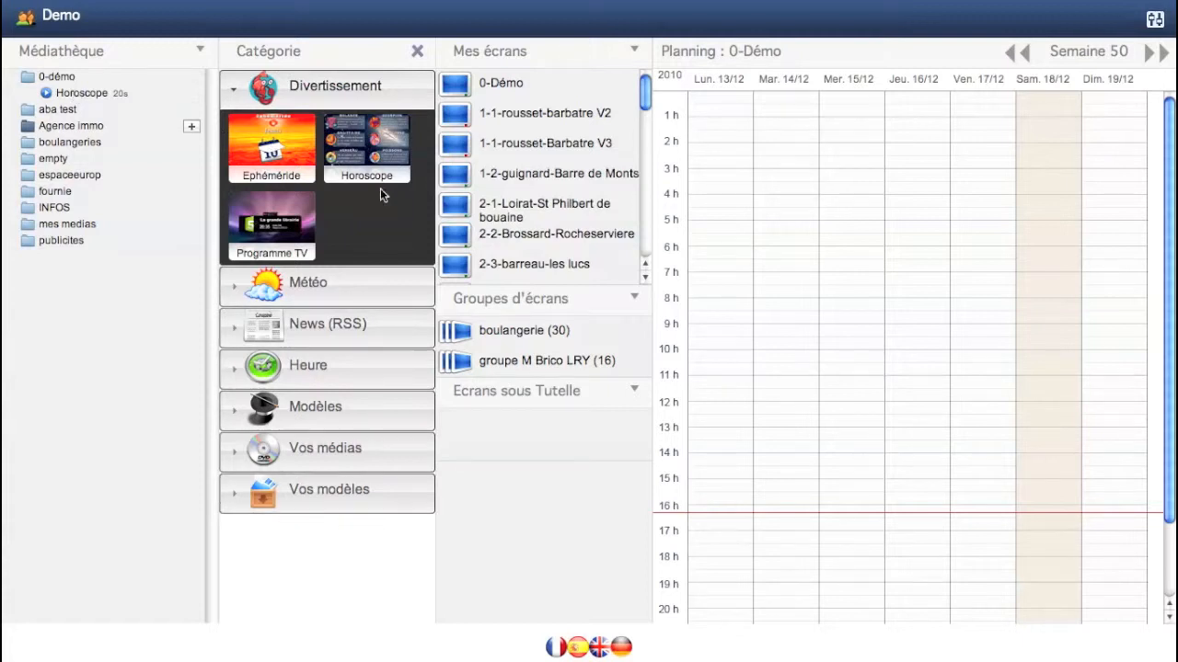
- Start a new media item from the local city weather template and name it météo Nantes
click(368, 287)
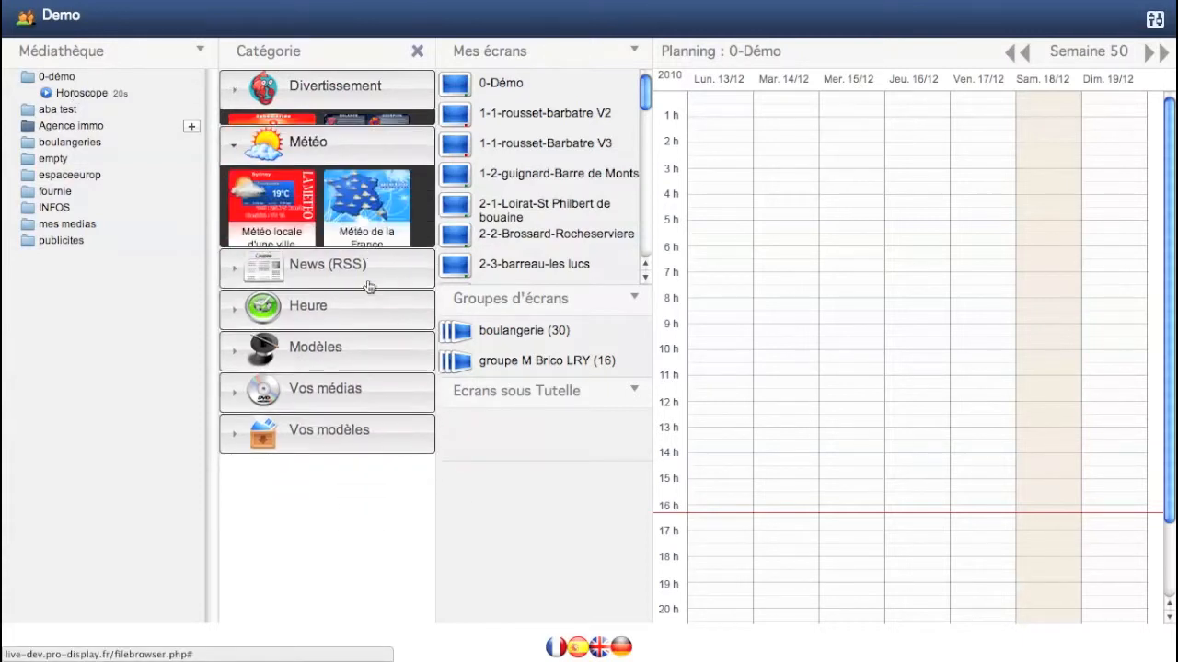
click(282, 180)
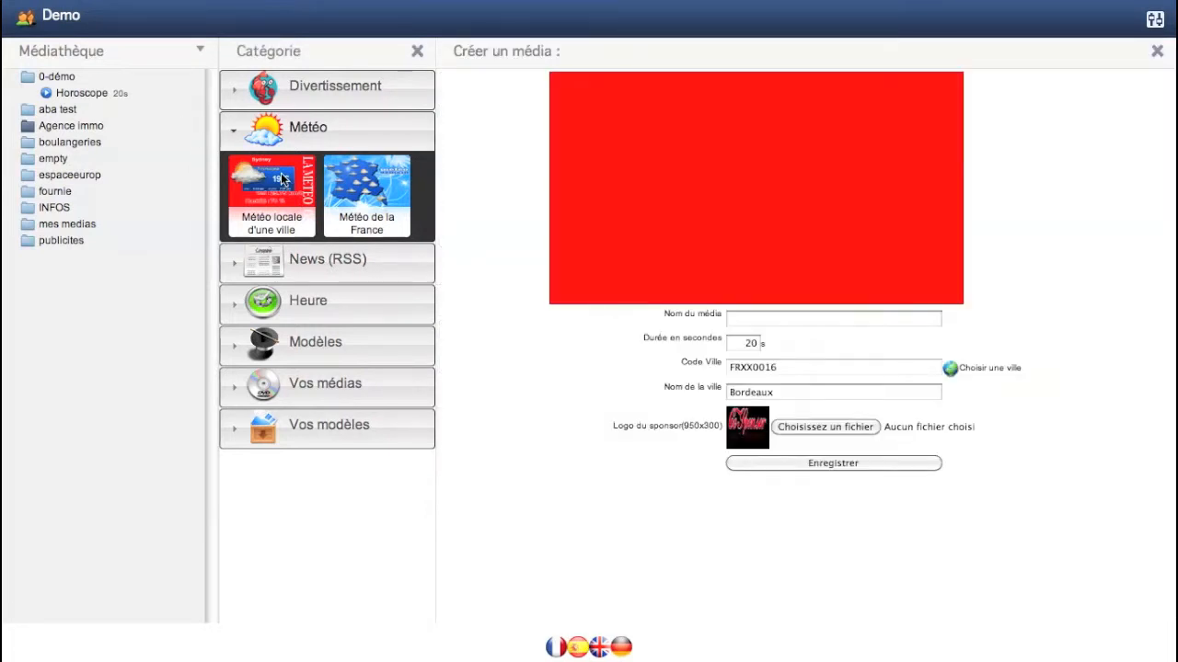
click(745, 317)
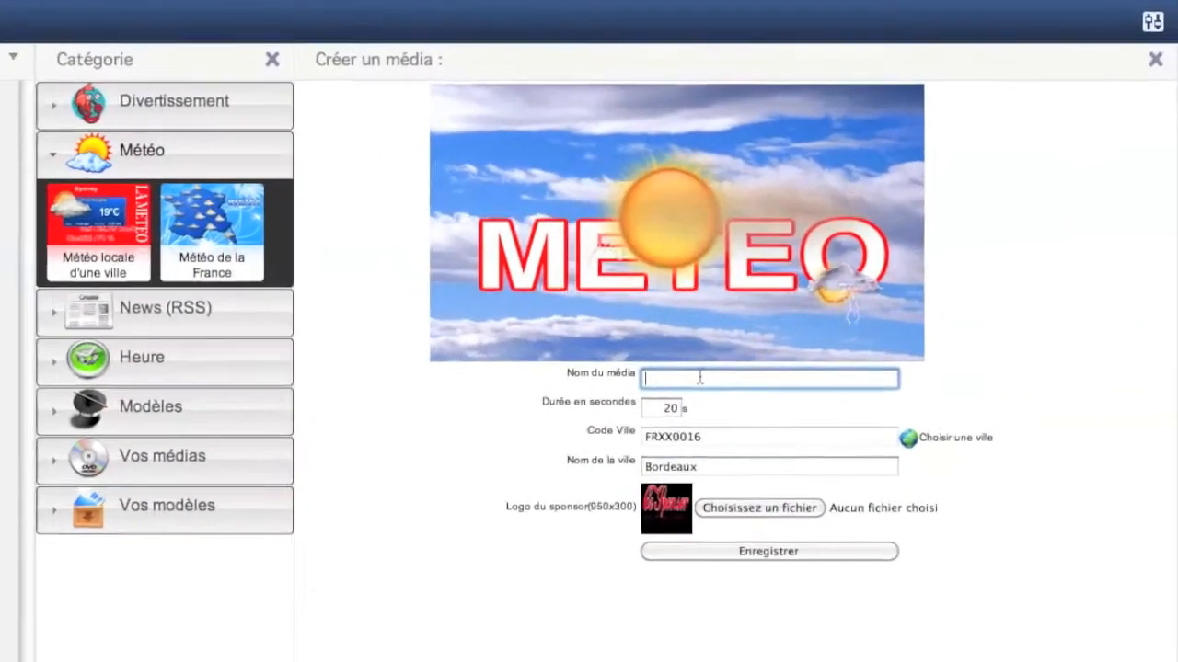
text(météo)
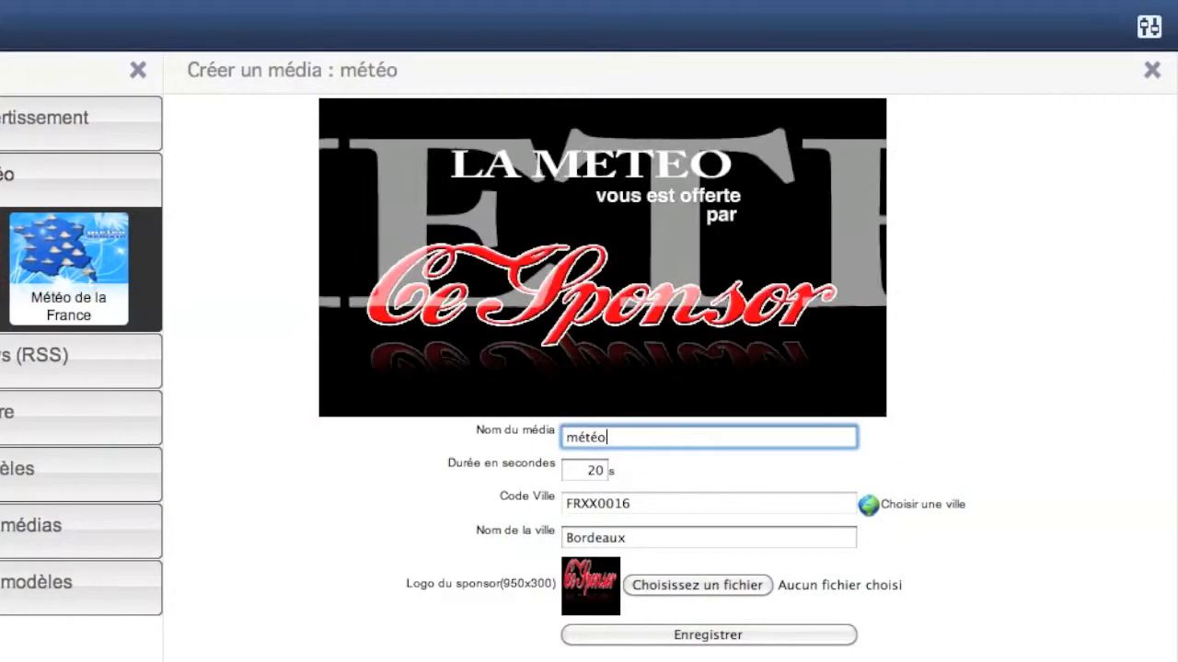
text( Nantes)
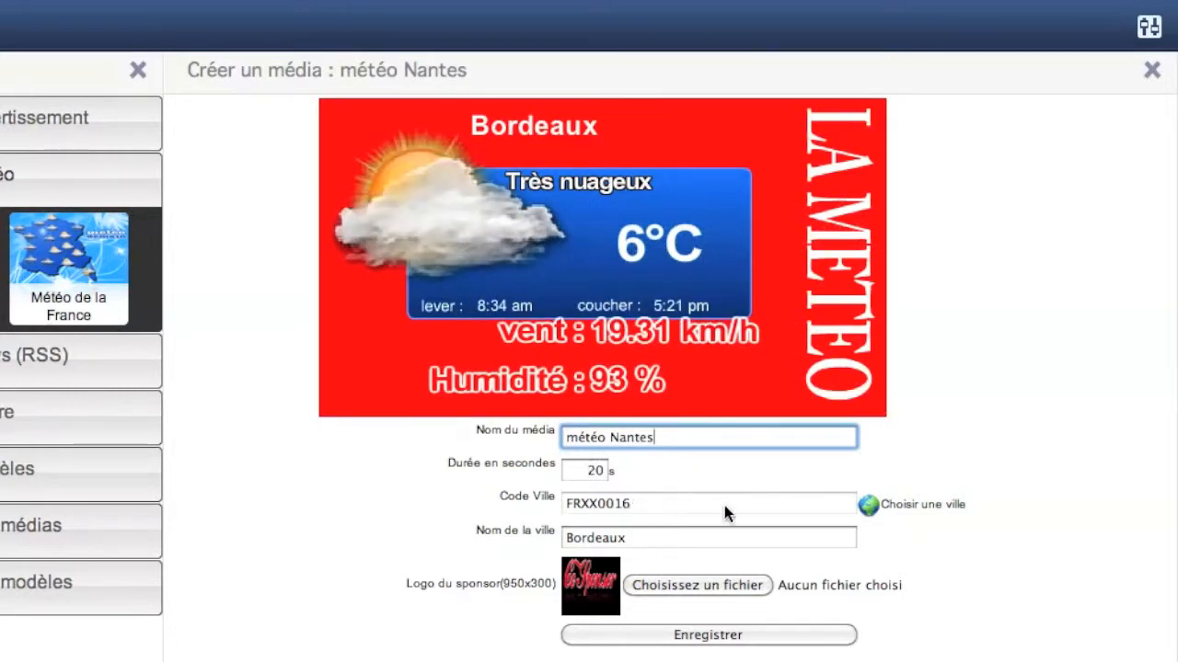
- Set the forecast city to Nantes, choosing Europe, France and Nantes in the city selector
click(934, 515)
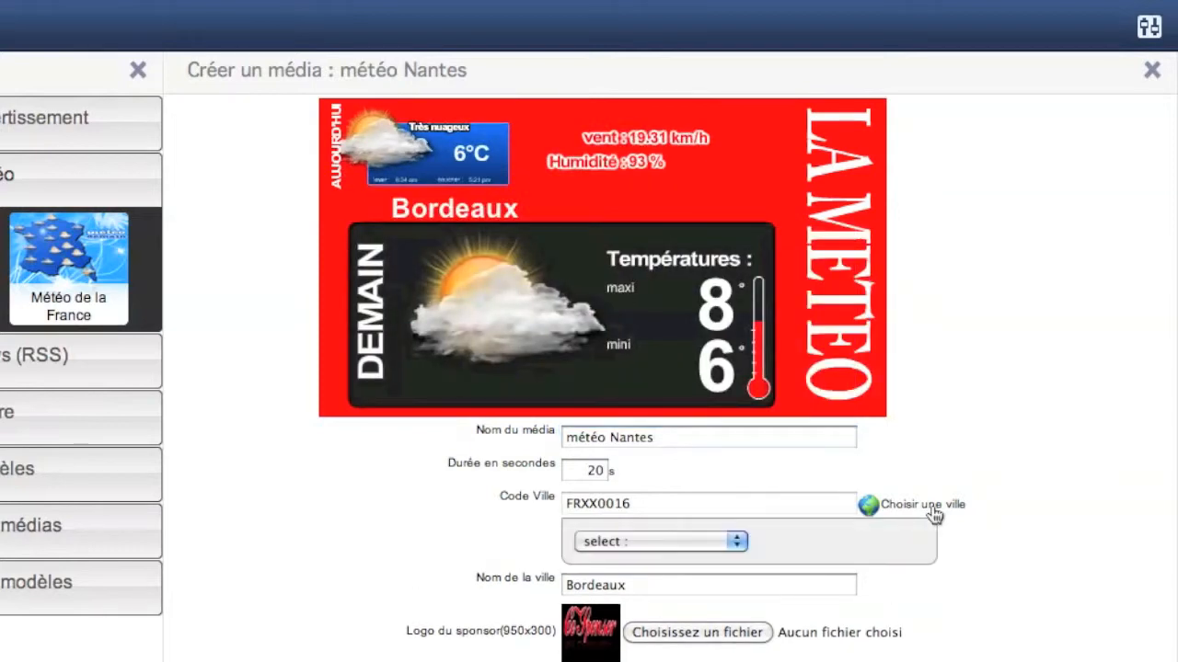
click(681, 541)
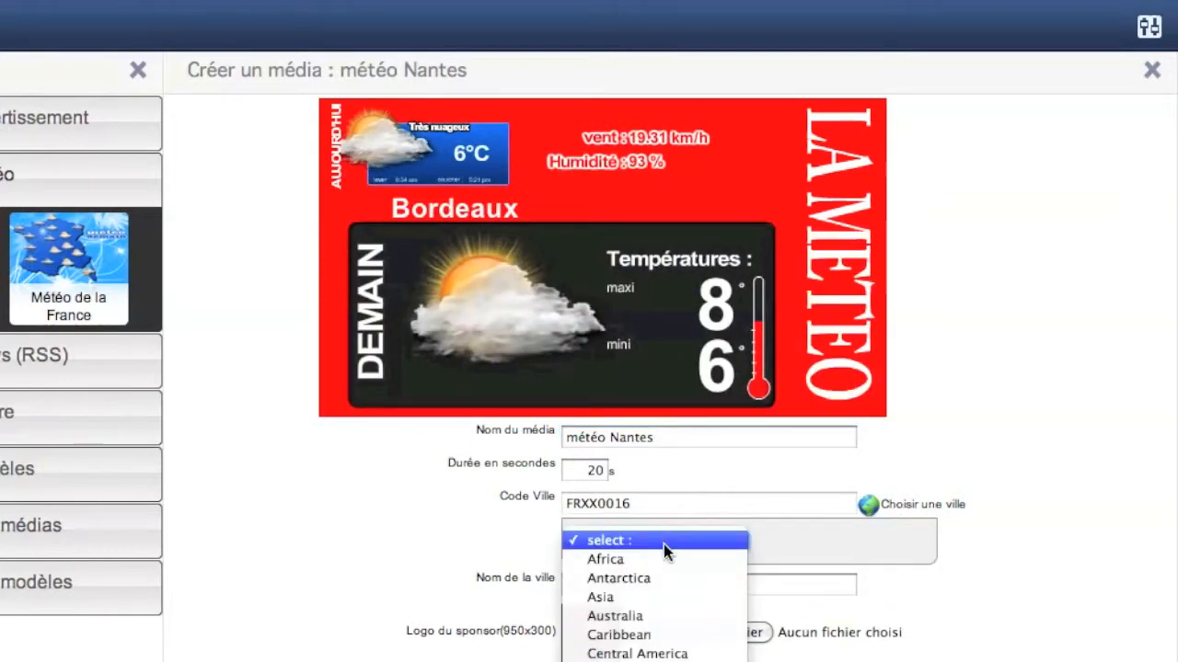
click(610, 661)
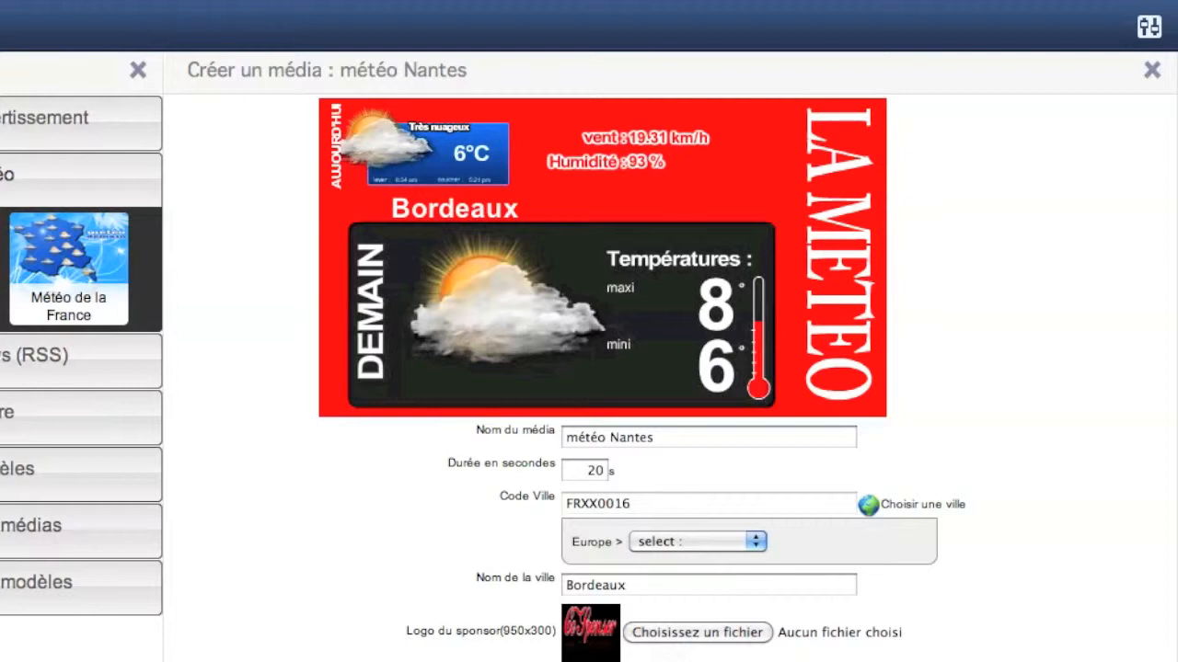
click(700, 542)
click(694, 636)
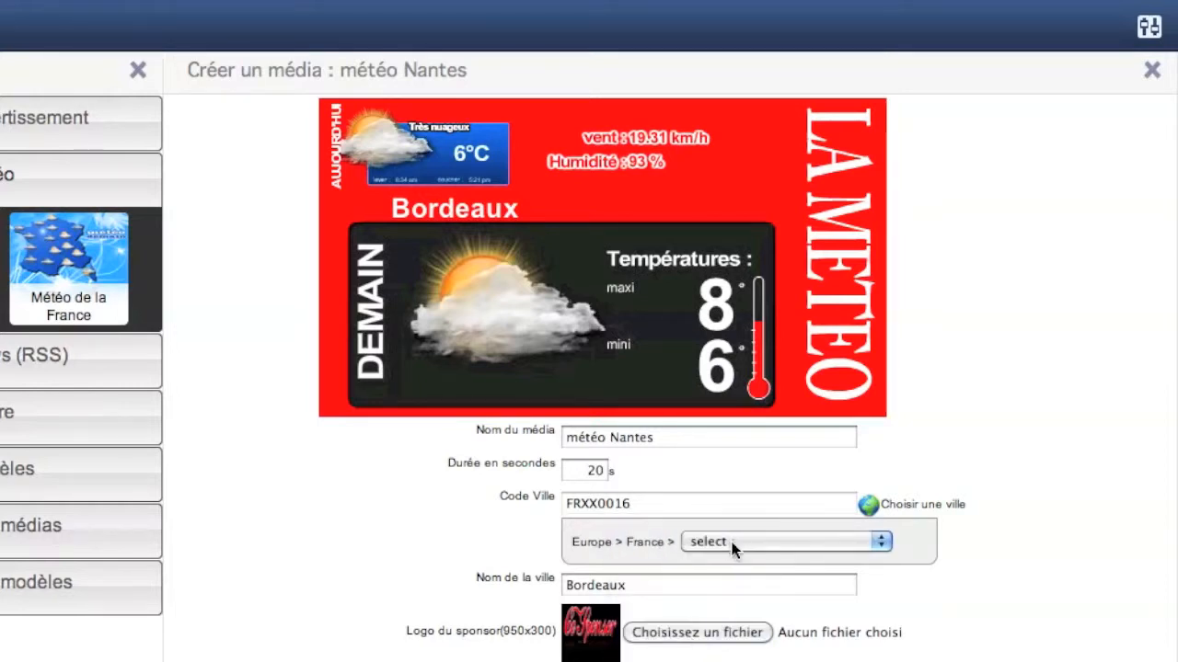
click(733, 543)
scroll(745, 585, down, 10)
scroll(745, 585, down, 15)
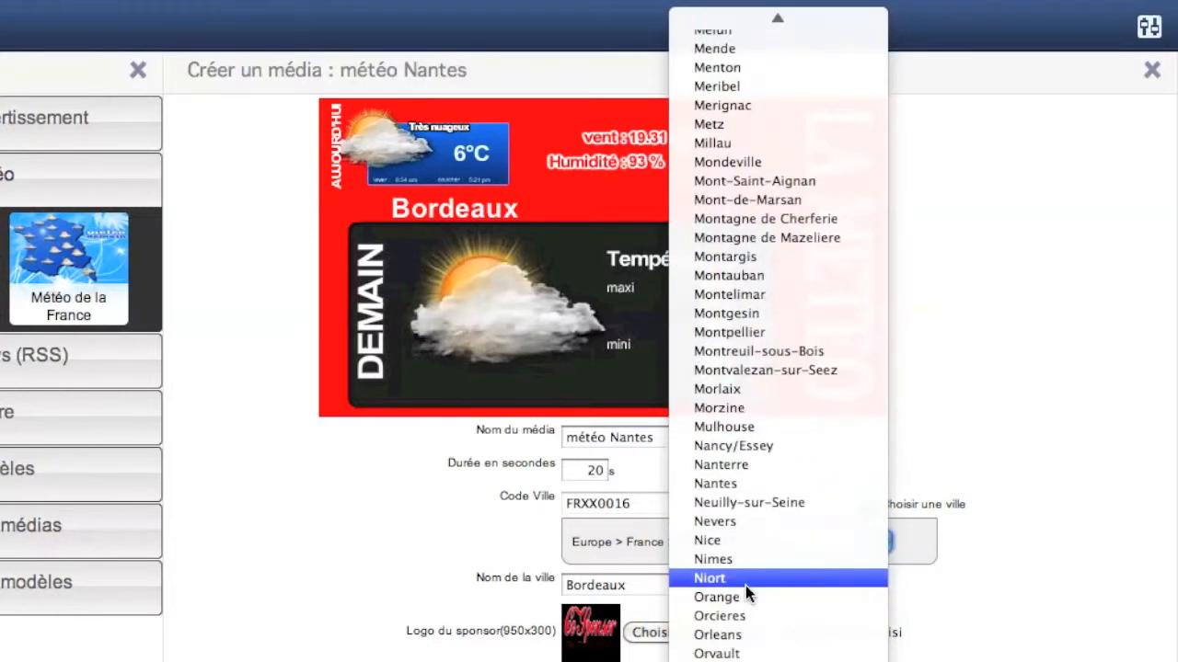
click(729, 485)
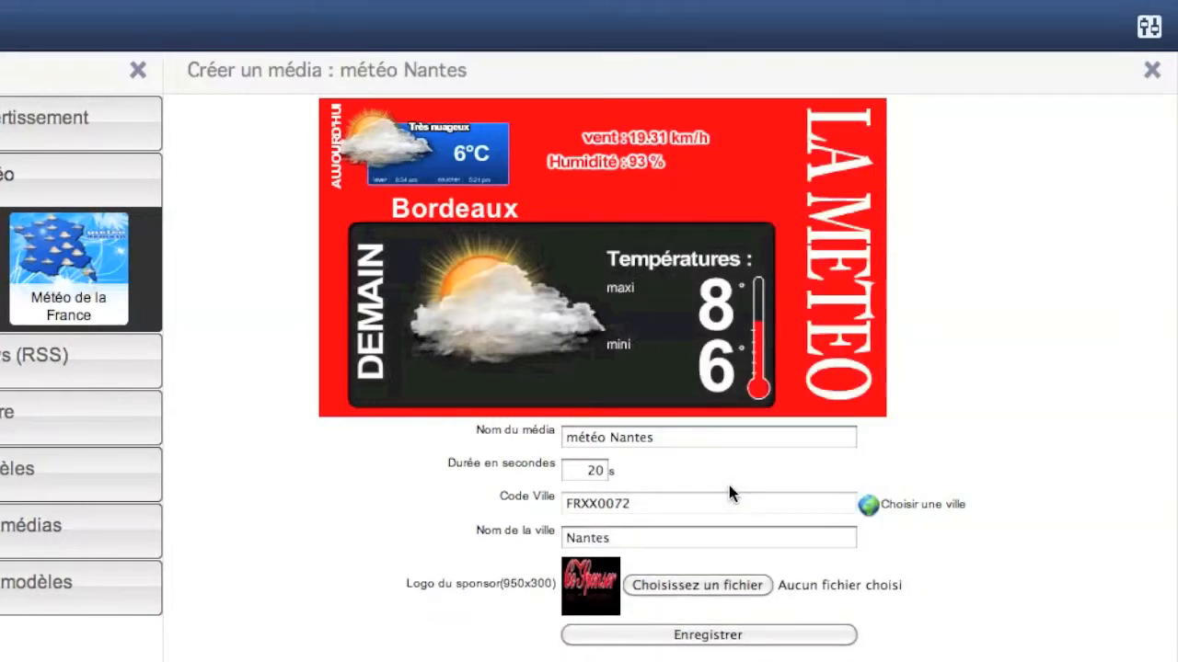
- Use Google Images.gif as the sponsor logo and save the weather media item
click(721, 589)
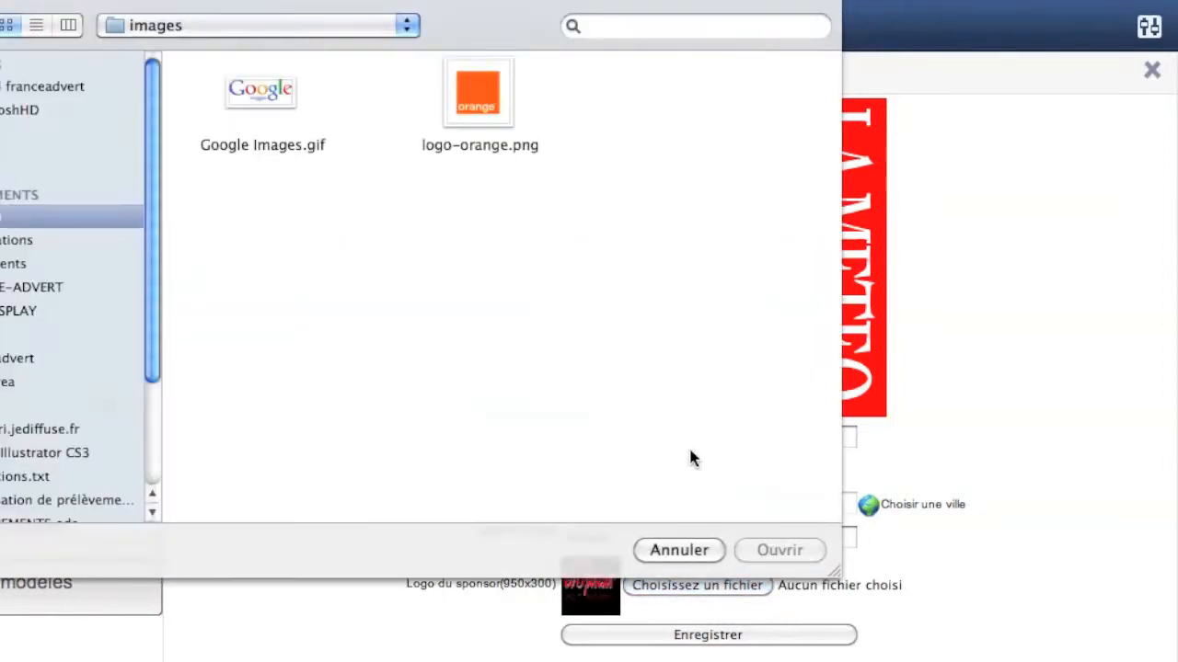
double_click(261, 100)
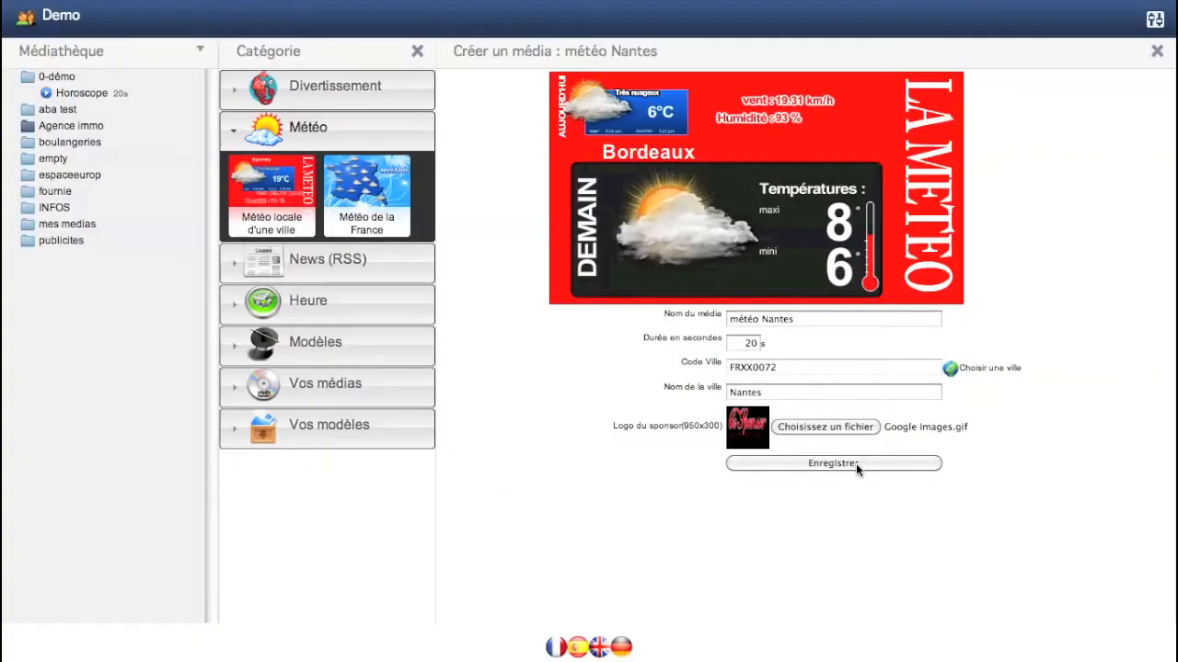
click(856, 464)
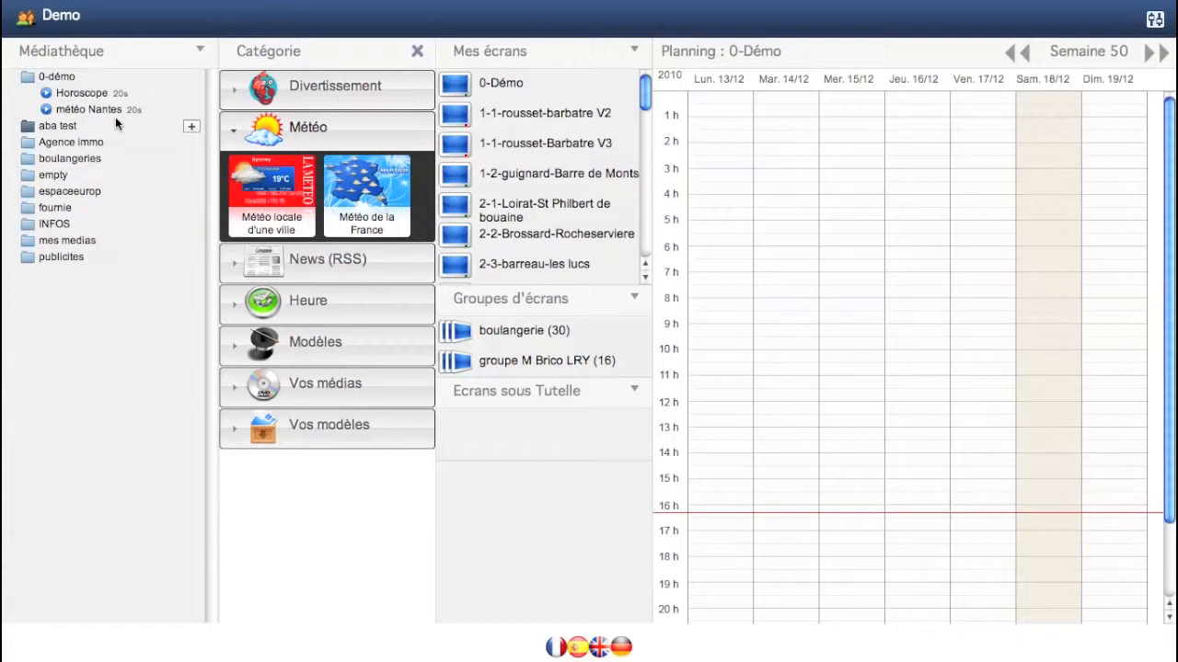
- Preview the météo Nantes media item from the 0-démo folder, and close the preview
click(46, 110)
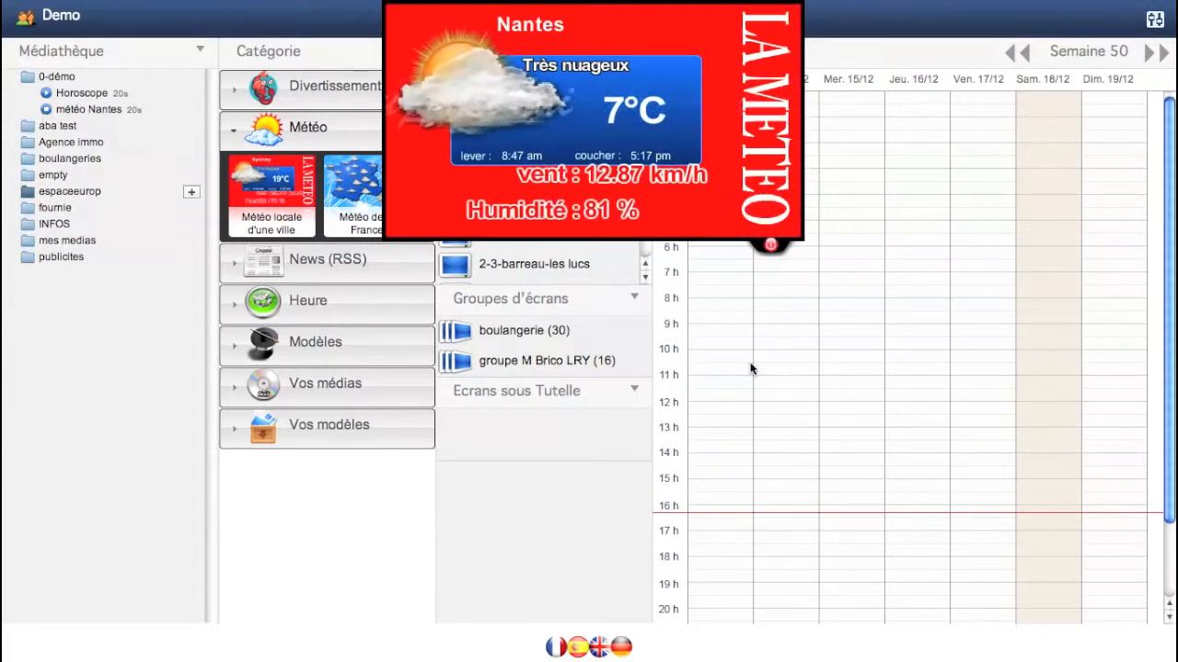
click(771, 245)
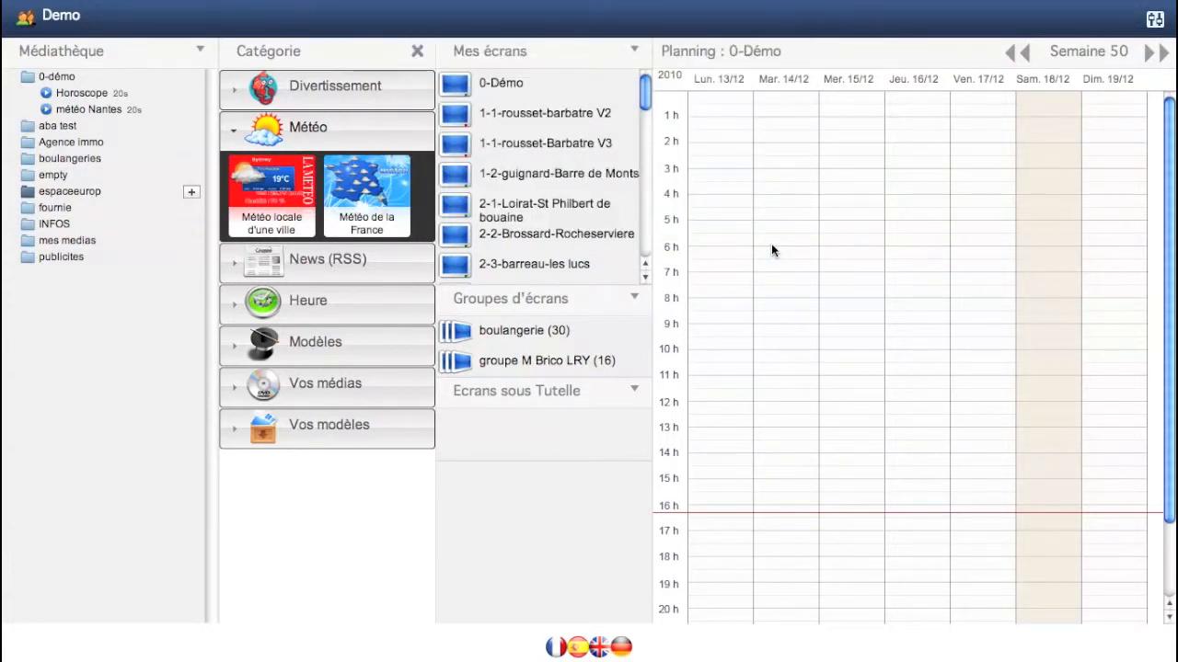
- Start a news media item from the News panneaux oranges template, name it newws and set its duration to 20 seconds
click(326, 273)
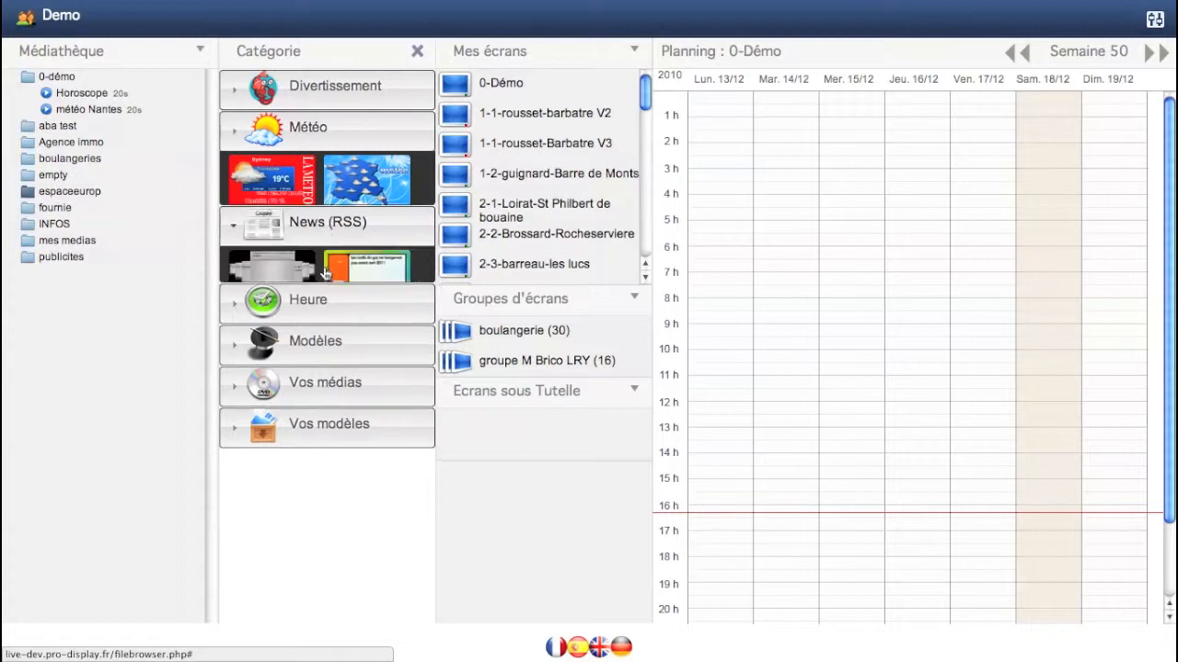
click(364, 229)
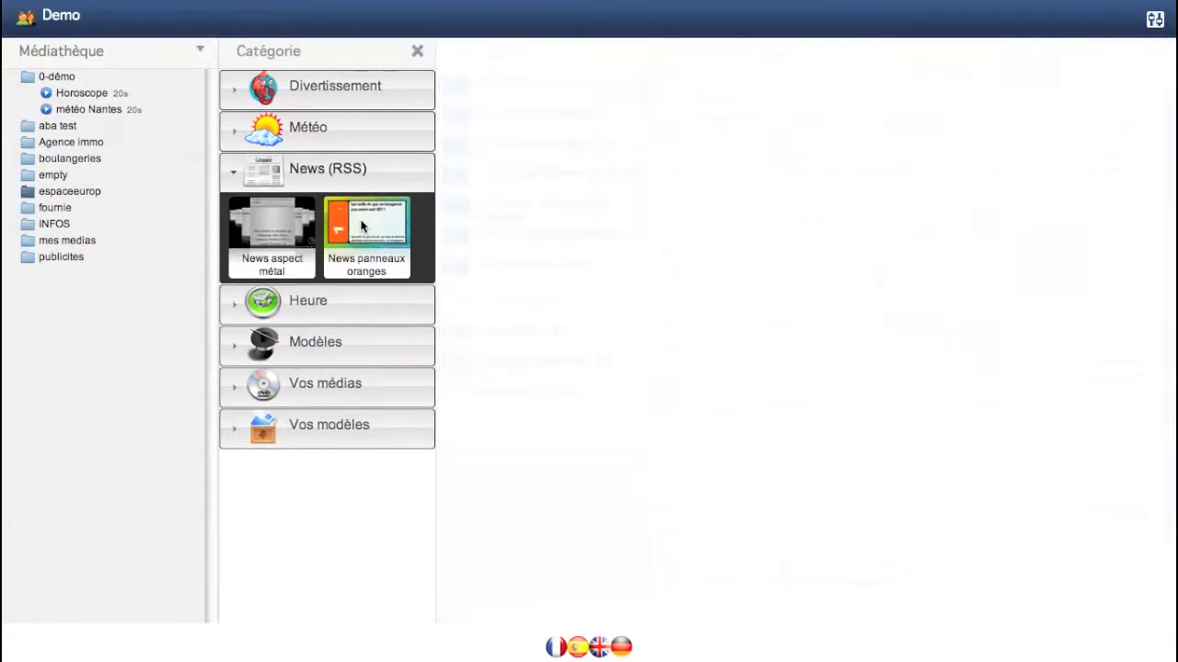
text(newws)
key(Tab)
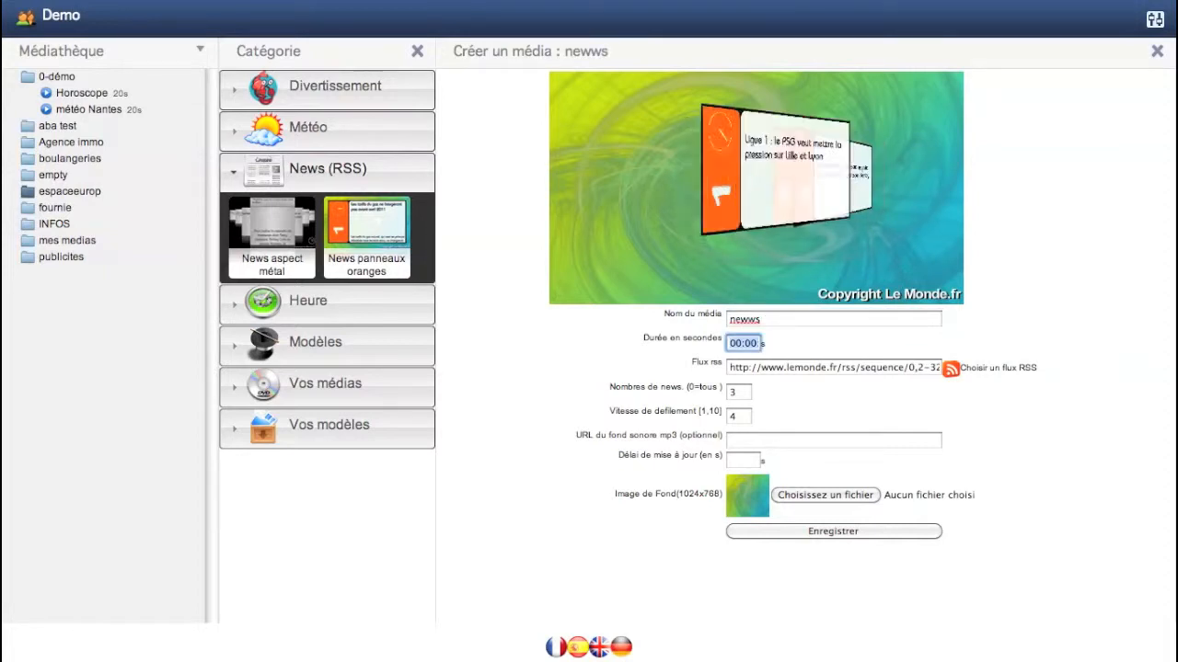
text(20)
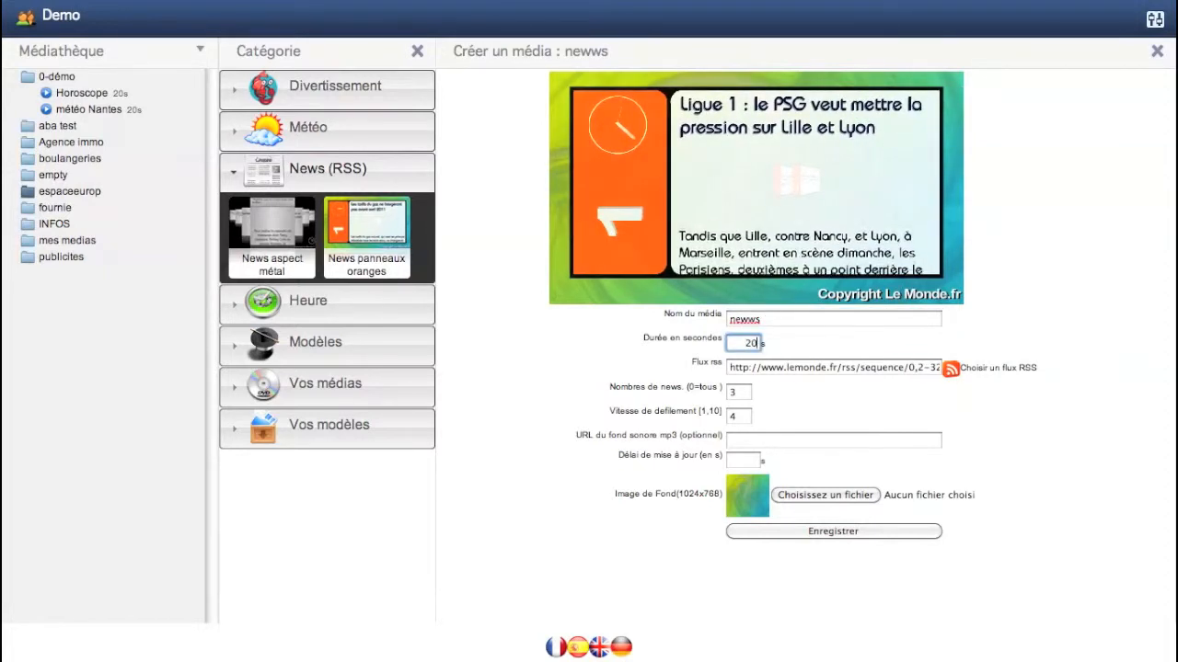
key(Tab)
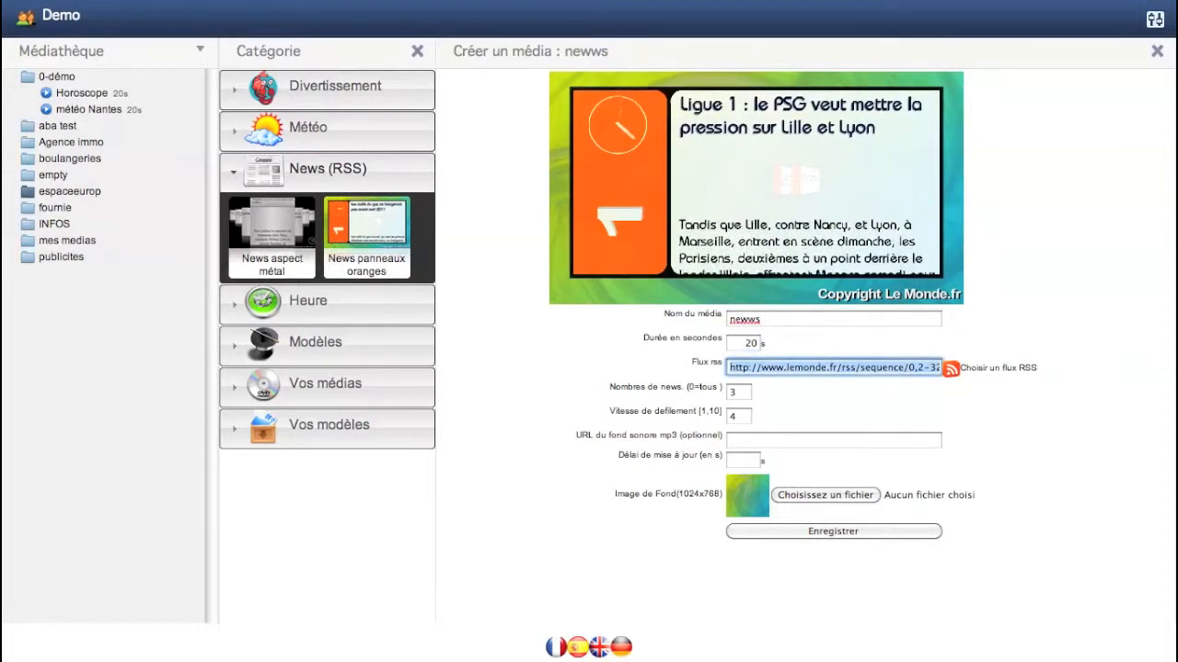
- Choose the BBC News feed under A la une as the RSS source and save the news media item
click(950, 369)
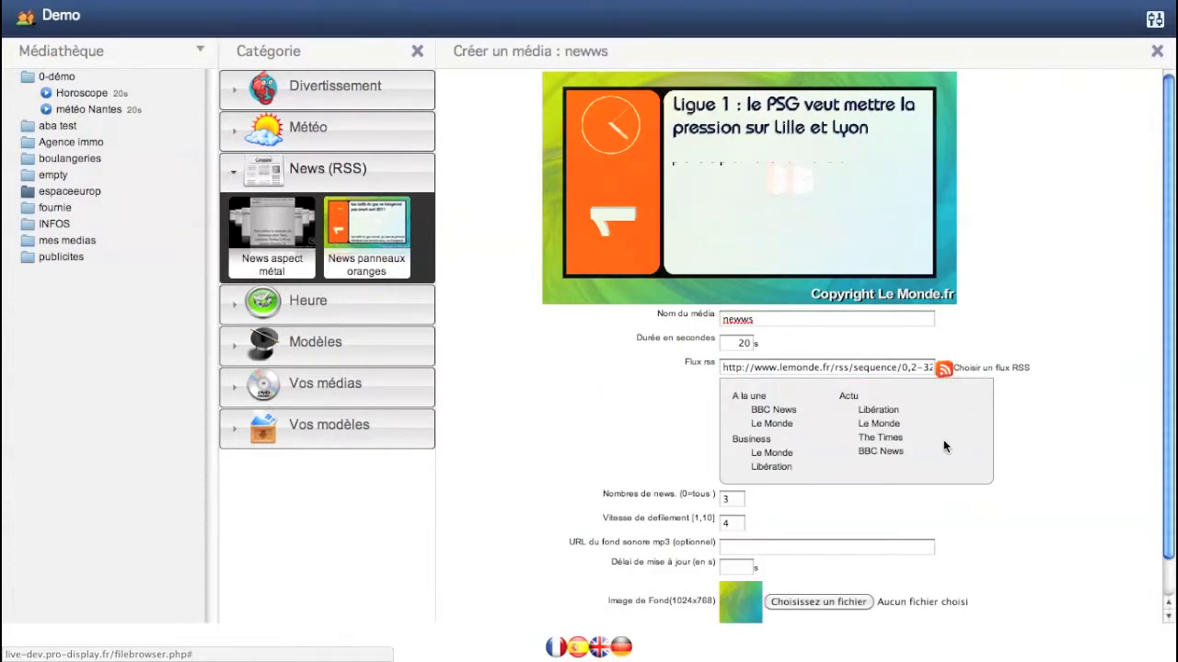
click(776, 414)
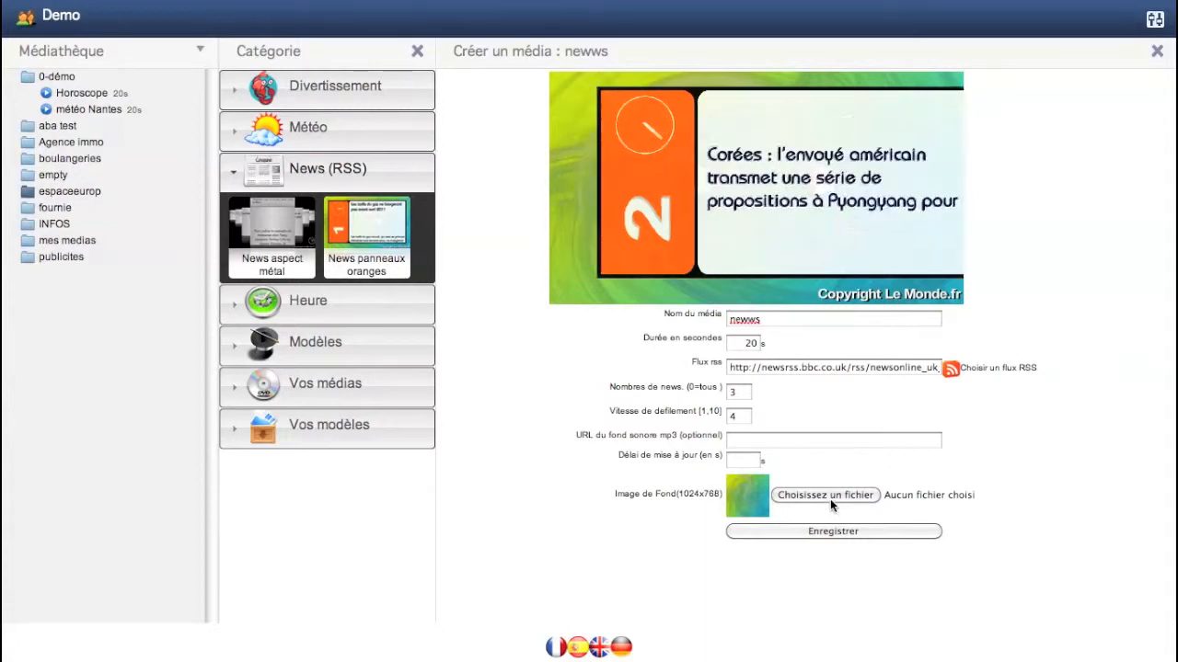
click(840, 532)
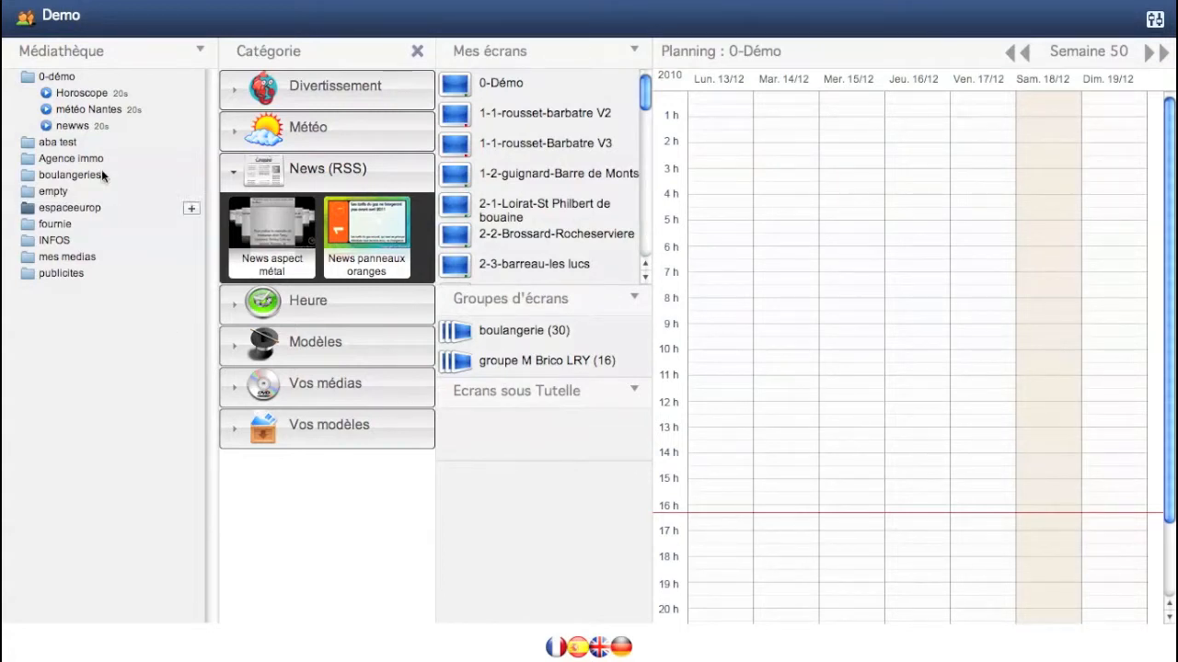
- Preview the newws media item from the 0-démo folder, and close the preview
click(45, 126)
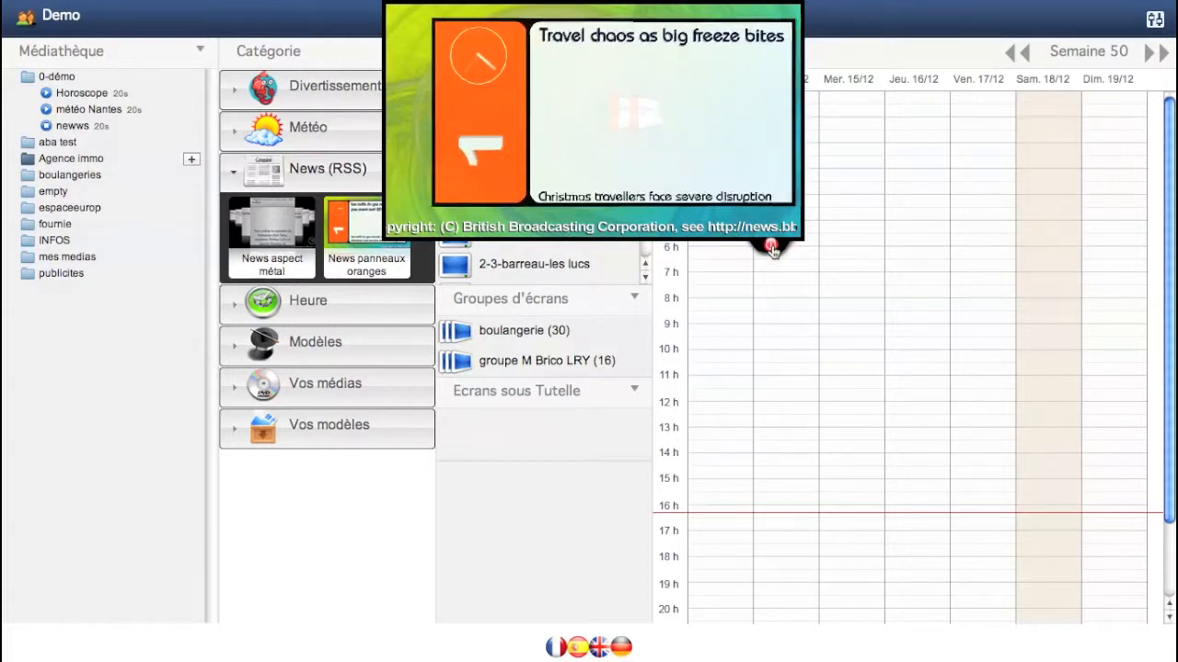
click(771, 247)
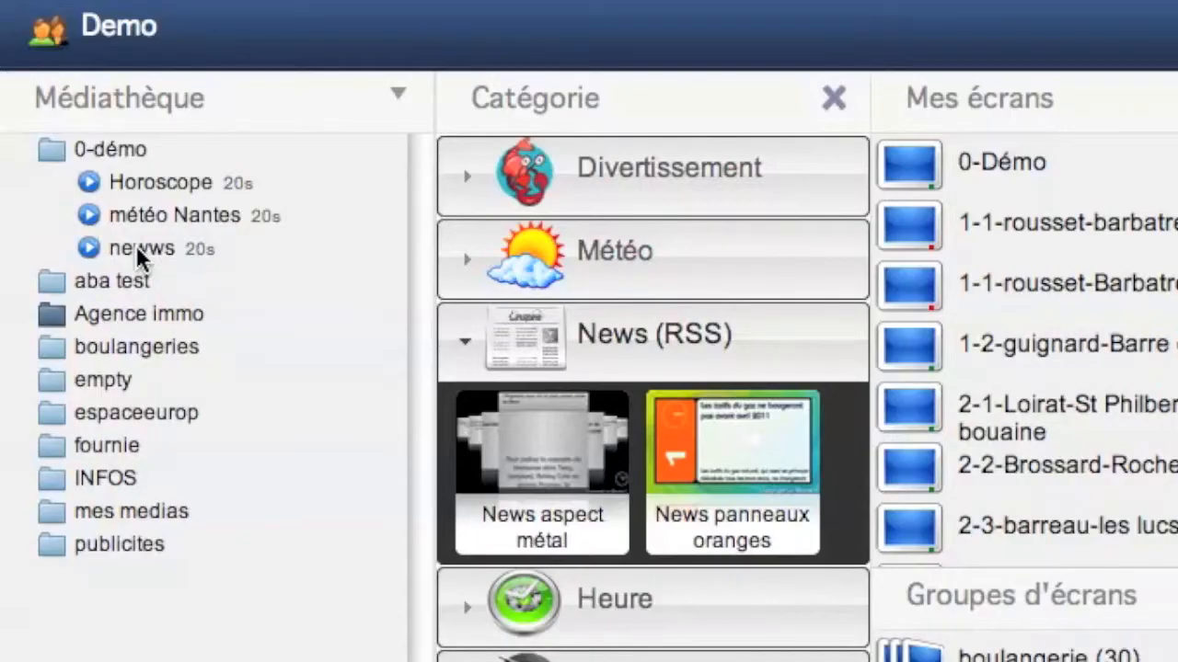
- Rename the newws media item in the 0-démo folder to news
right_click(69, 125)
click(212, 307)
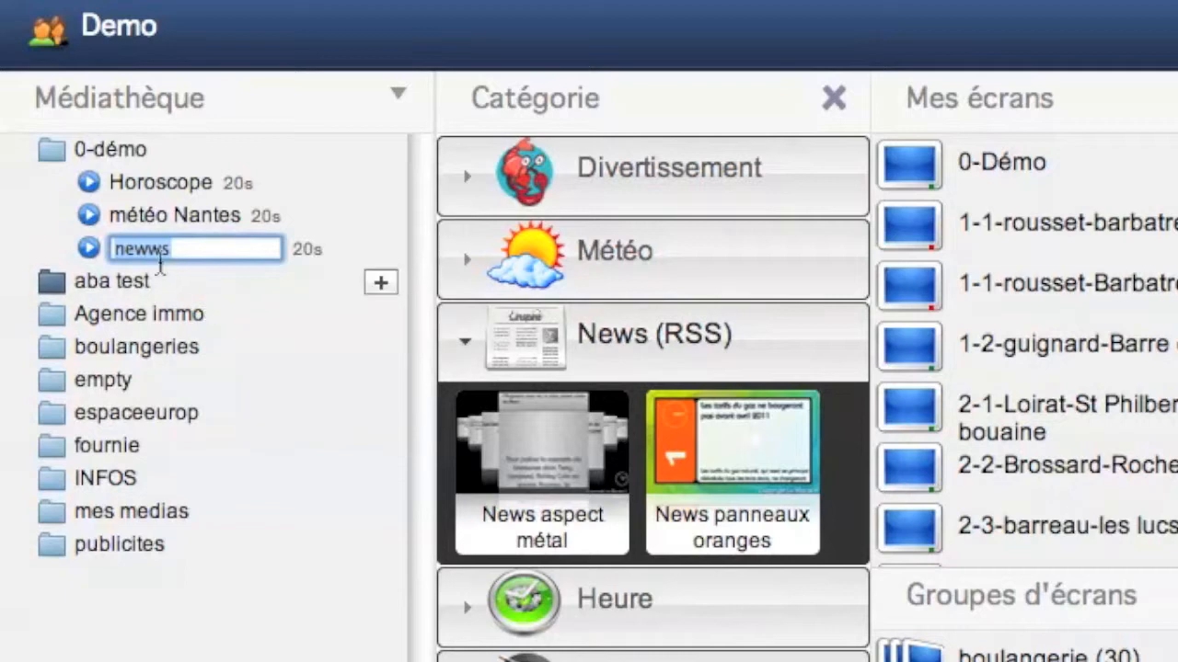
click(150, 250)
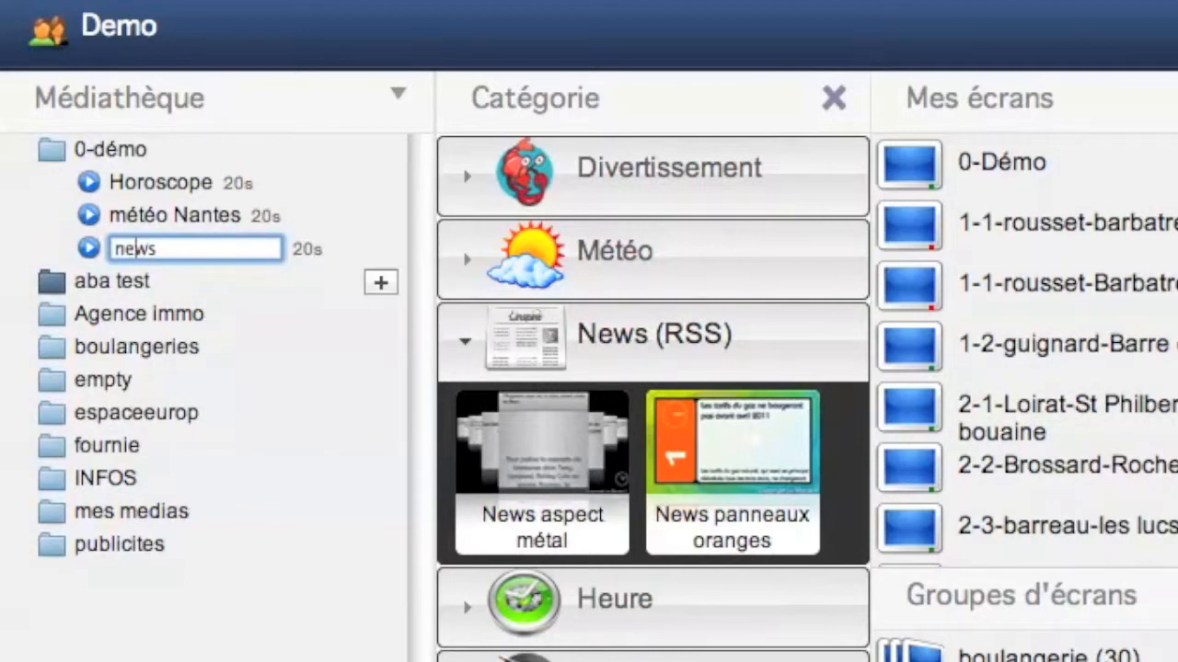
key(Return)
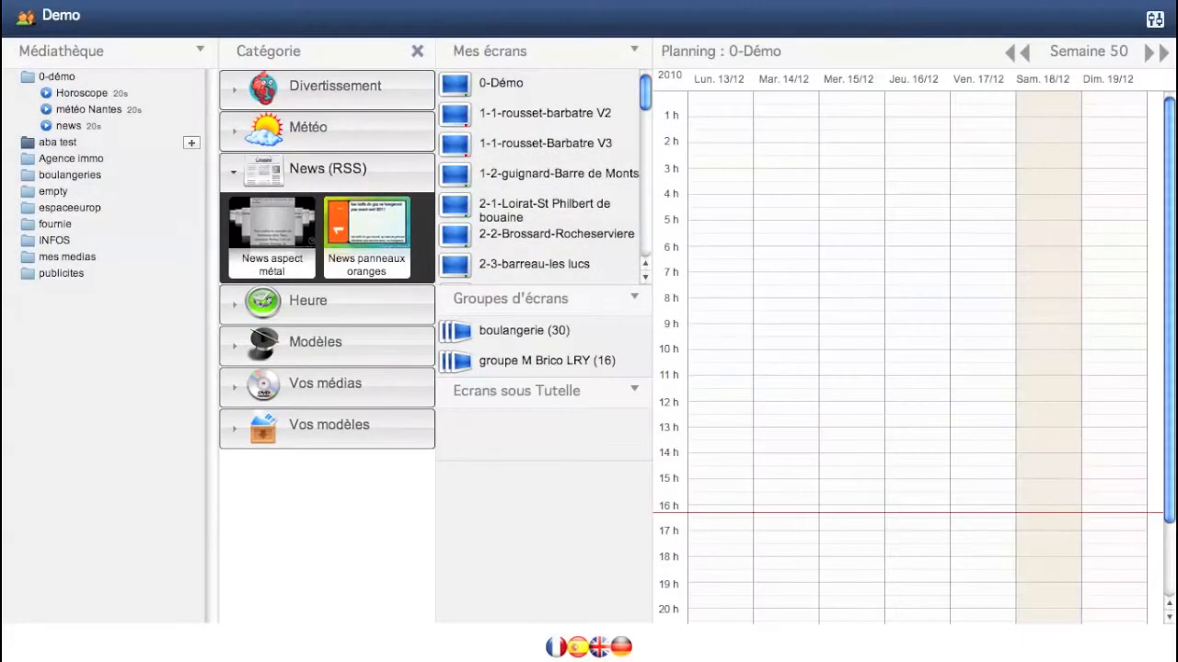
- Start a new media item from the La Montre clock template and name it heure
click(307, 300)
click(274, 269)
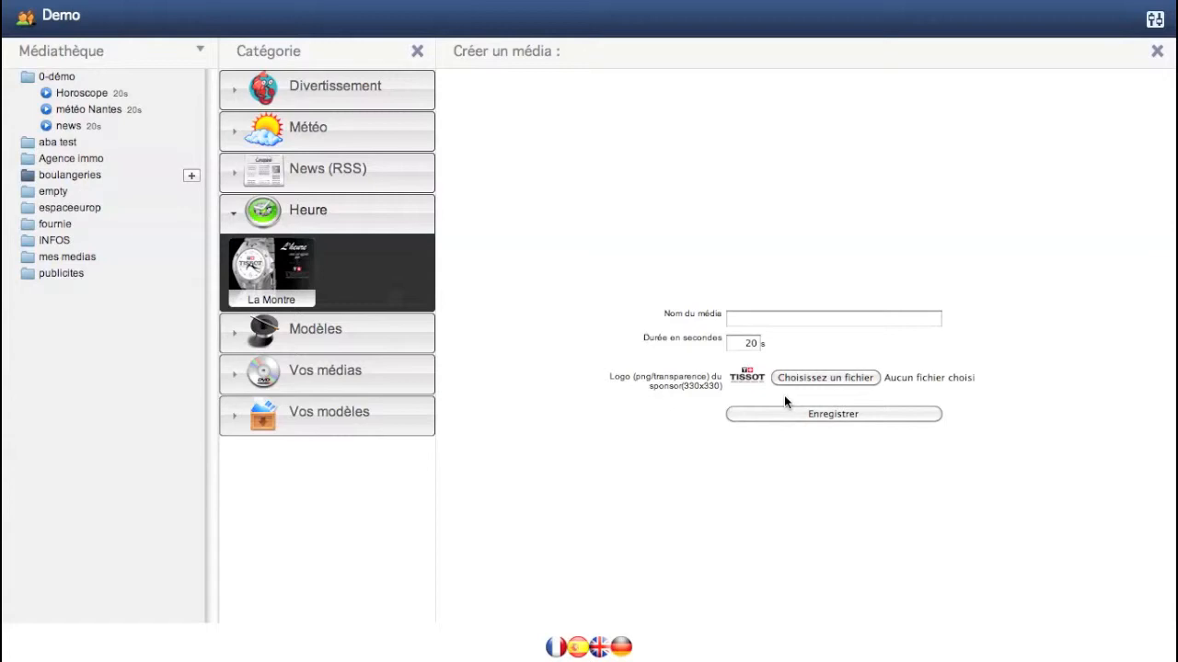
click(740, 316)
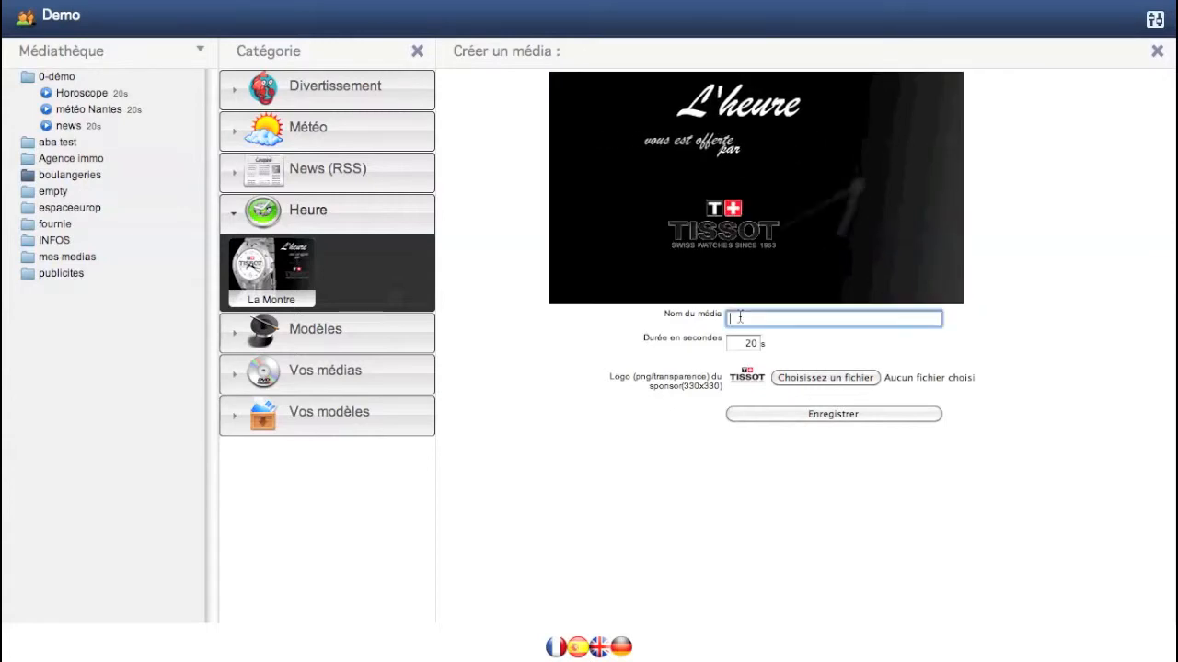
text(heure)
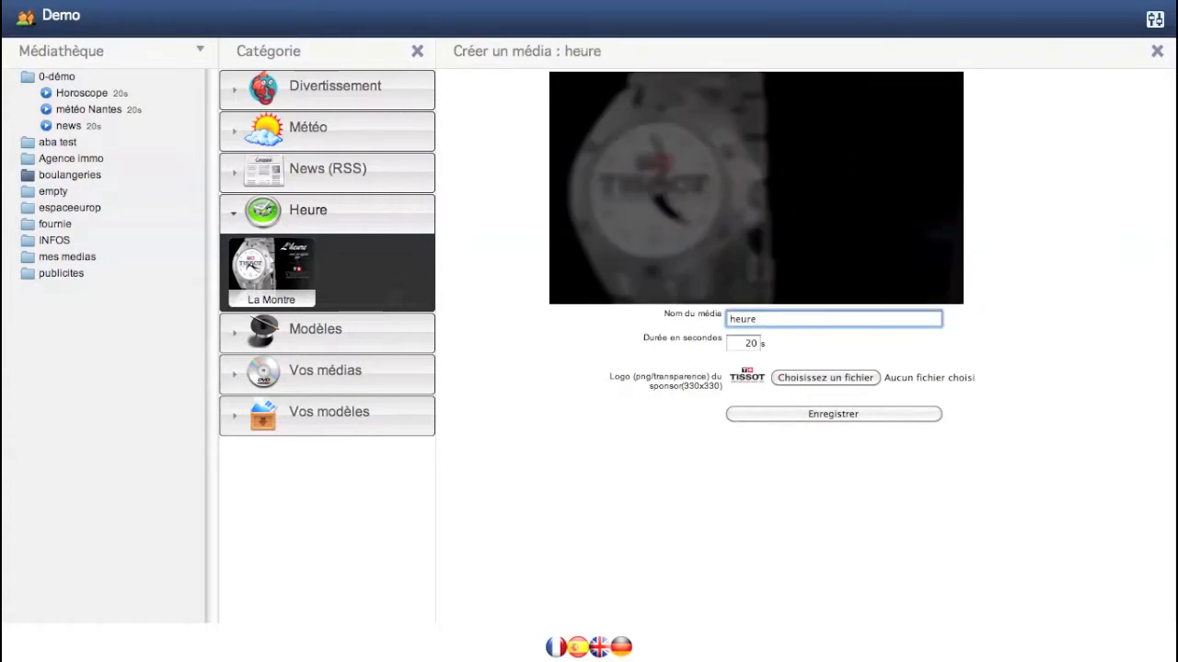
- Use logo-orange.png as the sponsor logo and save the heure media item
click(837, 376)
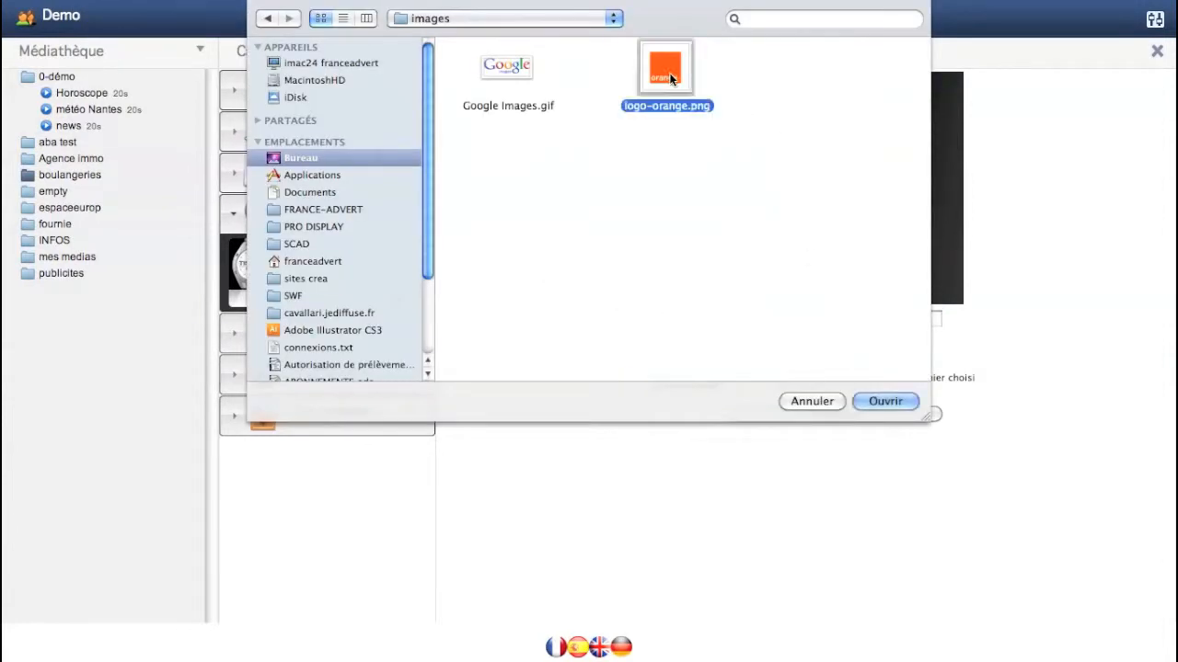
click(875, 398)
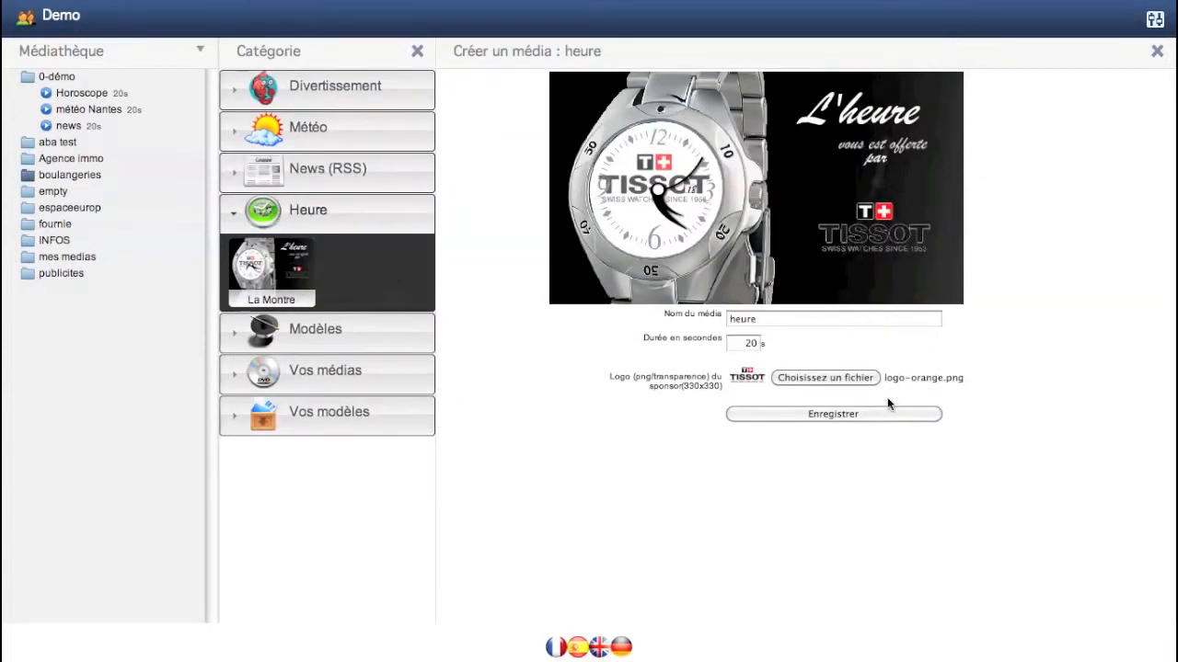
click(875, 415)
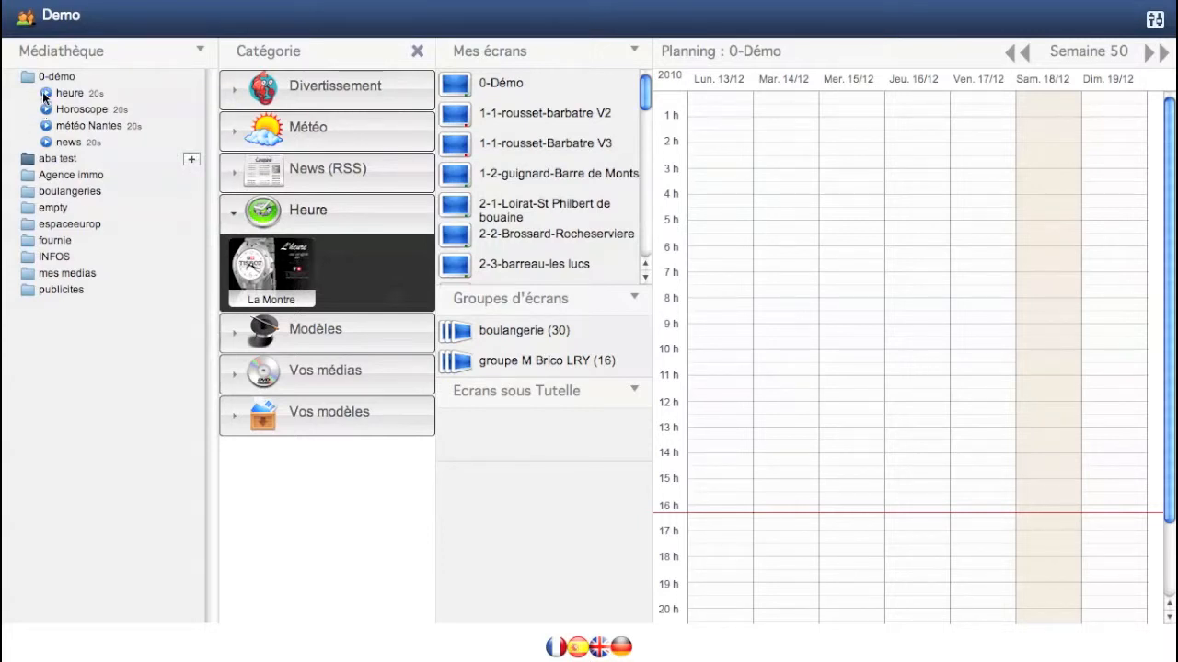
- Preview the heure media item from the 0-démo folder, and close the preview
click(45, 93)
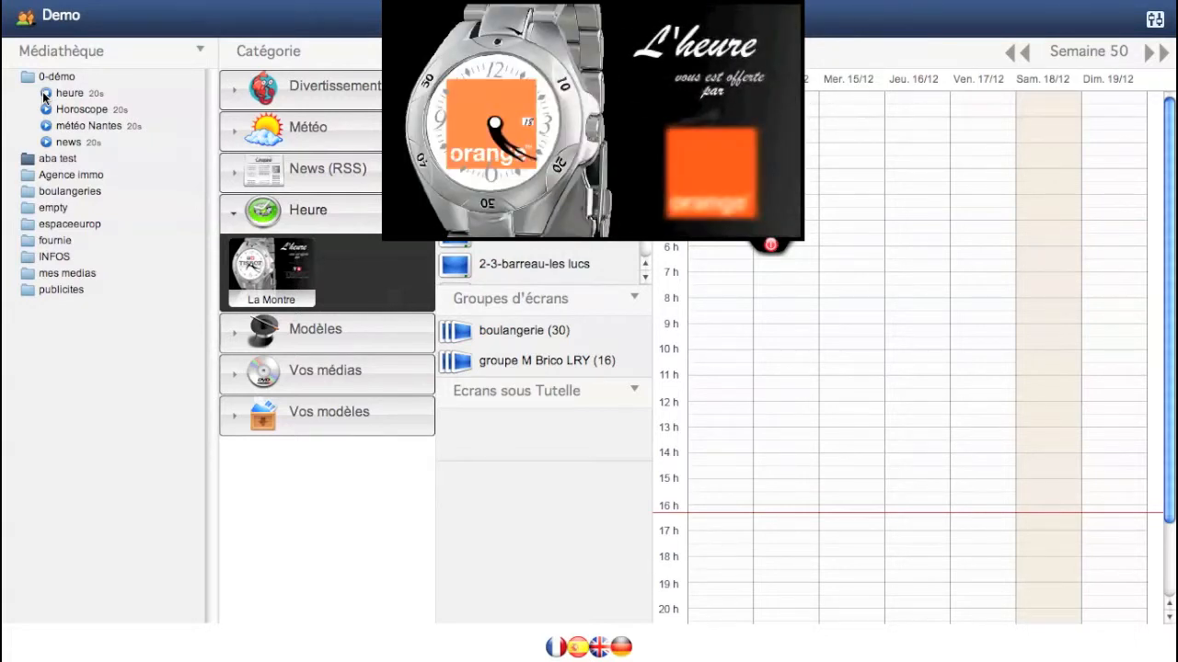
click(771, 247)
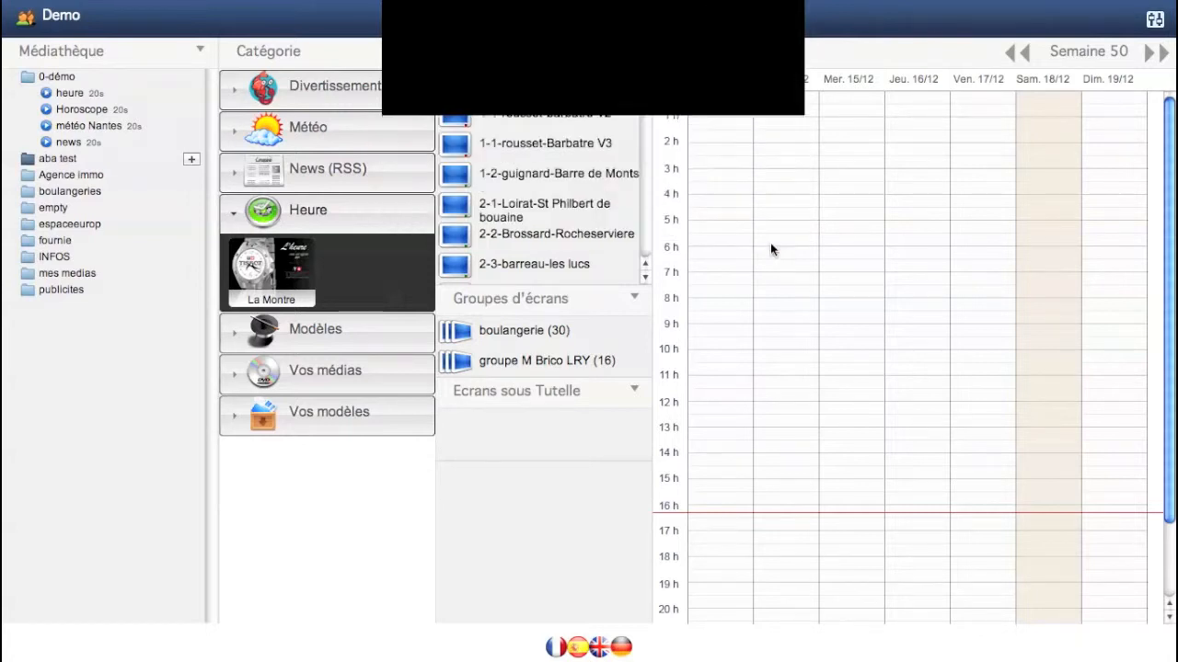
- Start a new media item from the Dallas template among the Modèles and name it 3 bandes
click(307, 333)
scroll(322, 331, down, 5)
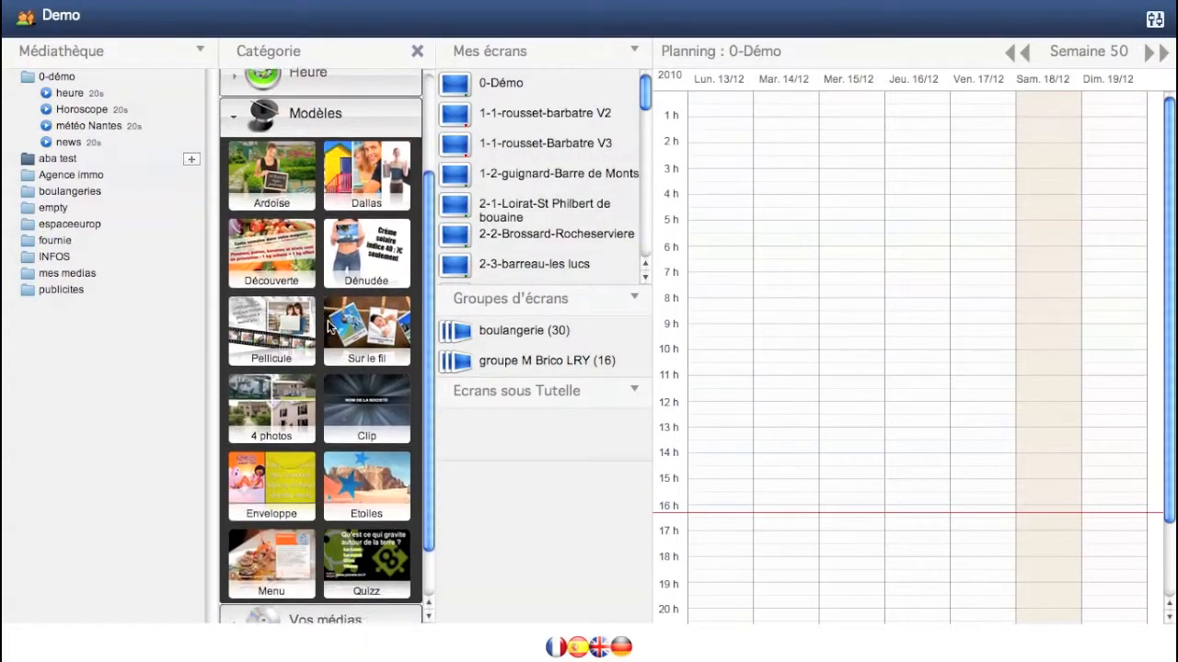
scroll(329, 325, up, 2)
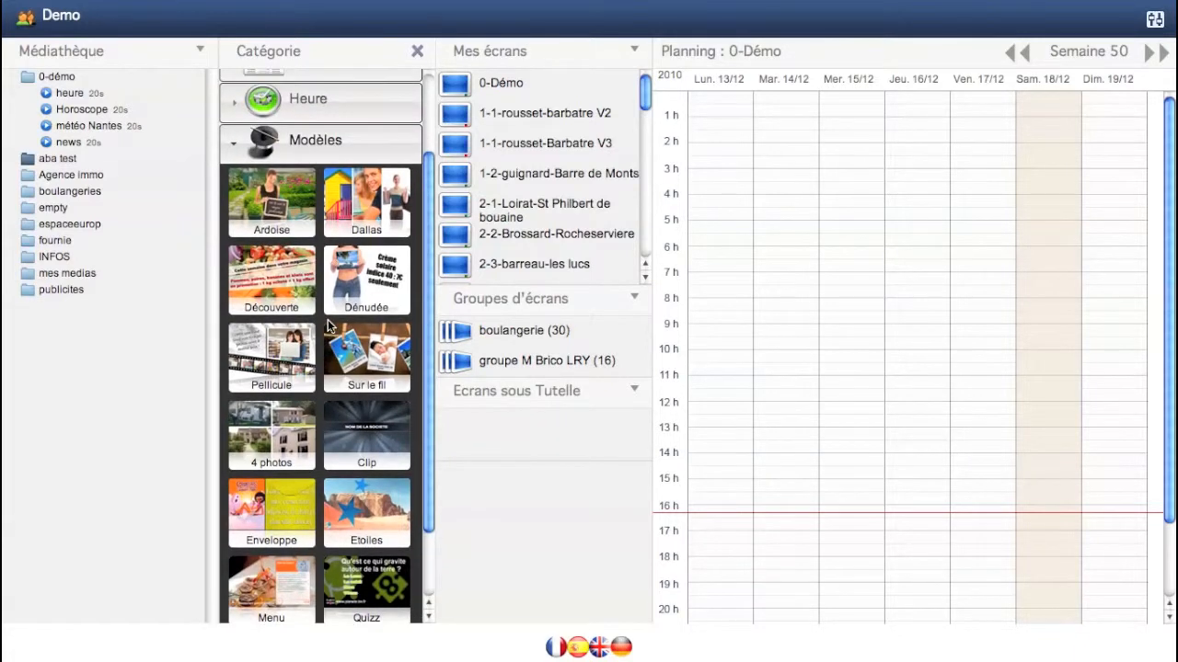
click(364, 209)
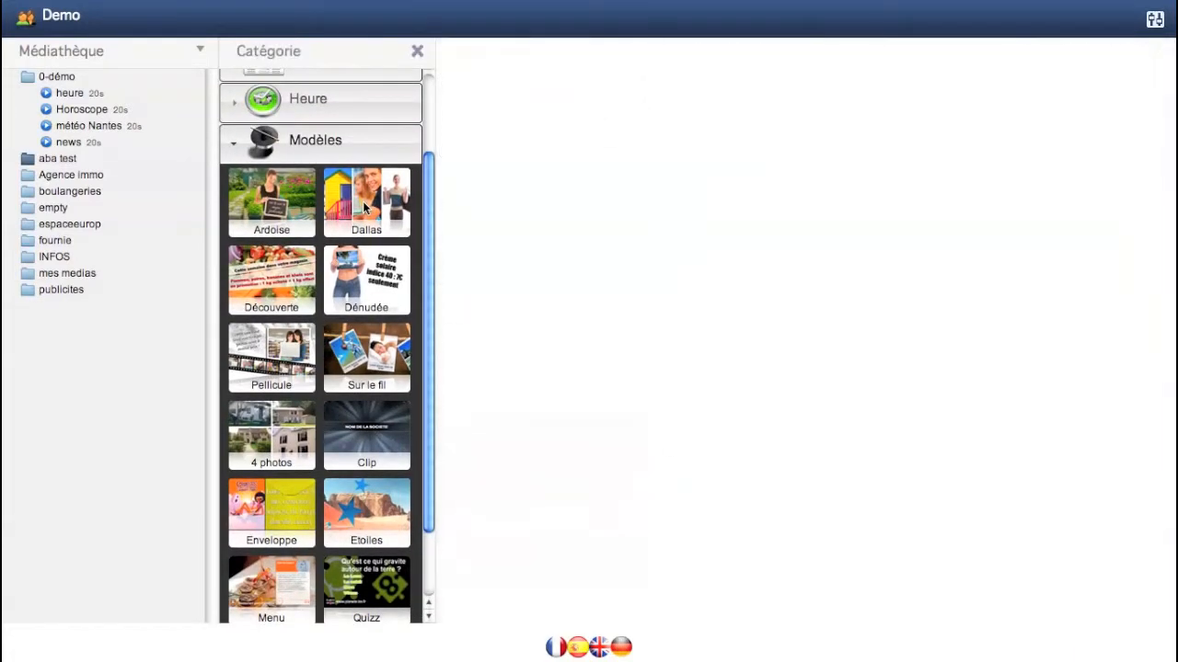
click(758, 317)
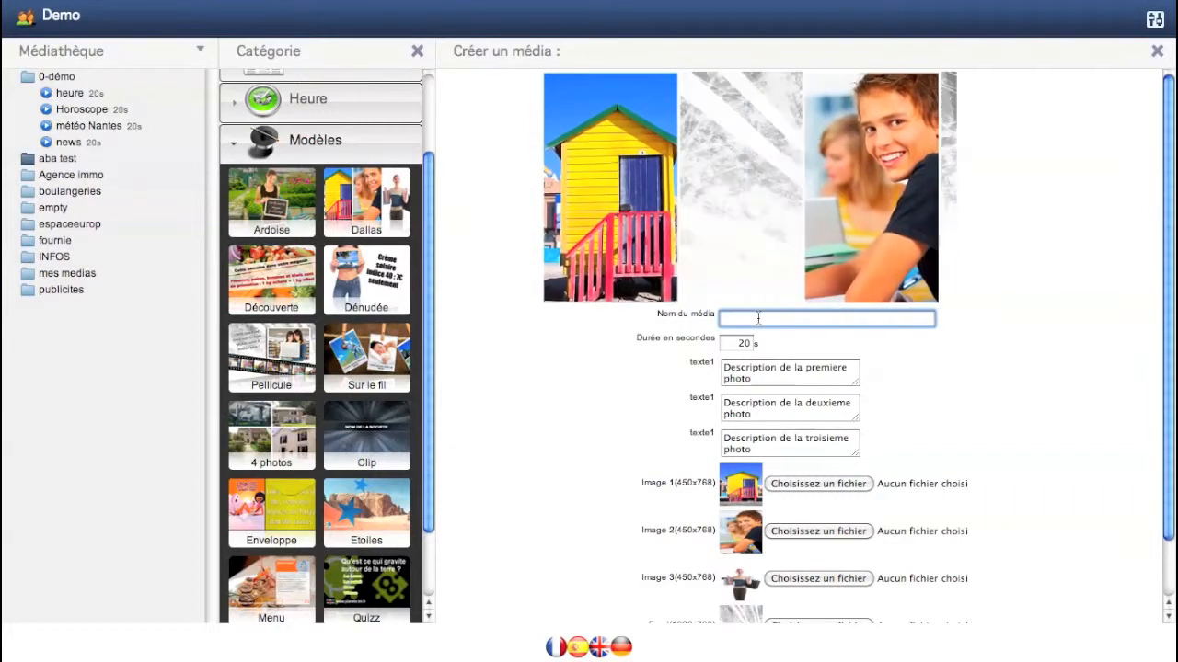
text(3 )
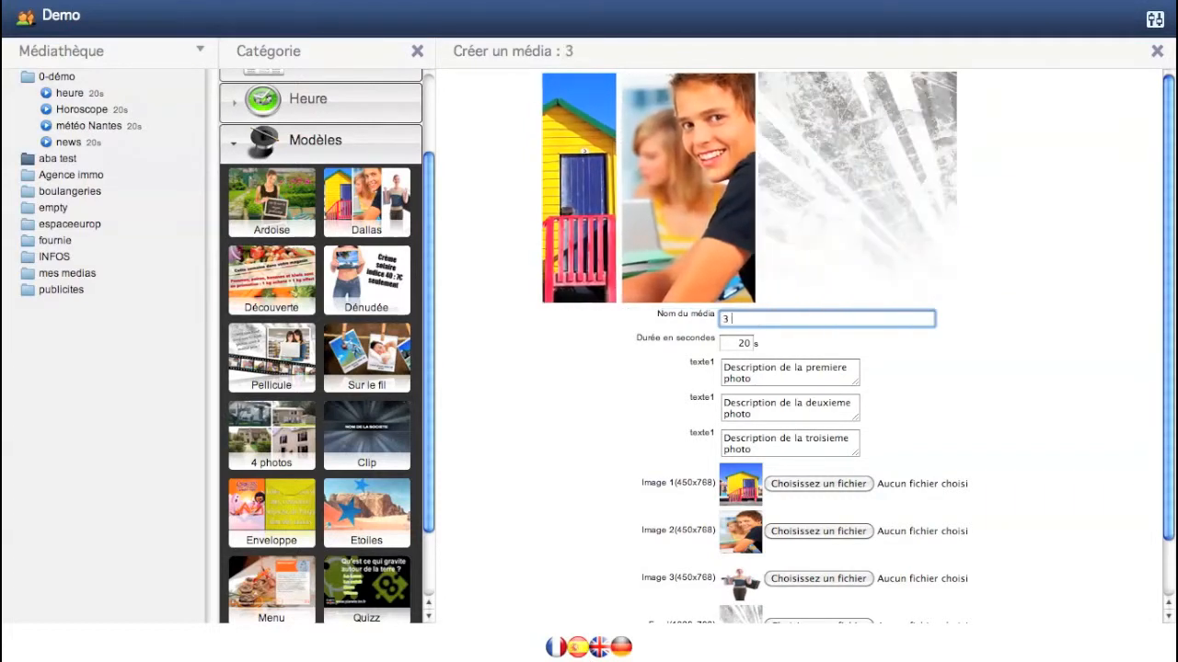
text(bandes)
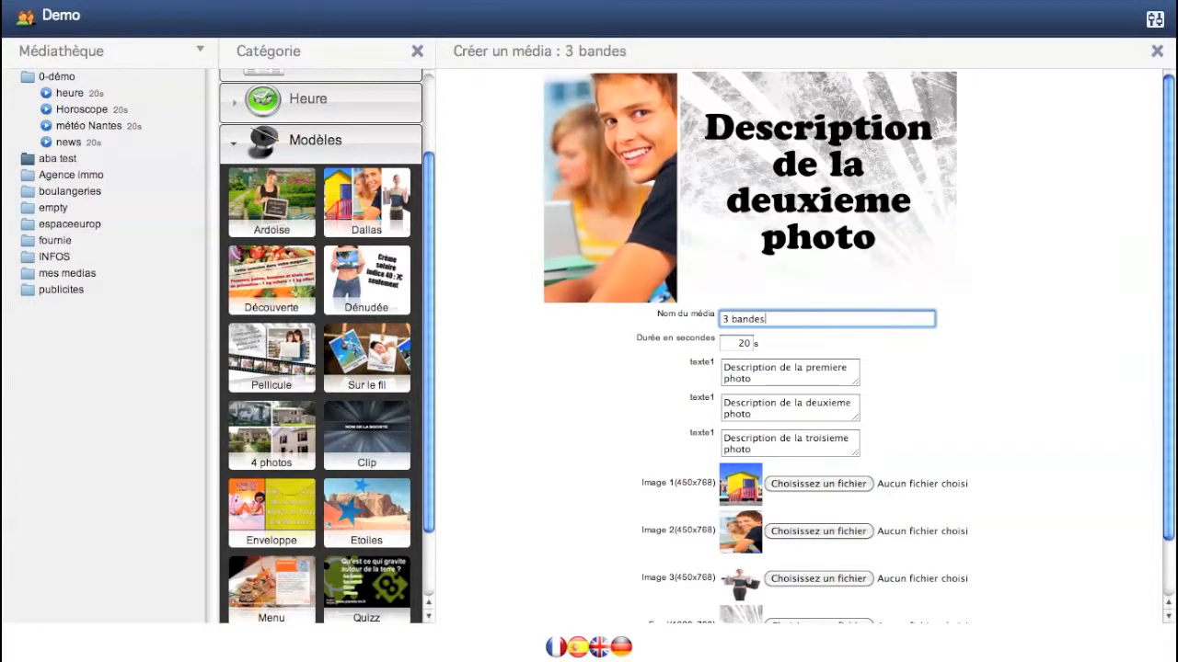
- Keep the template's default photo descriptions and images, and save the 3 bandes media item
click(793, 373)
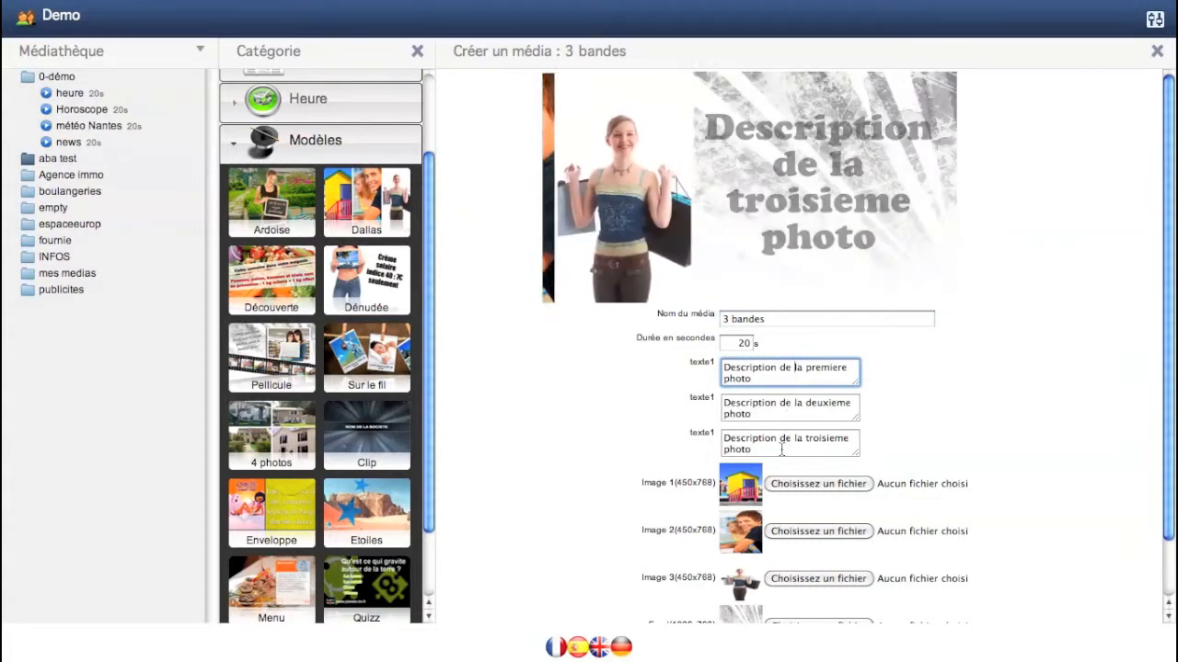
scroll(785, 446, down, 1)
scroll(784, 447, down, 1)
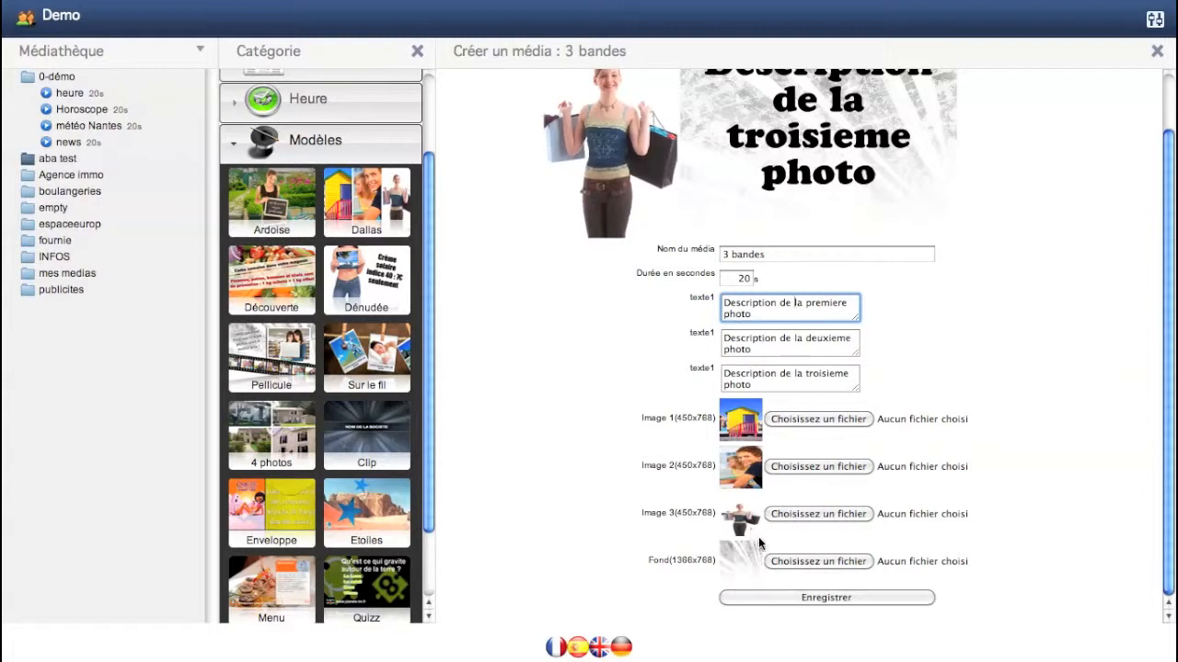
click(842, 425)
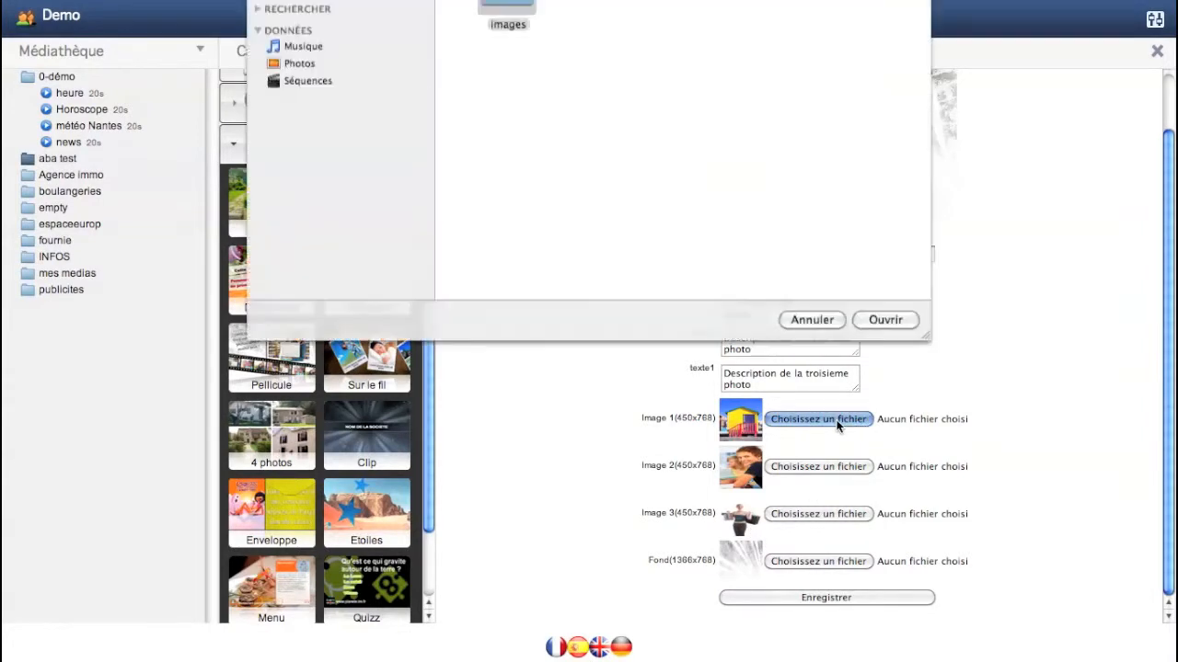
click(796, 402)
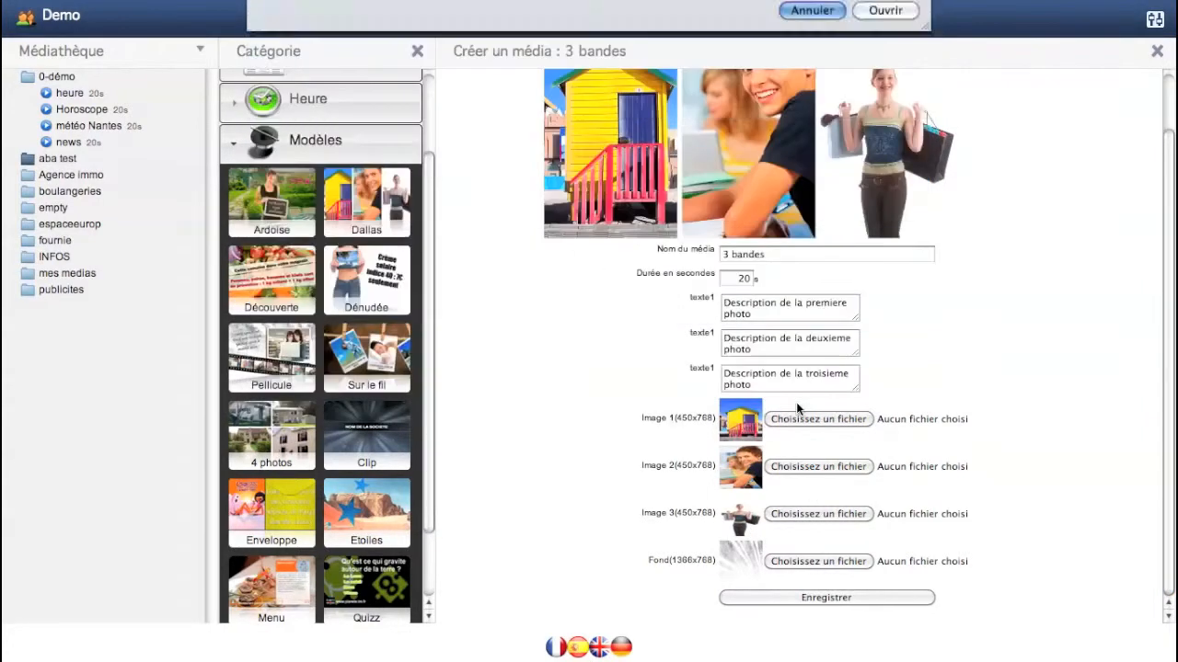
click(815, 599)
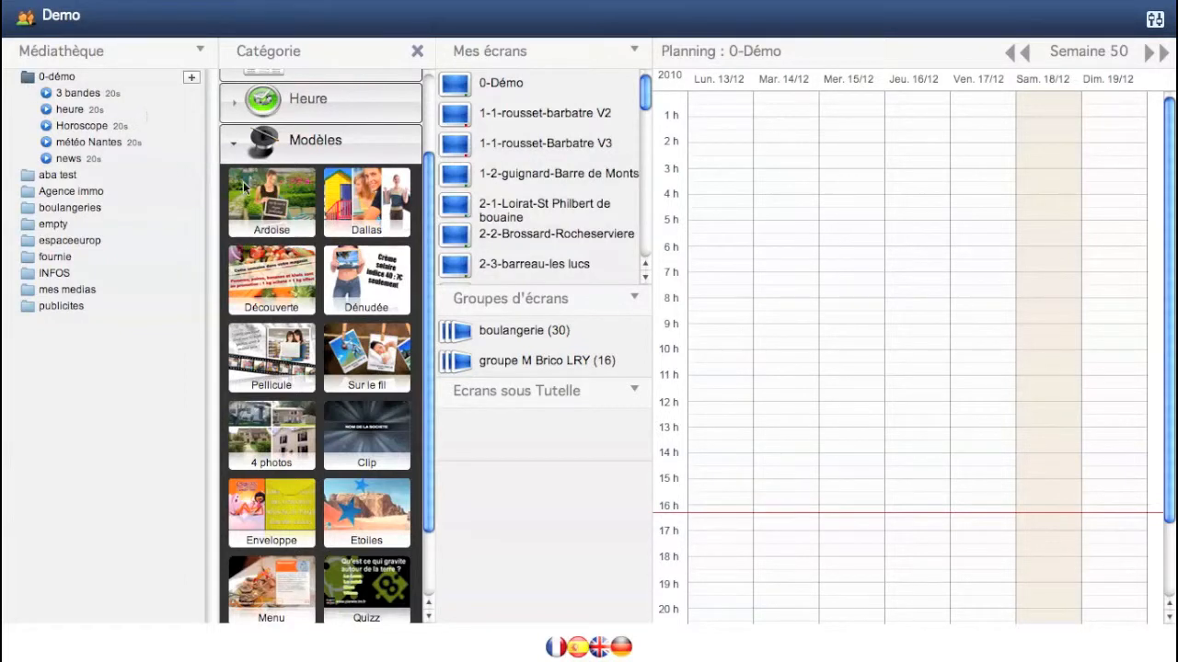
- Examine the media types offered under Vos médias and the custom templates listed under Vos modèles
click(368, 144)
click(336, 307)
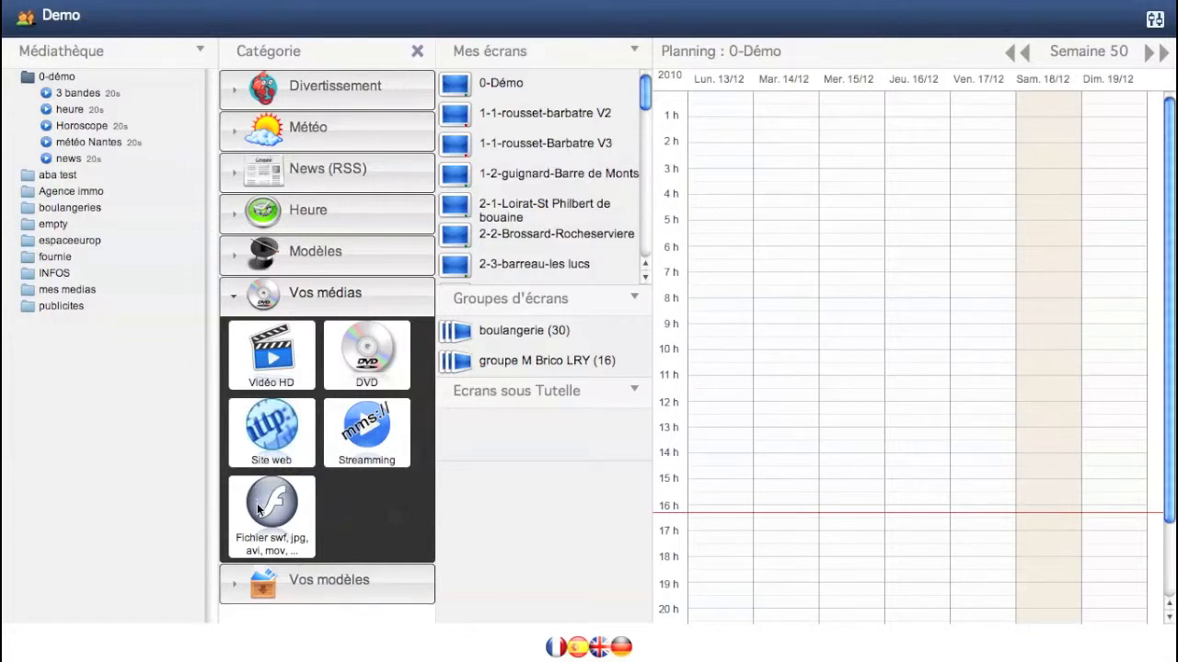
click(303, 580)
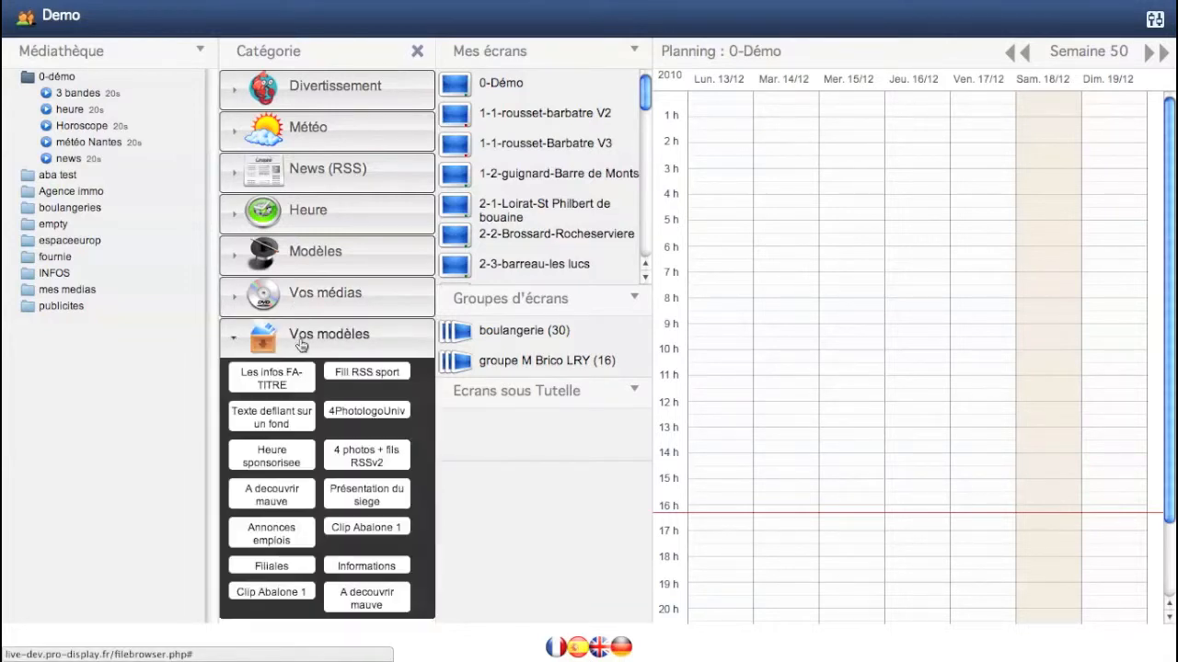
scroll(313, 414, down, 5)
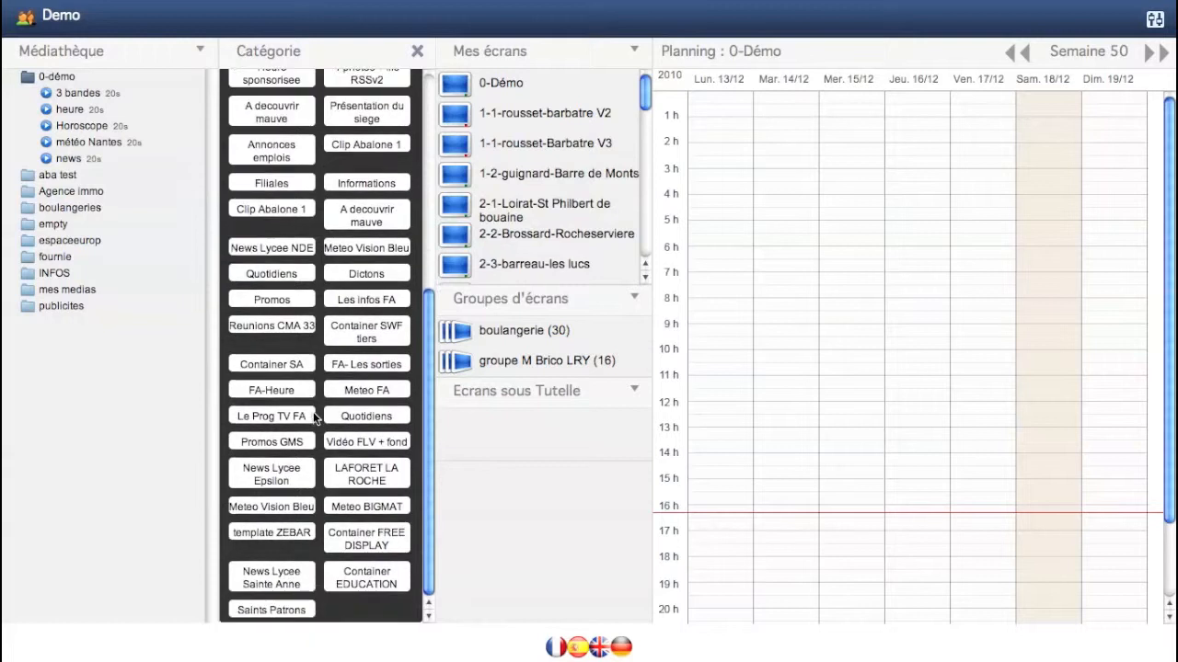
- Collapse the Vos modèles category, and add a playlist named démo PL to the 0-démo folder
scroll(312, 416, up, 5)
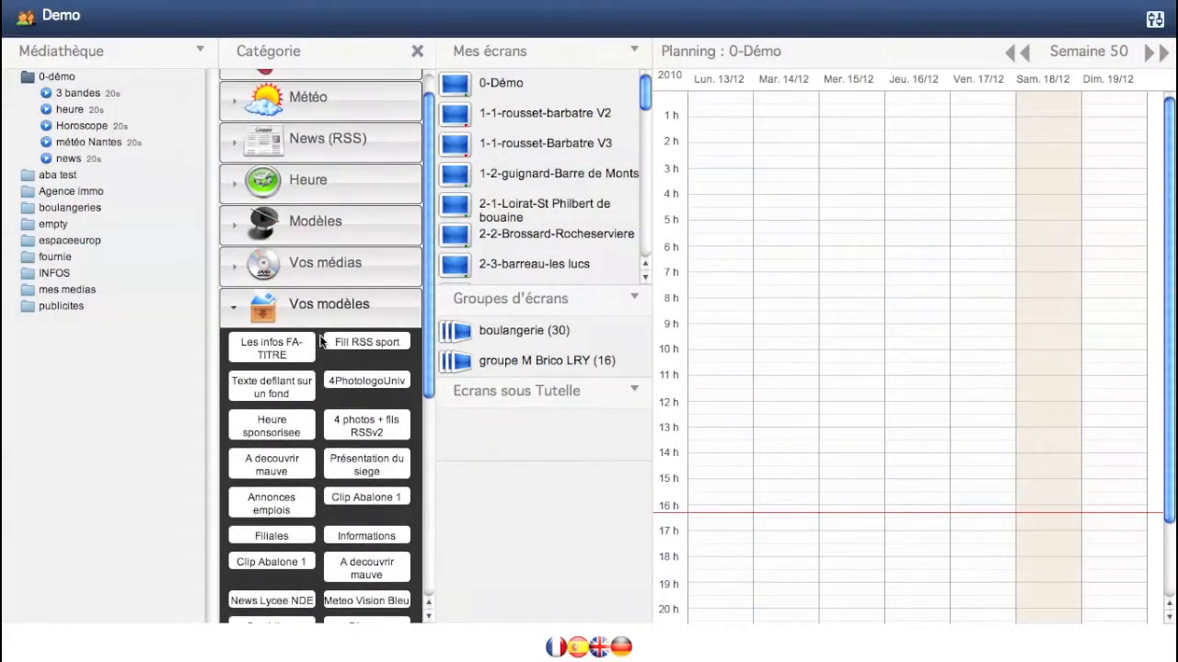
click(321, 313)
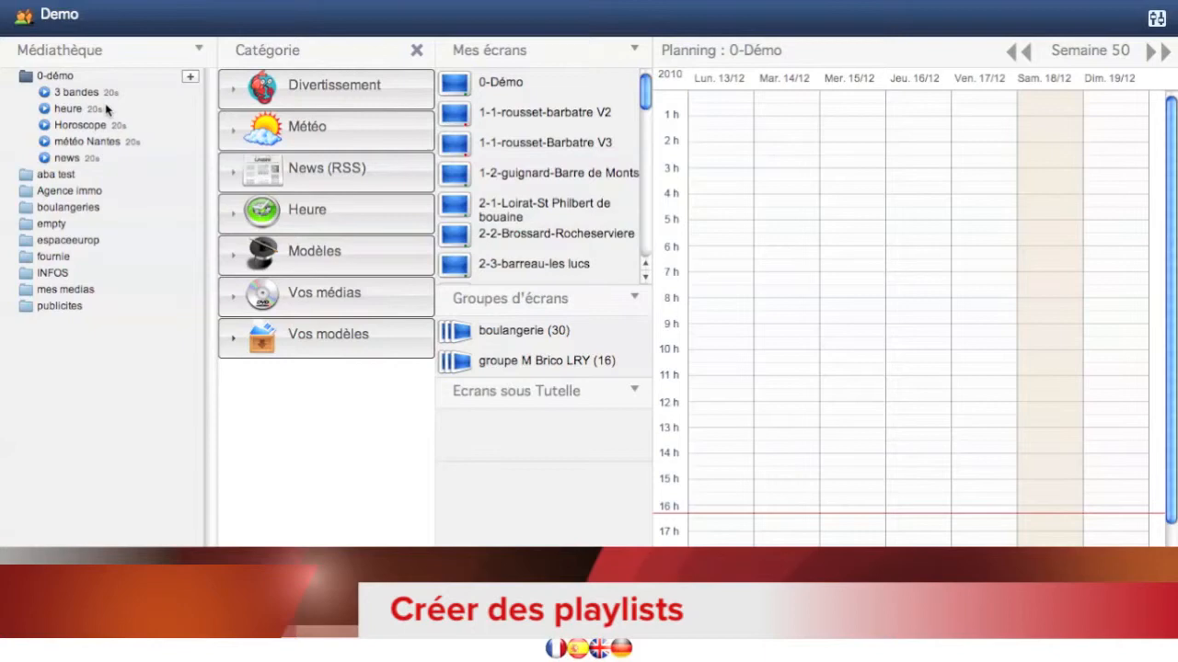
mouse_move(188, 77)
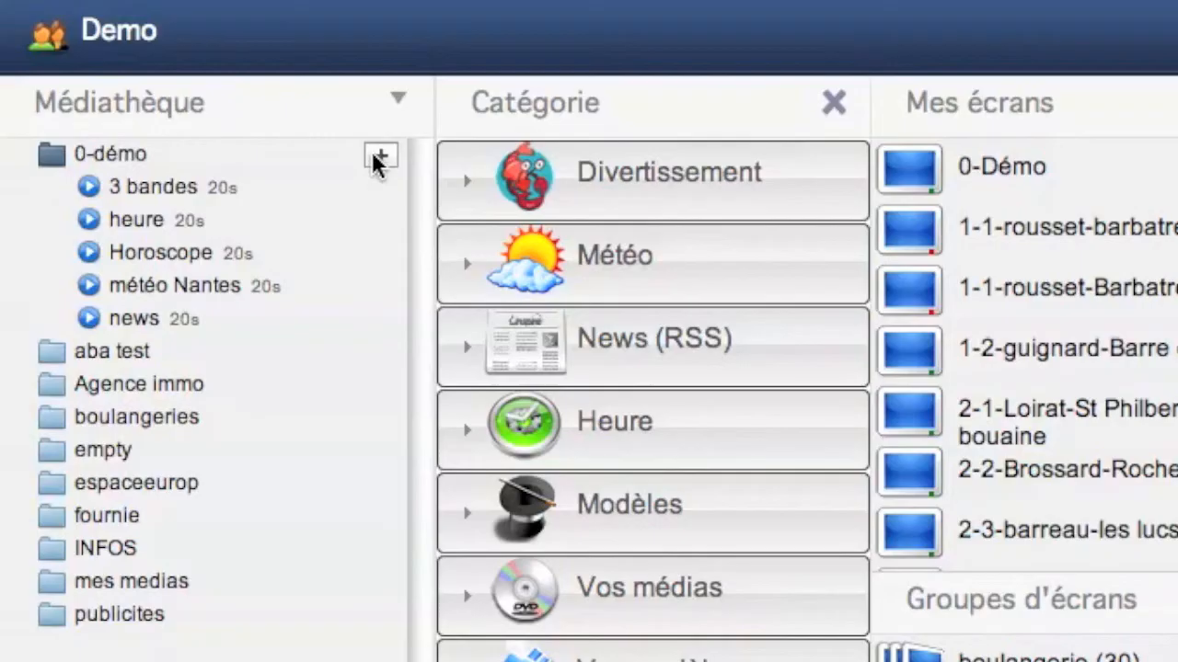
click(380, 158)
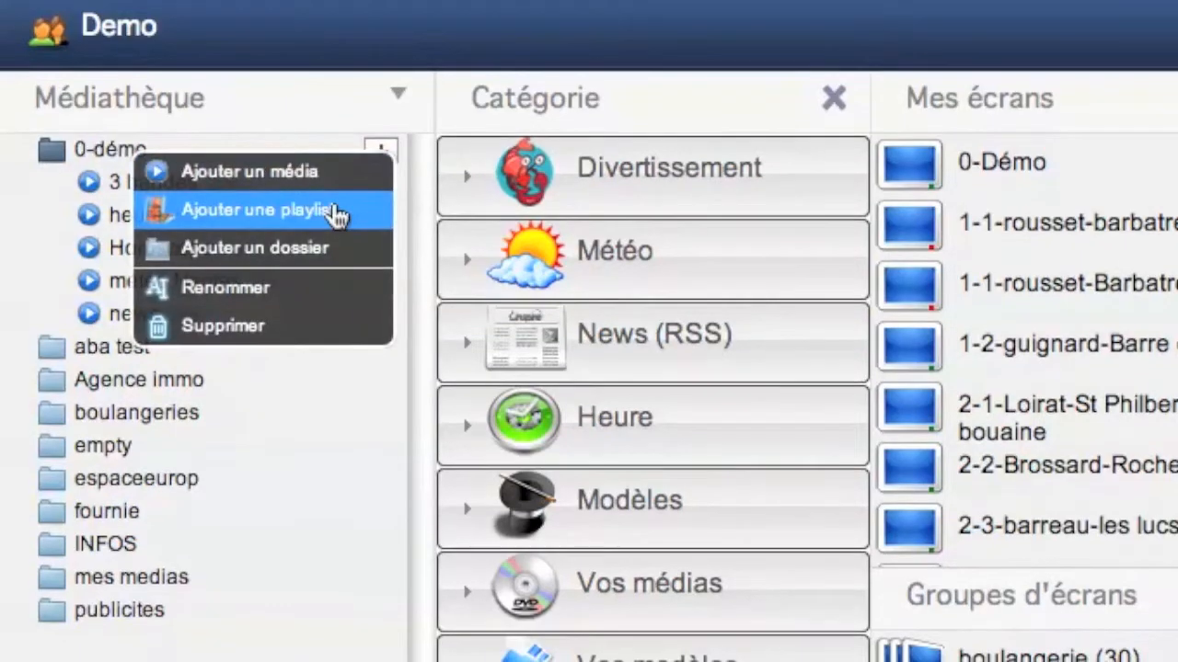
click(336, 212)
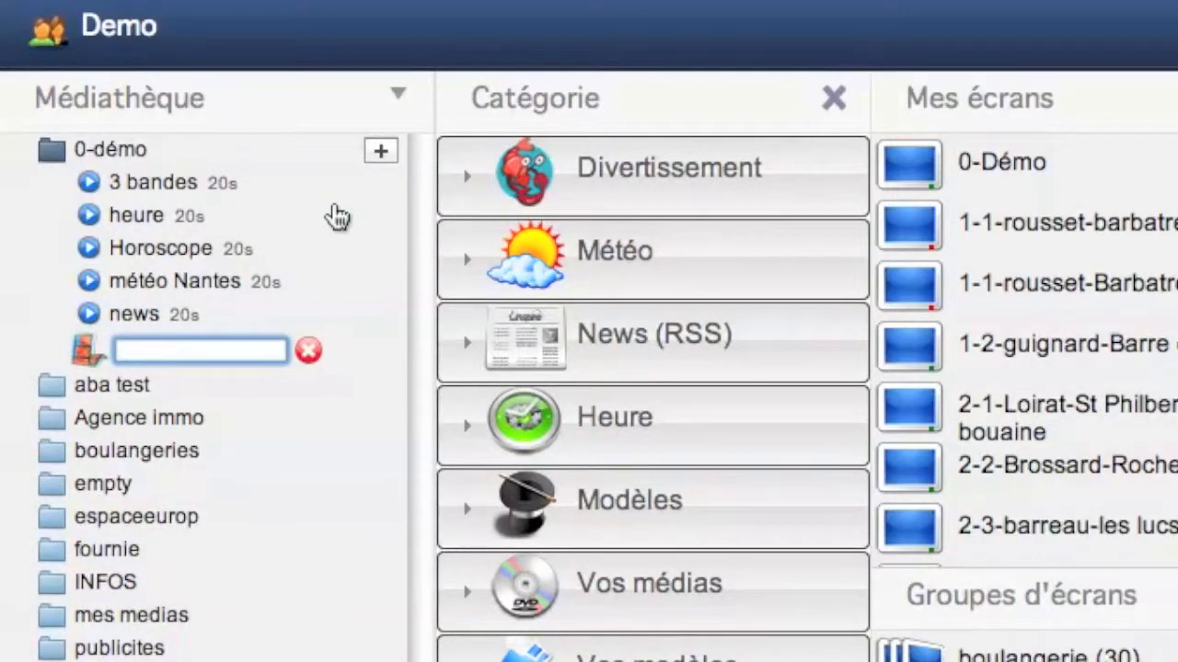
text(démo PL)
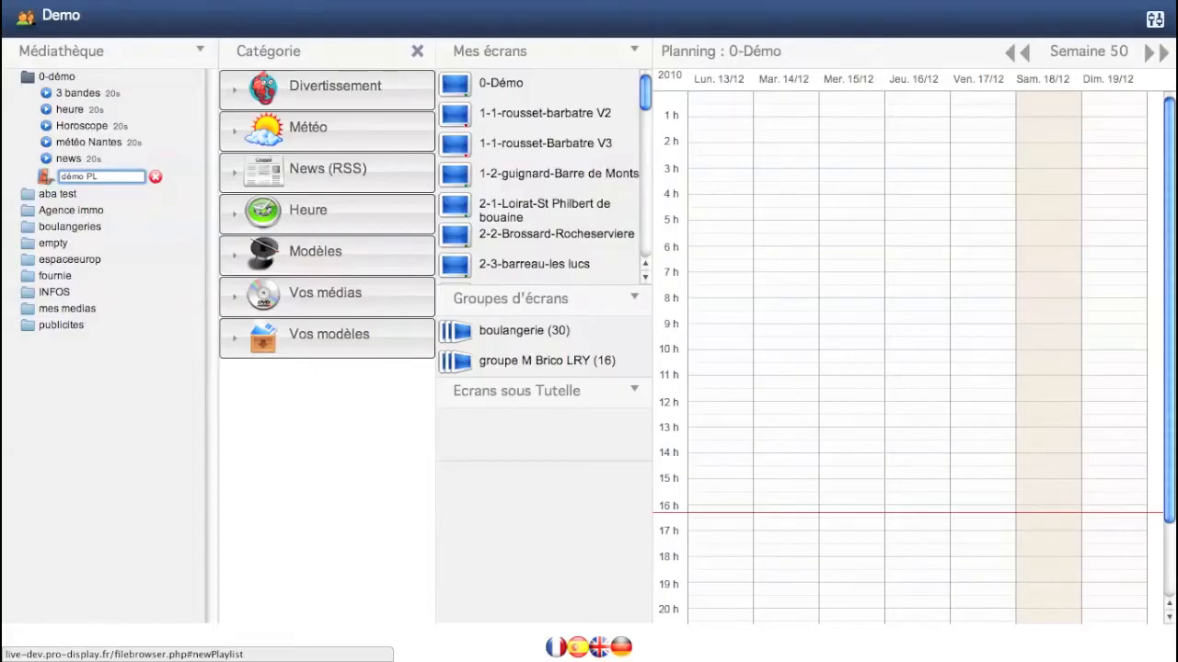
key(Return)
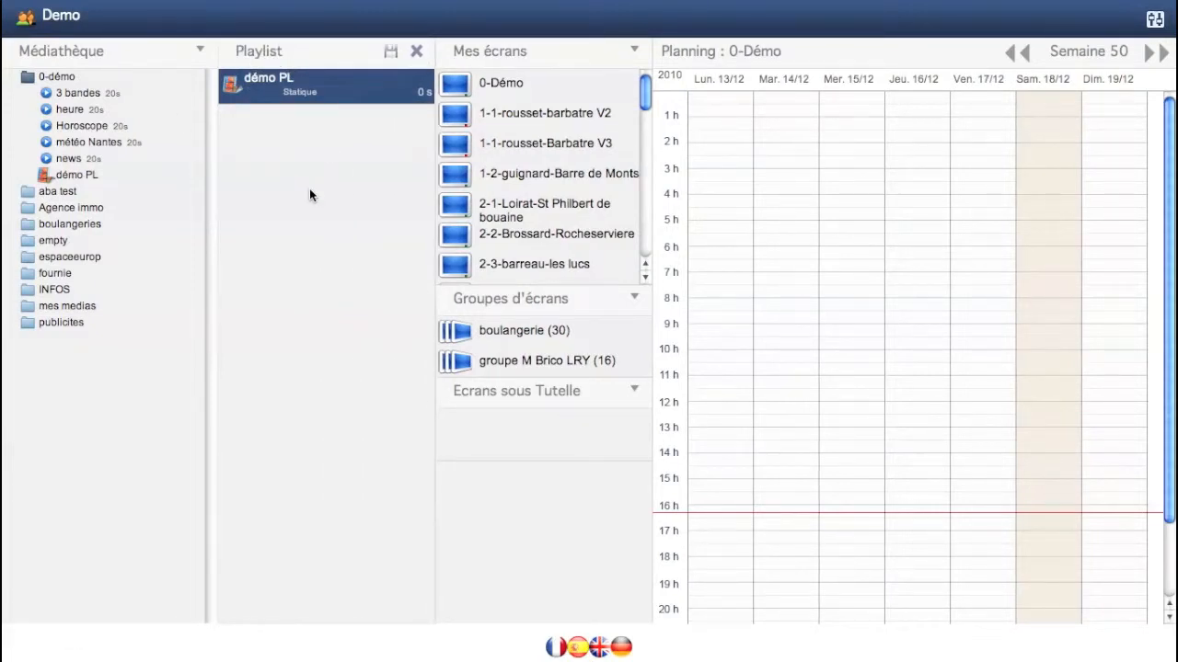
- Fill the démo PL playlist with the five 0-démo media, ordered heure, météo Nantes, news, Horoscope, 3 bandes
drag(77, 110, 324, 136)
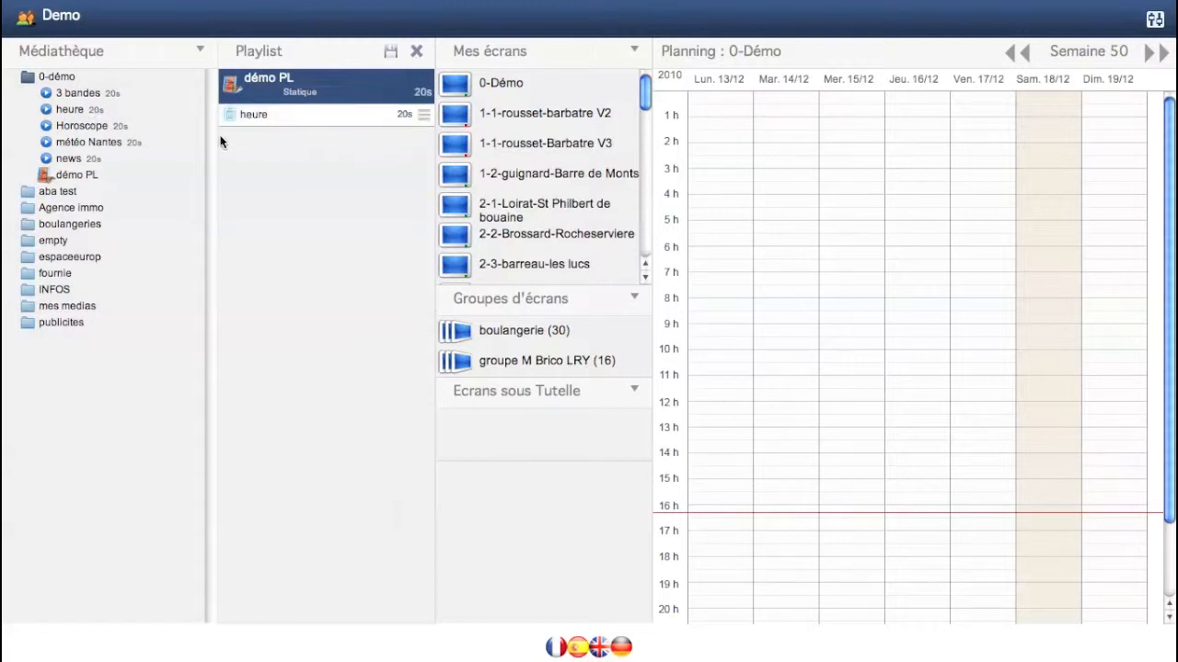
drag(214, 162, 311, 154)
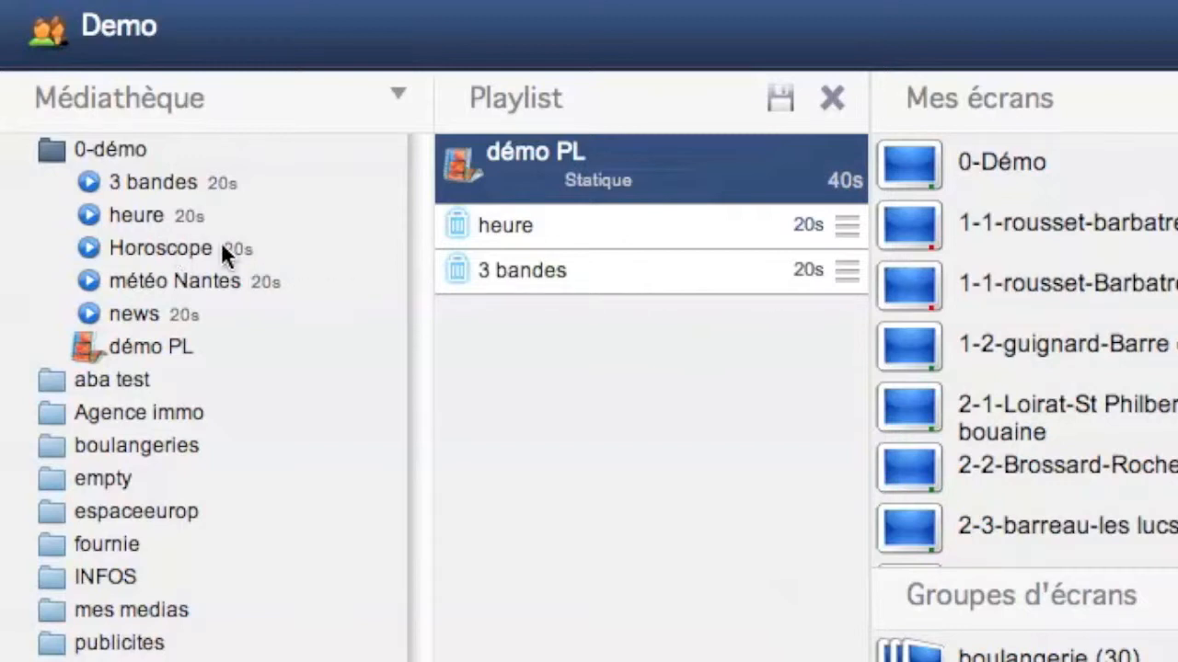
drag(221, 244, 598, 276)
drag(151, 315, 534, 369)
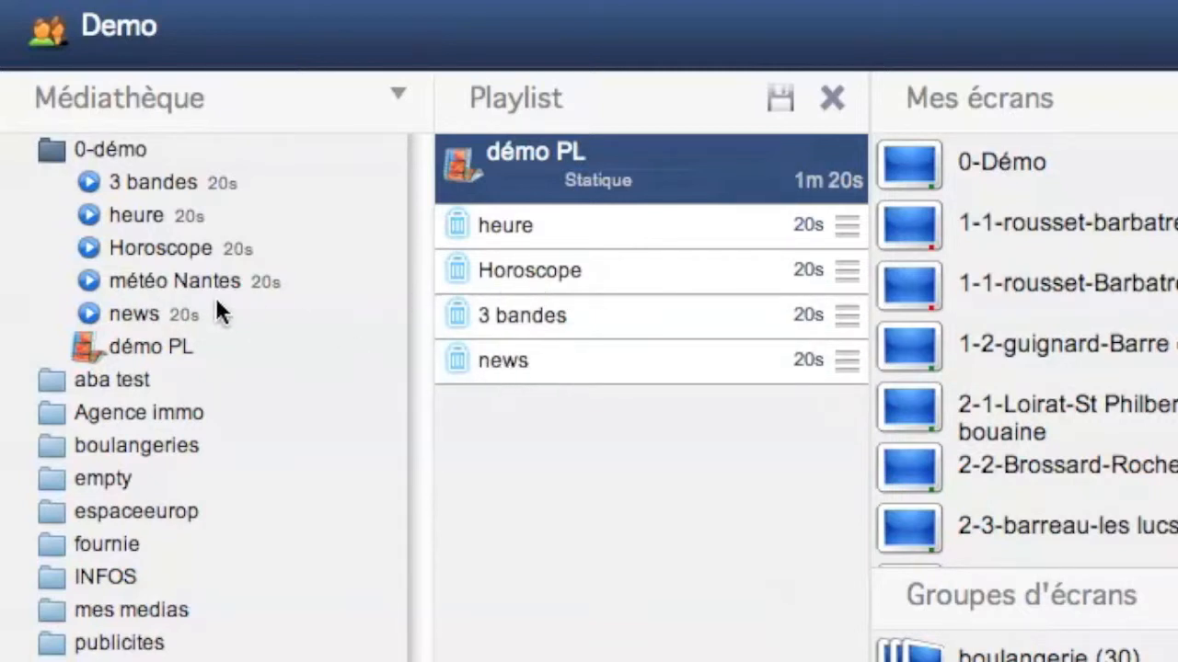
drag(202, 283, 612, 359)
drag(688, 380, 686, 266)
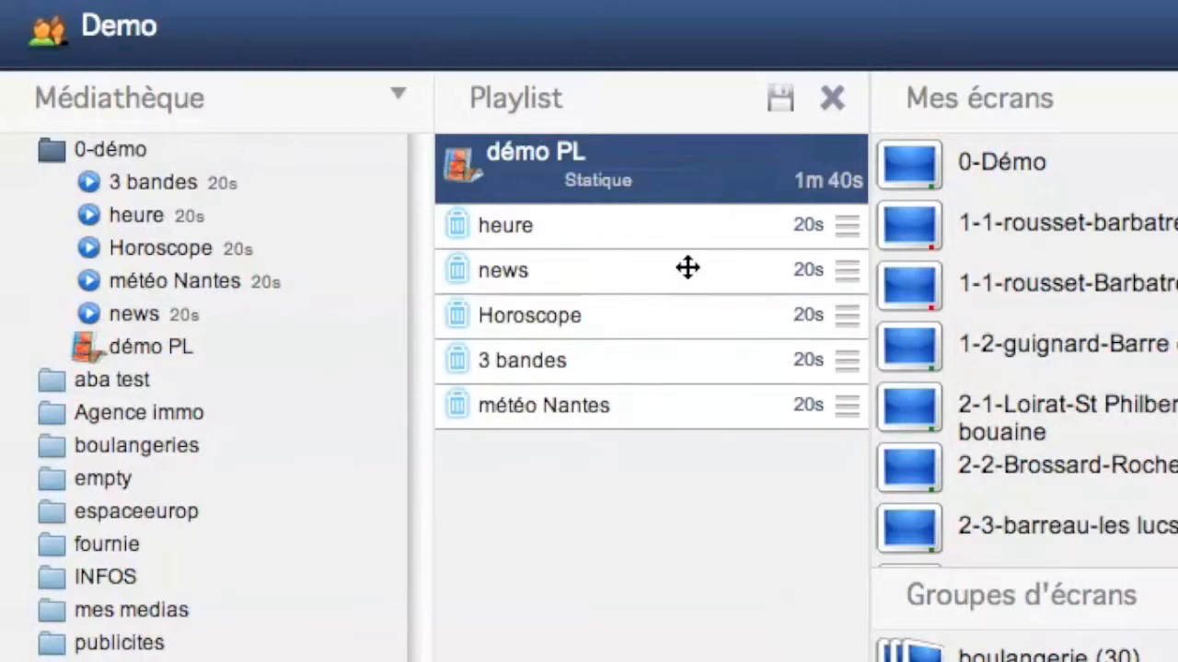
drag(666, 395, 666, 270)
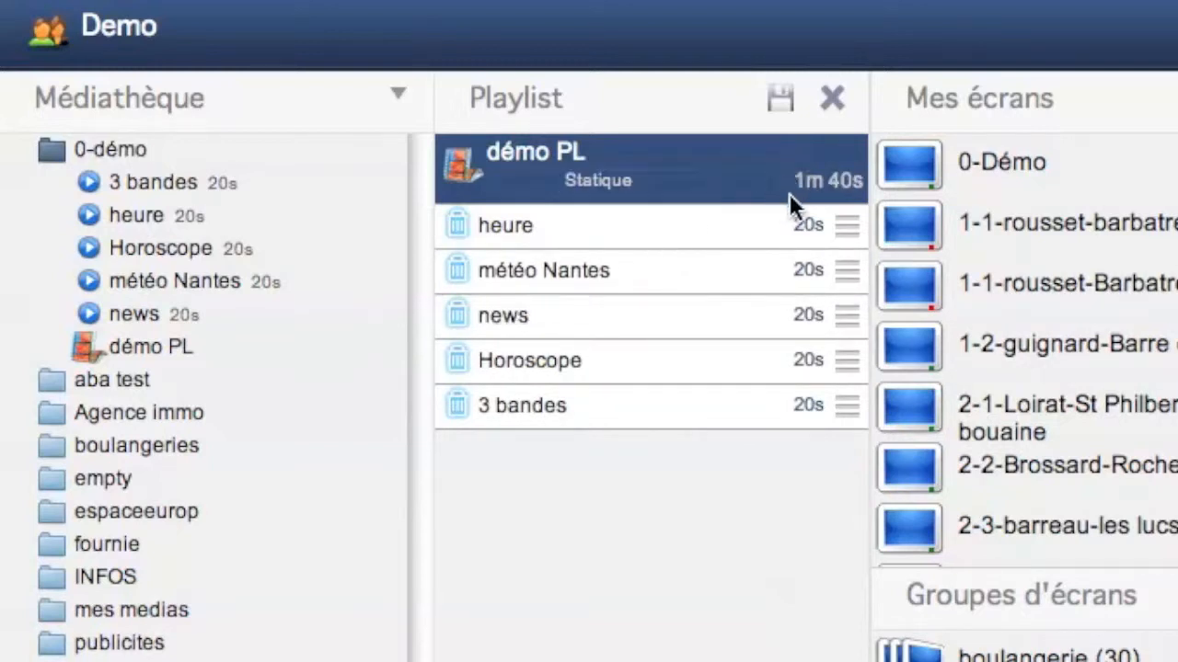
- Switch the playlist's play order to Aléatoire and back to Statique, and close the playlist with its changes saved
click(587, 193)
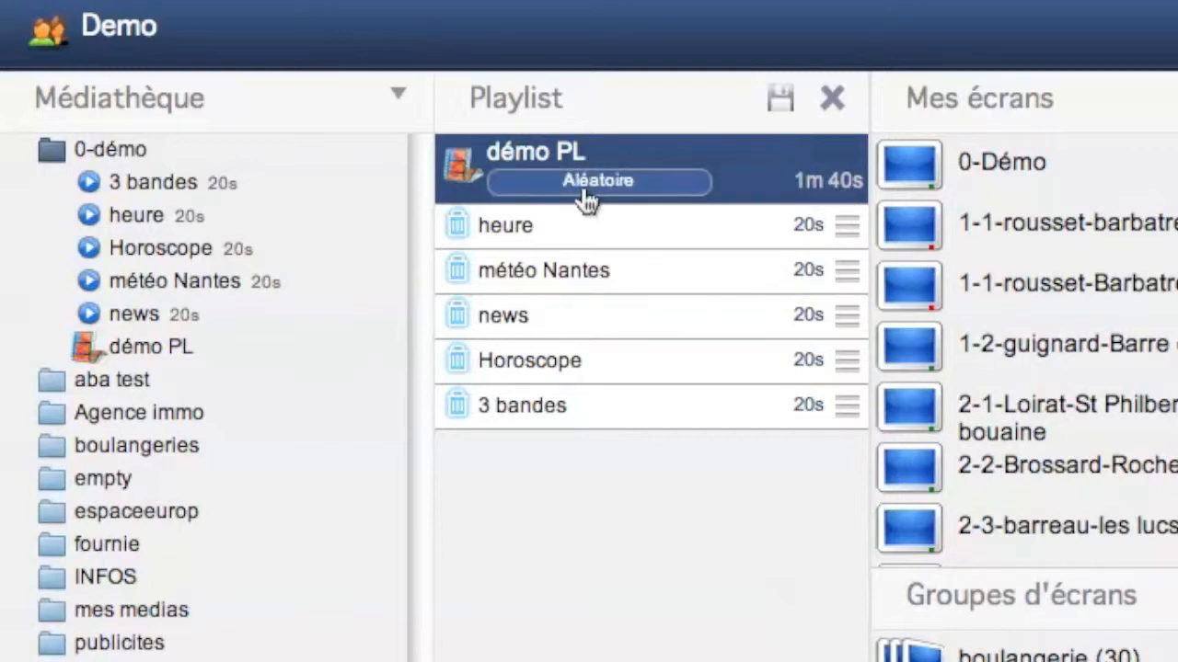
click(587, 194)
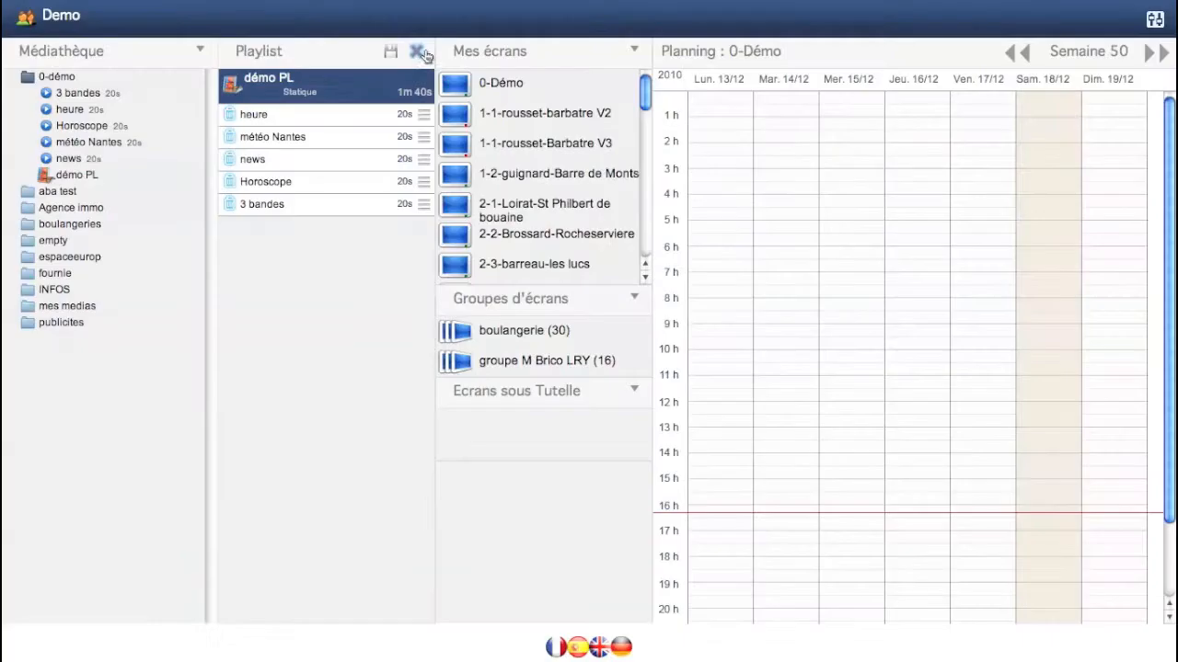
click(832, 99)
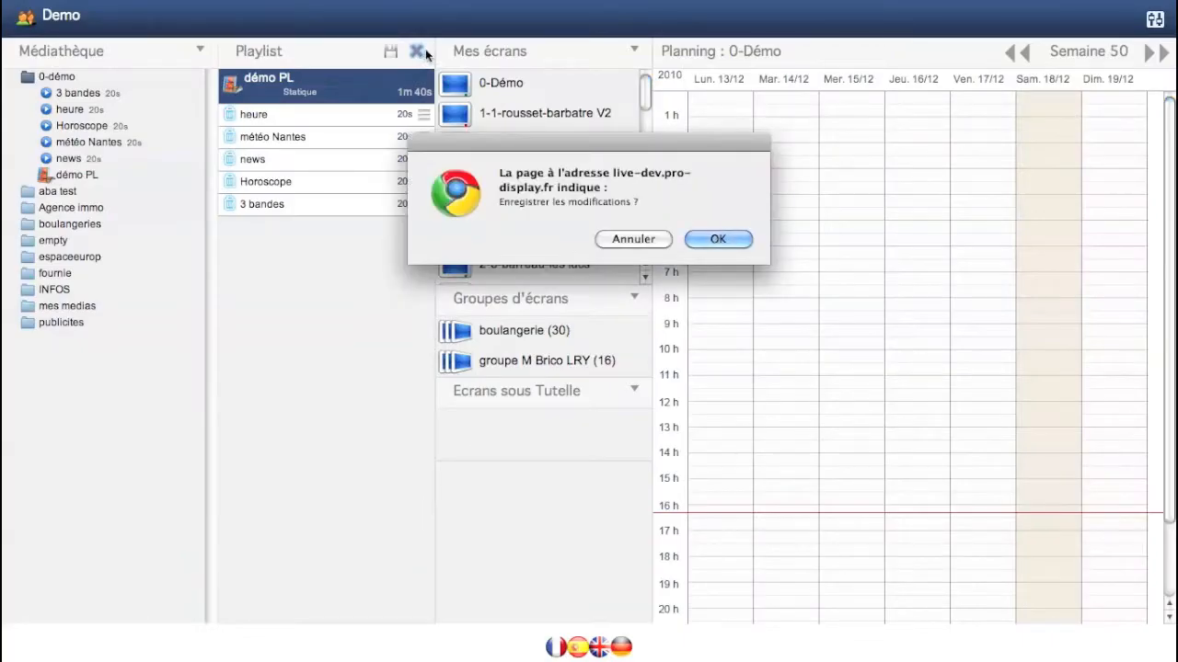
click(719, 239)
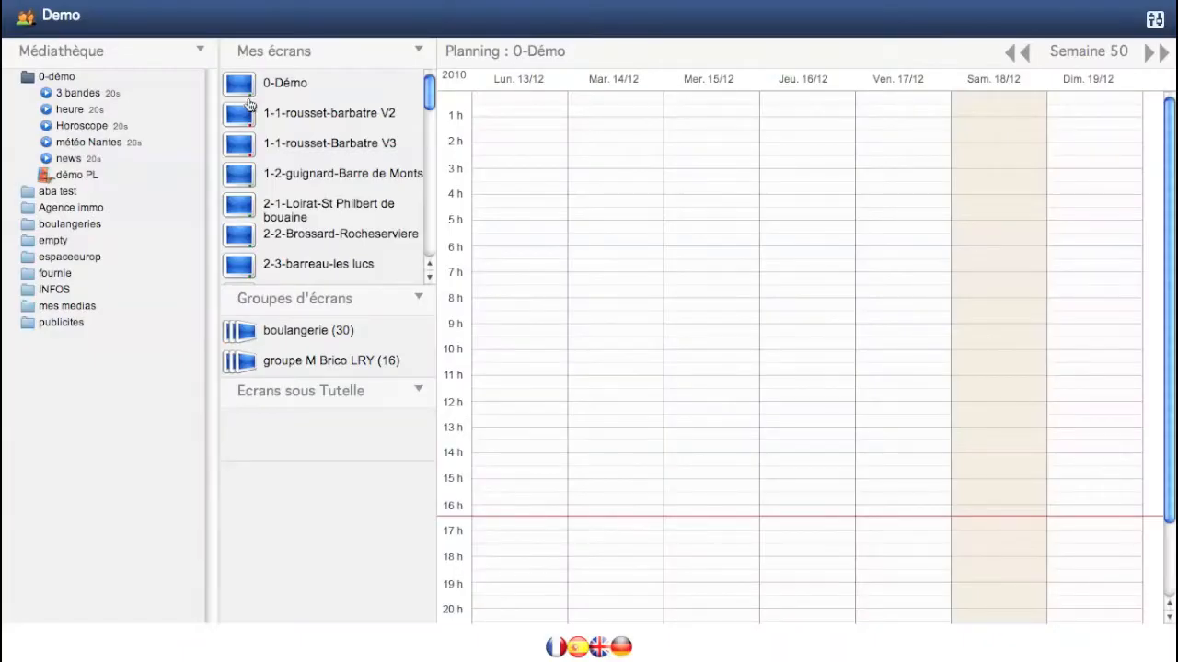
- Schedule démo PL on the 0-Démo planning with Horaire periodicity from 2010-12-18 at 16 h to 2011-01-31 at 17 h, and save
drag(51, 174, 983, 429)
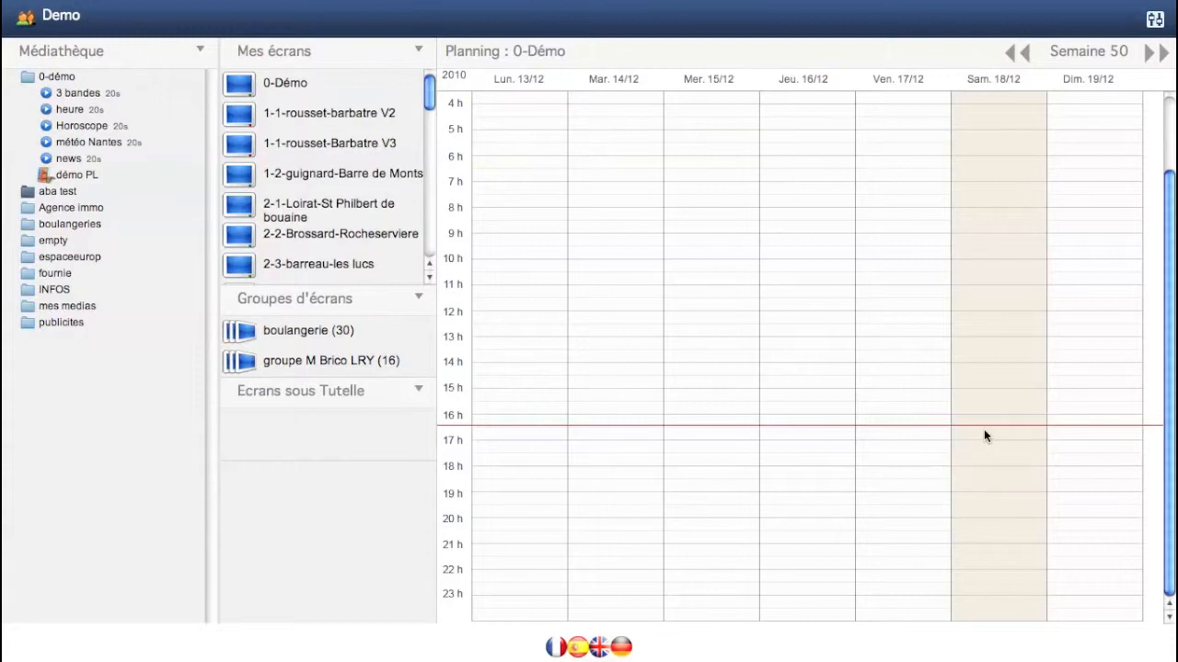
scroll(984, 439, down, 5)
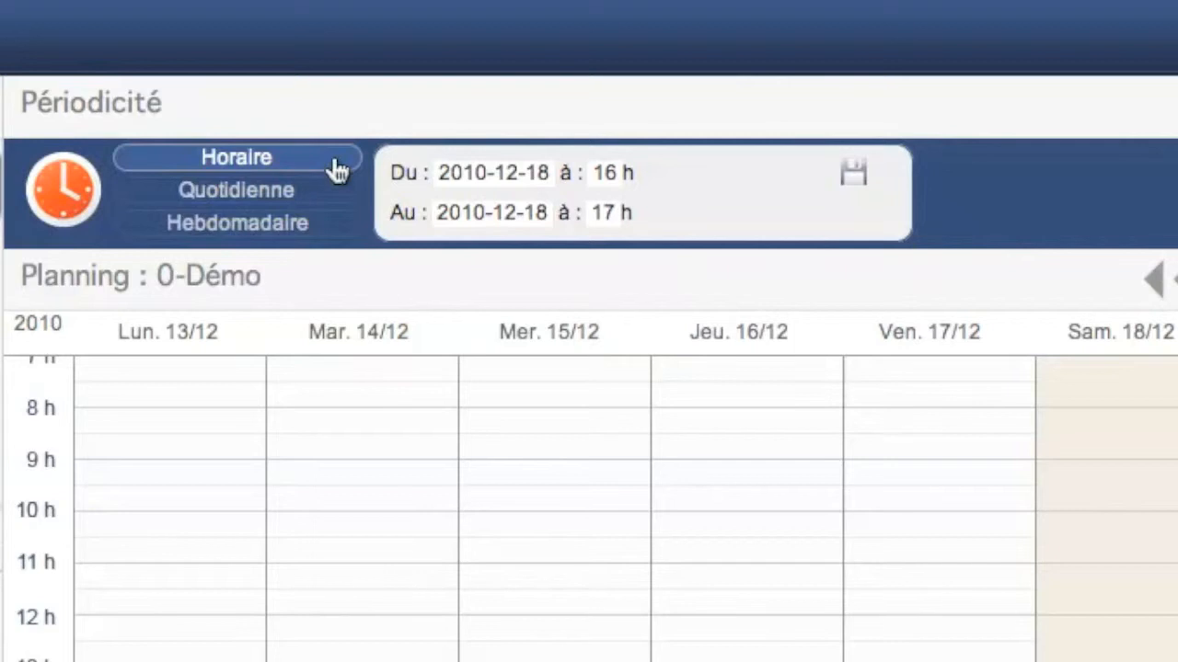
click(521, 208)
click(761, 255)
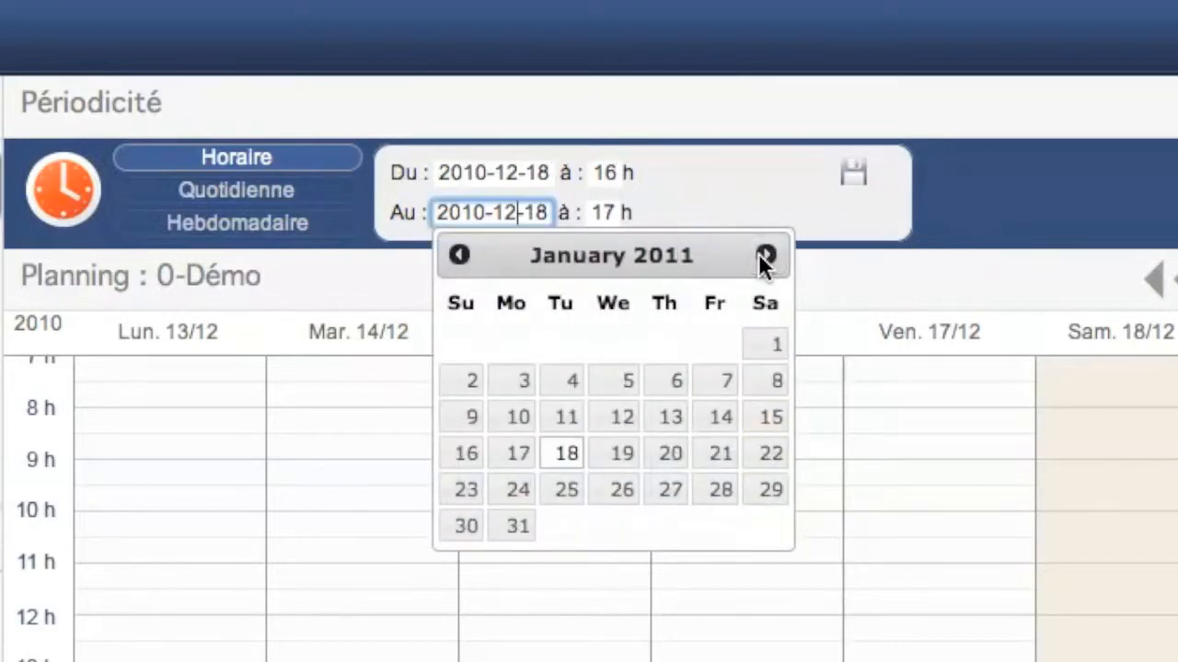
click(518, 527)
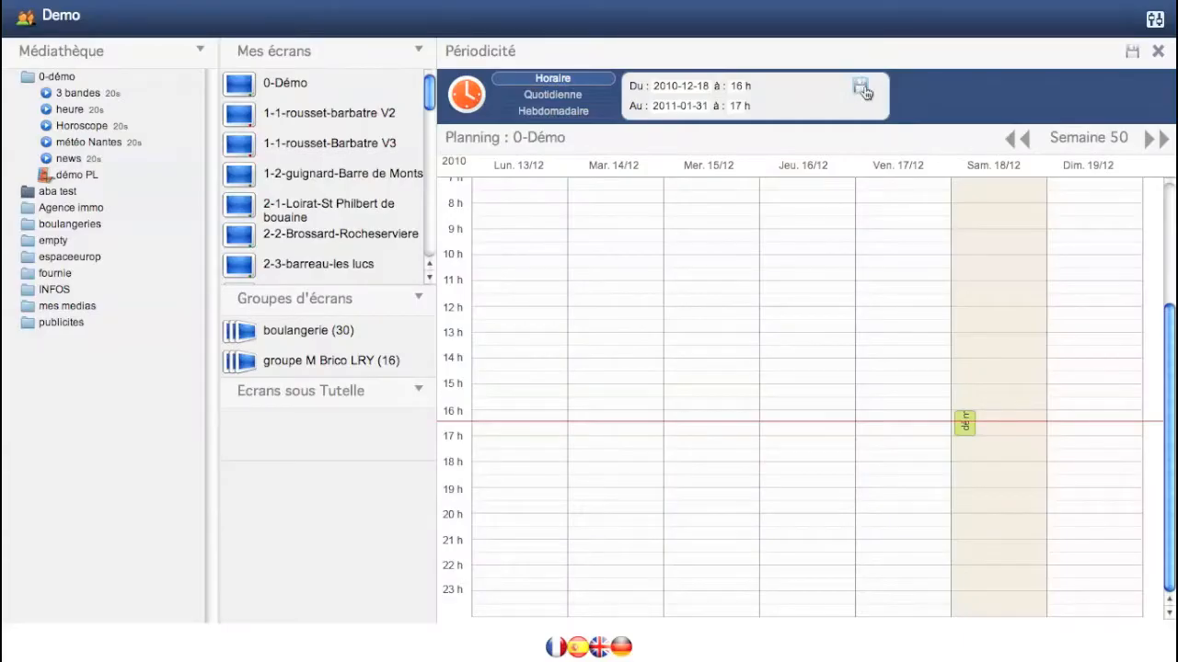
click(853, 172)
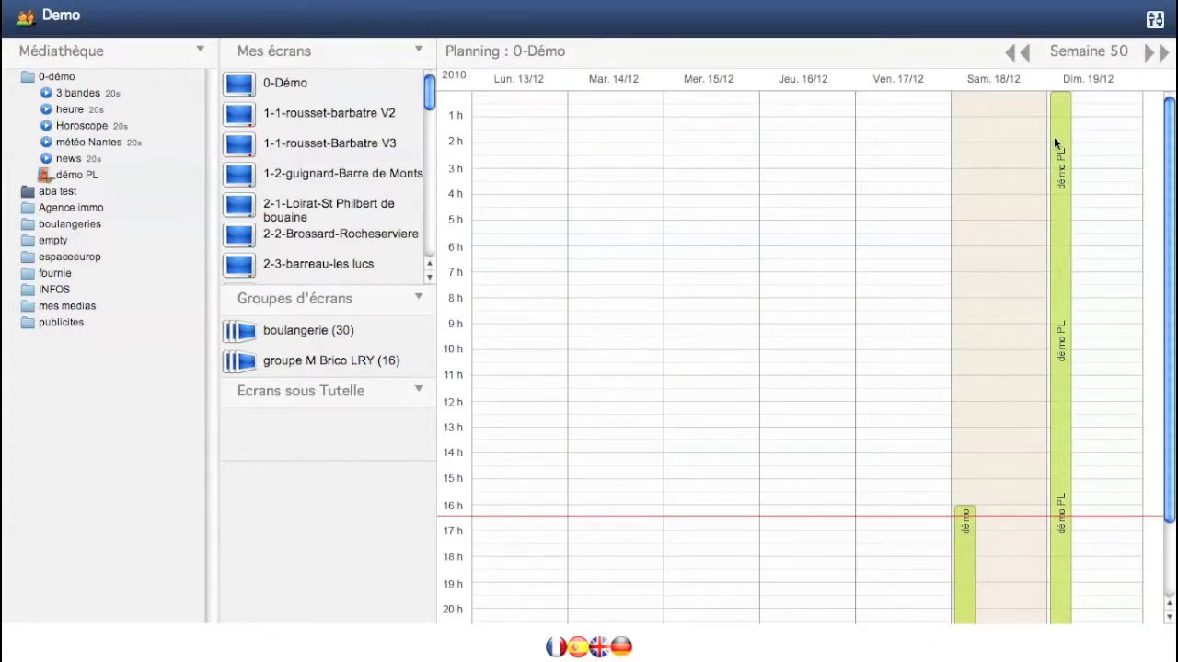
- Examine the 0-Démo planning week by week through week 05 of 2011, and return to week 50
click(1156, 55)
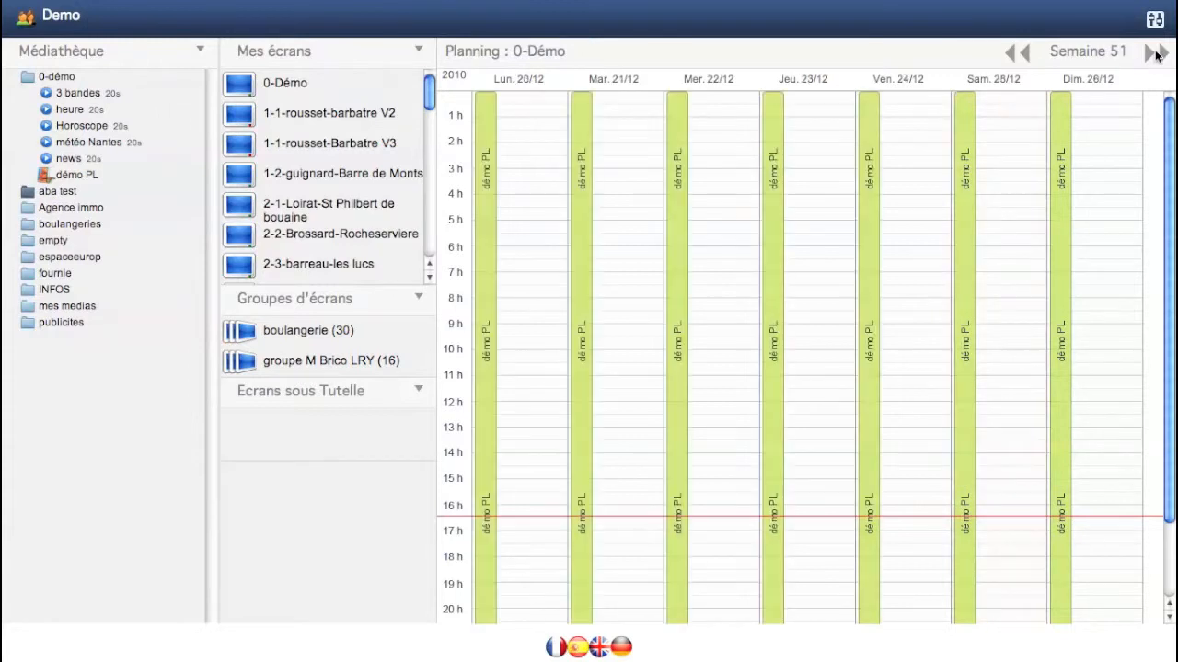
click(1155, 55)
click(1155, 56)
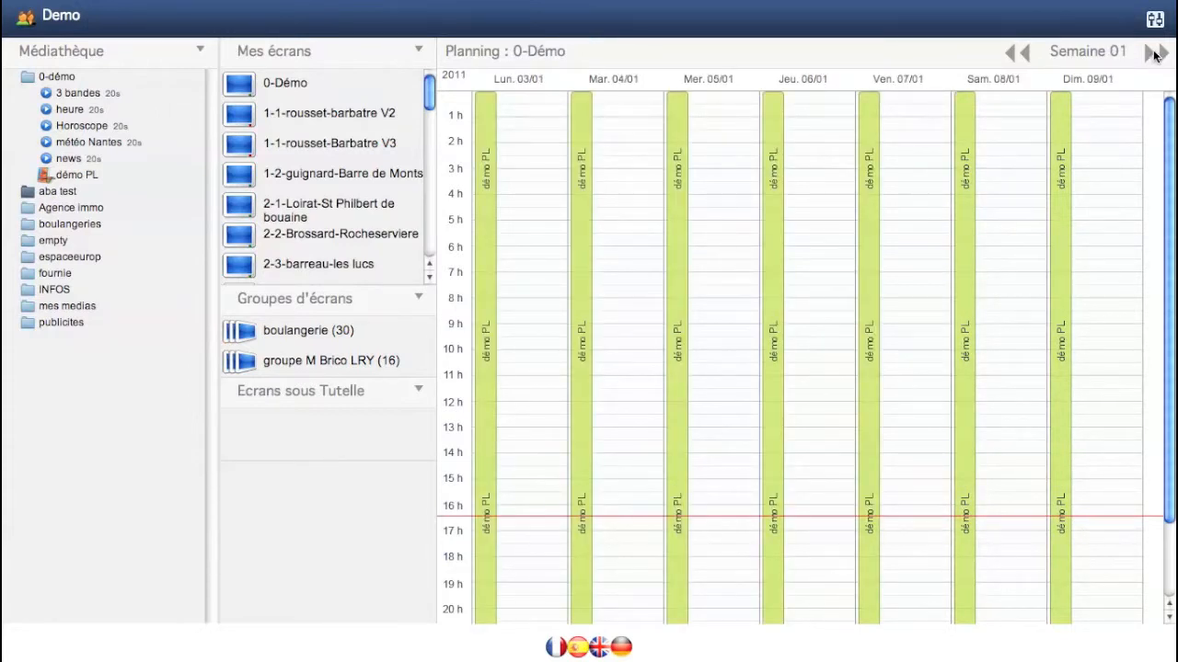
click(1156, 55)
click(1155, 55)
click(1156, 55)
click(1156, 56)
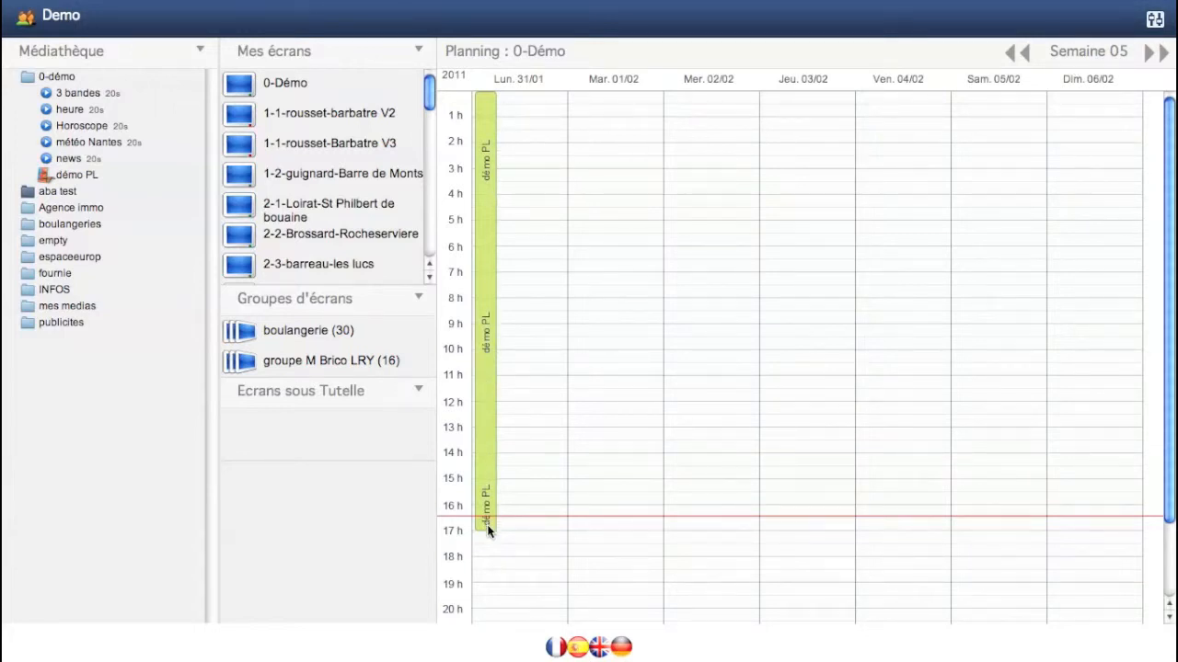
click(1019, 55)
click(1020, 55)
click(1020, 56)
click(1020, 56)
click(1020, 55)
click(1019, 55)
click(1019, 55)
- Save the démo PL schedule with Quotidienne periodicity, and check its daily slots in week 51
click(1065, 181)
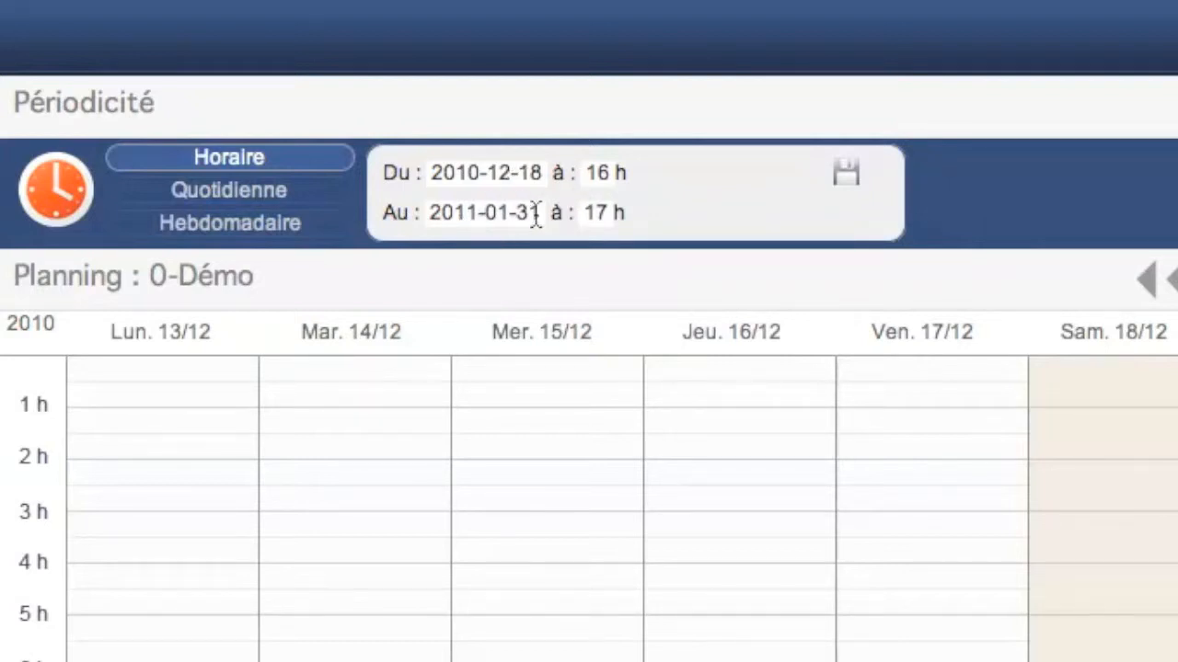
click(287, 201)
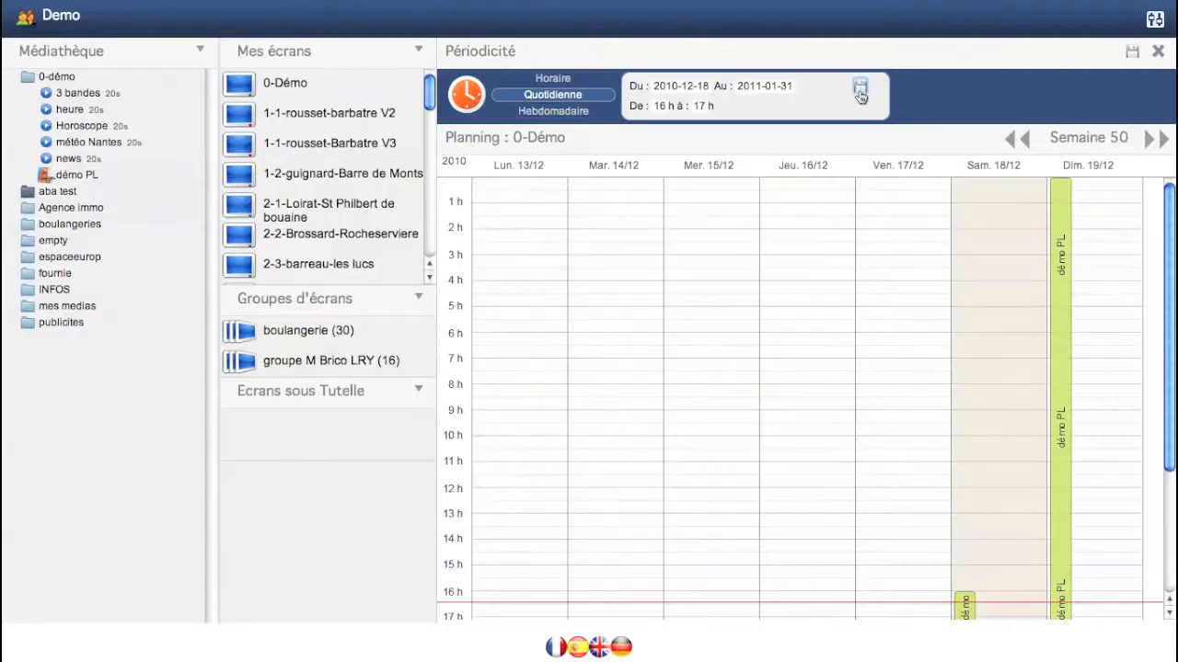
click(860, 87)
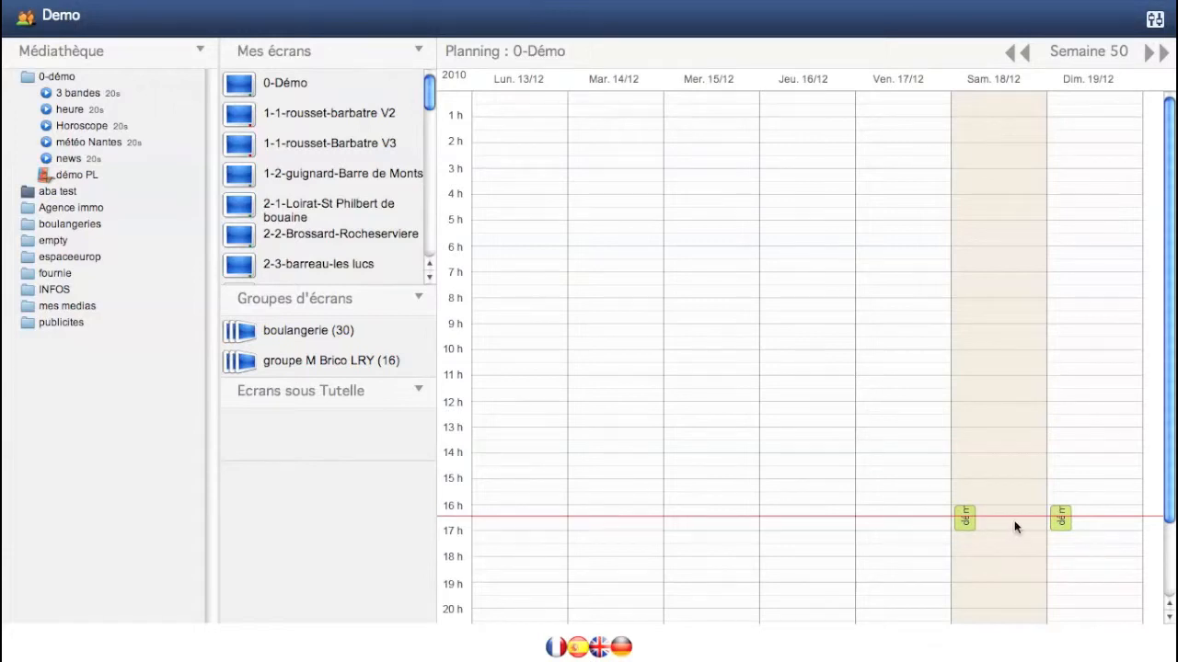
click(1150, 55)
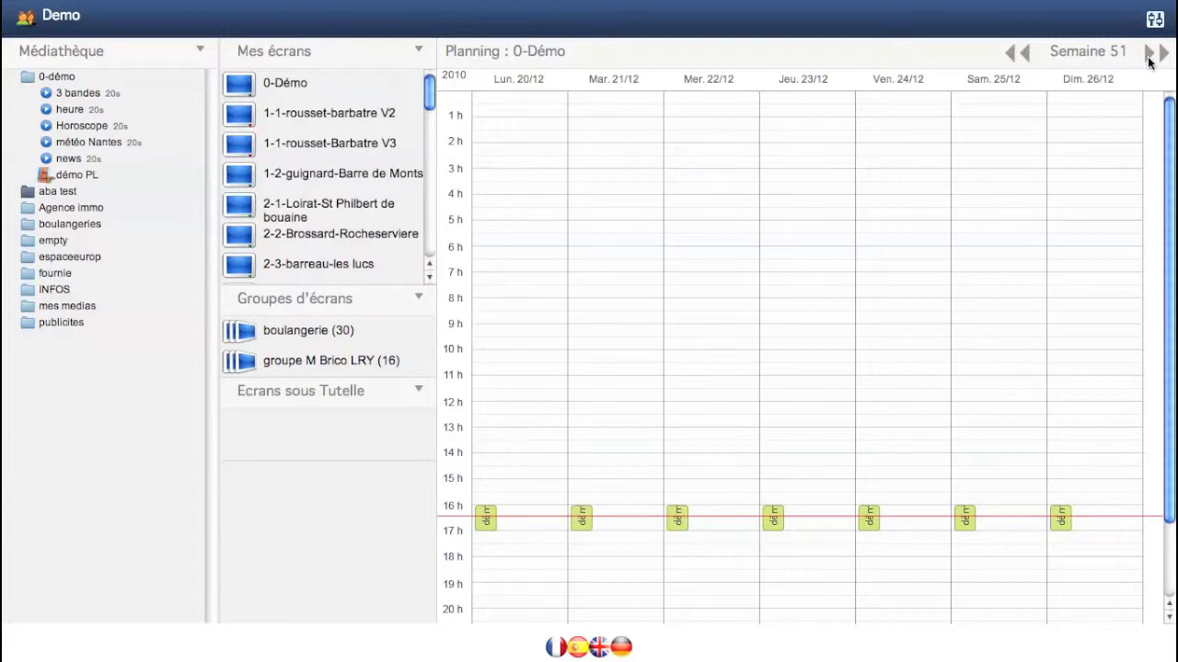
click(1023, 56)
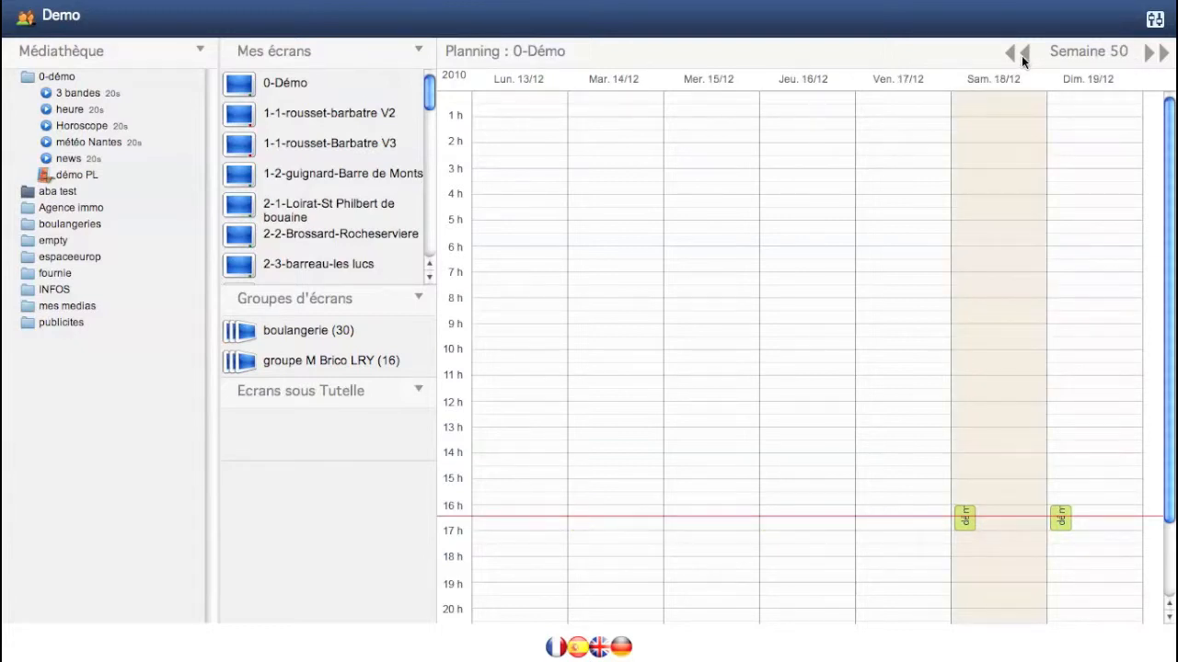
- Save the démo PL schedule with Hebdomadaire periodicity, and check its weekly slots in the weeks after week 50
click(964, 521)
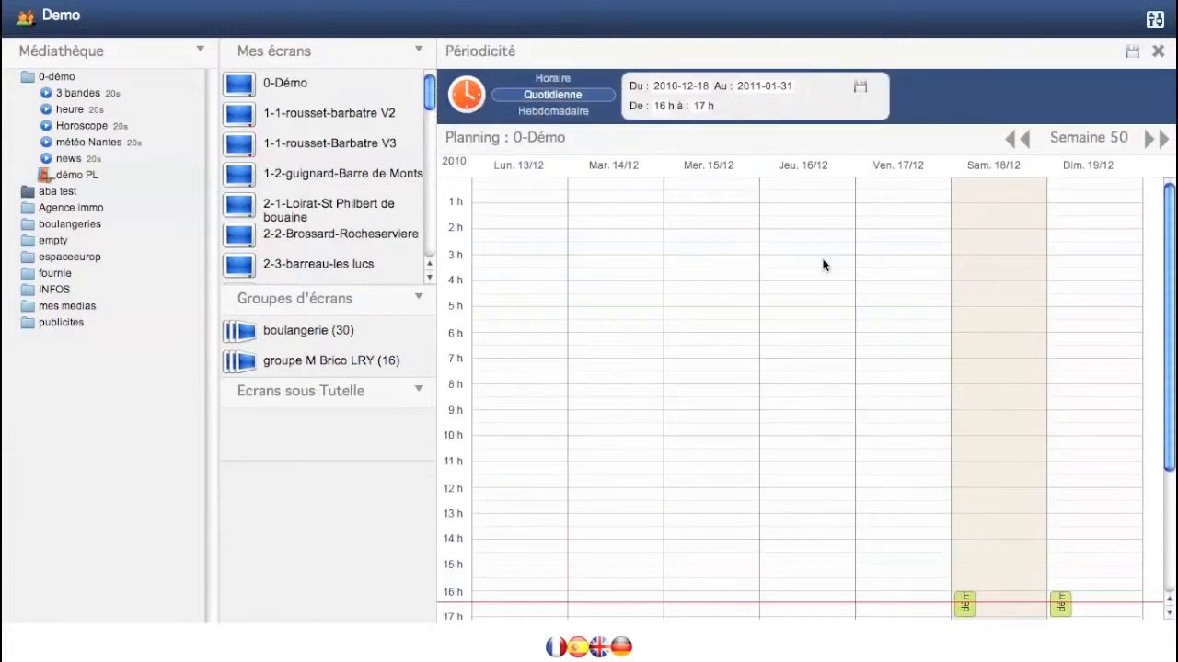
click(584, 109)
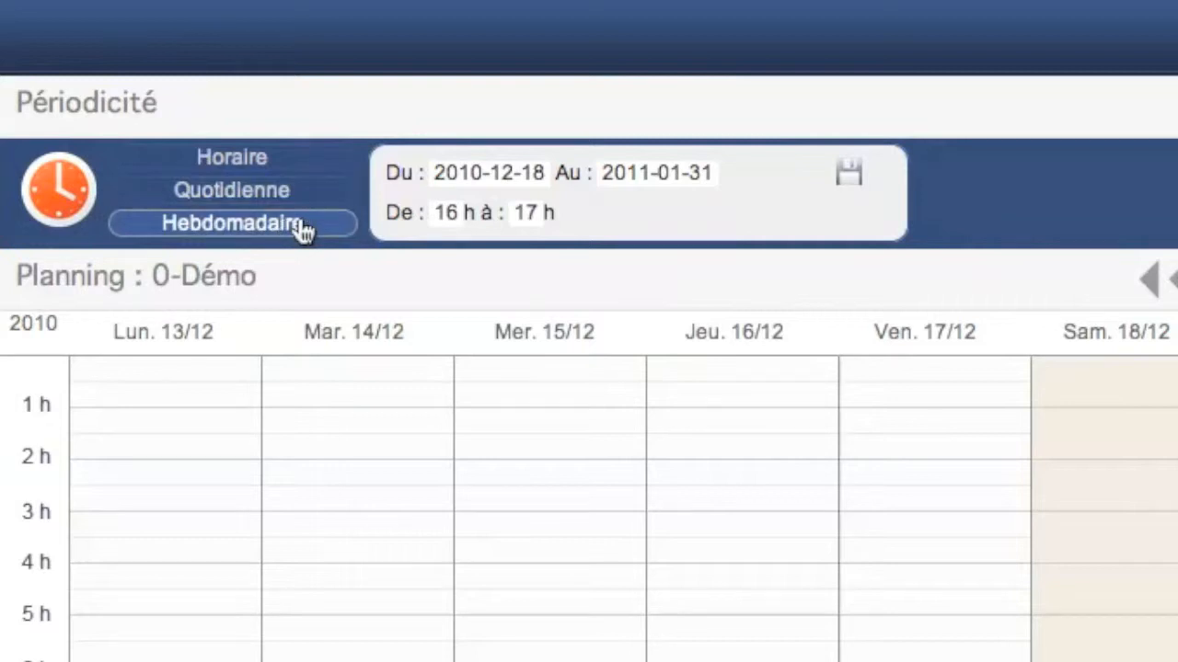
click(847, 180)
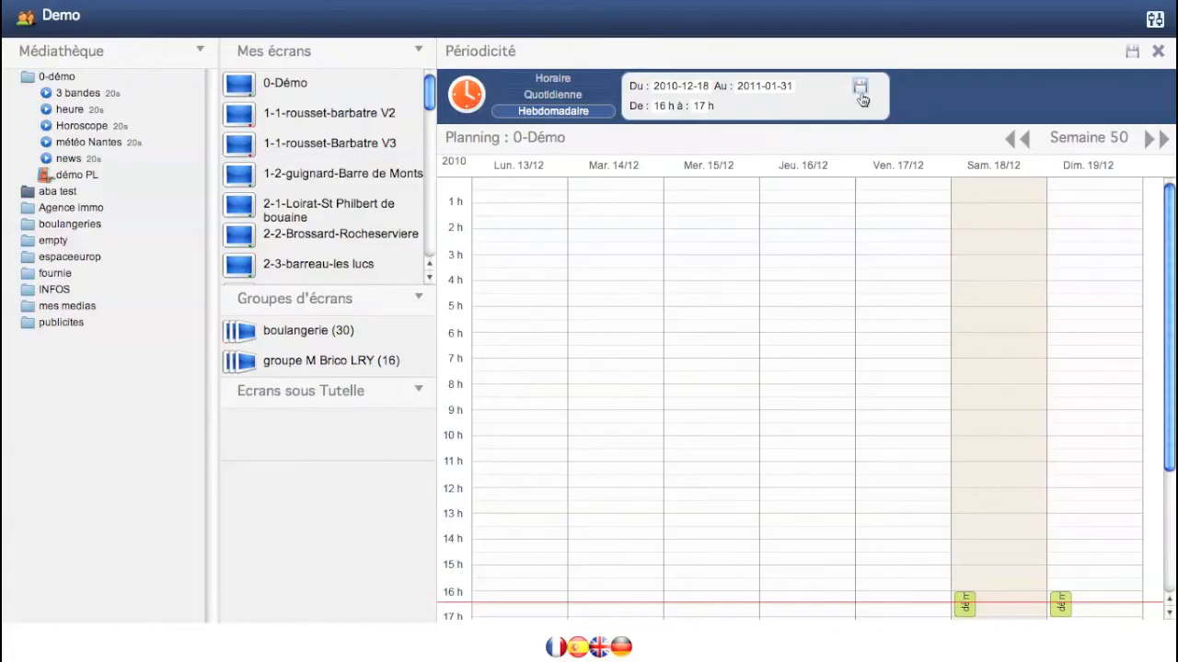
click(861, 89)
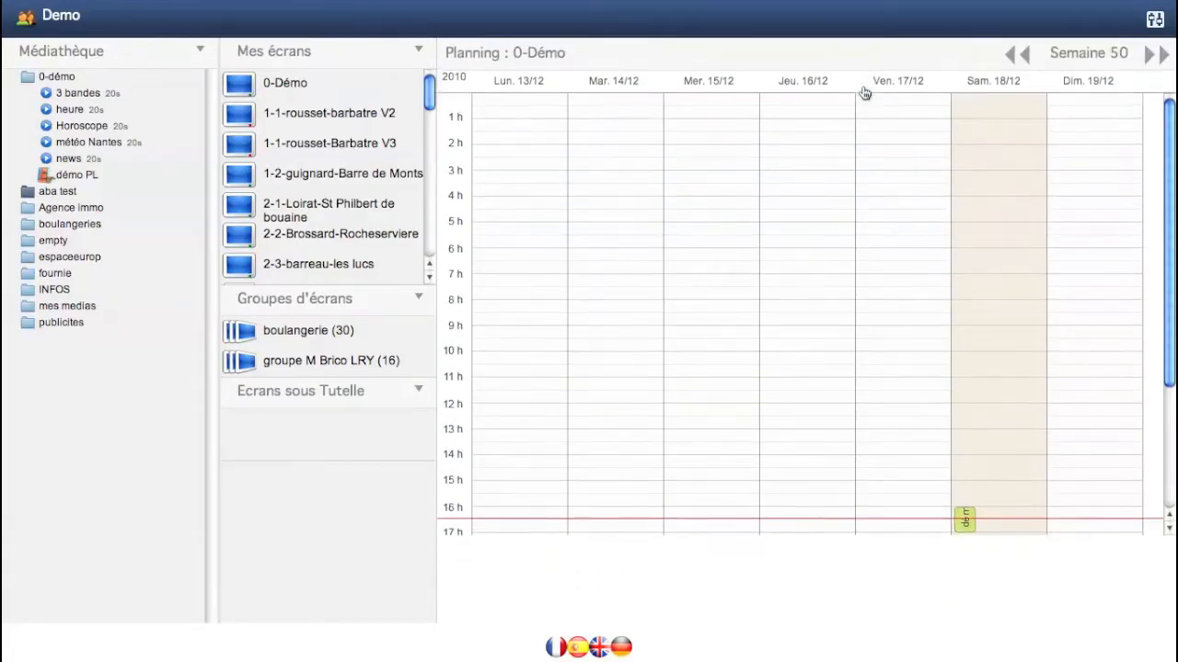
click(1149, 52)
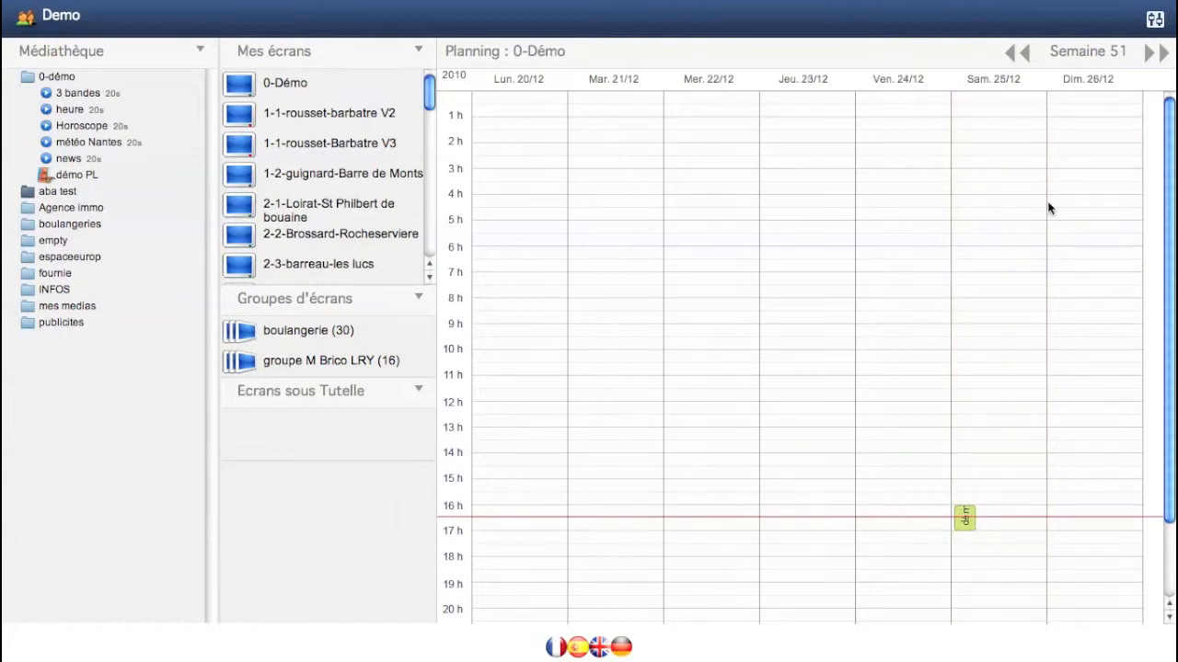
click(1154, 55)
click(1024, 55)
click(1024, 55)
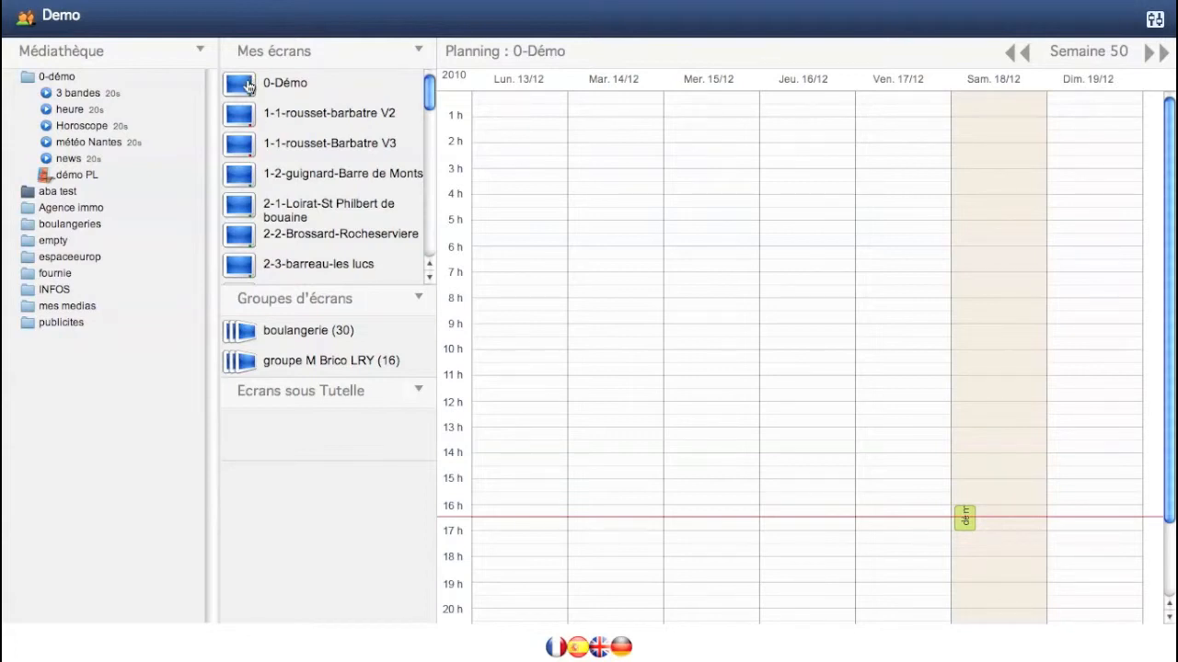
- Preview what the 0-Démo screen is currently playing, and close the preview
click(248, 86)
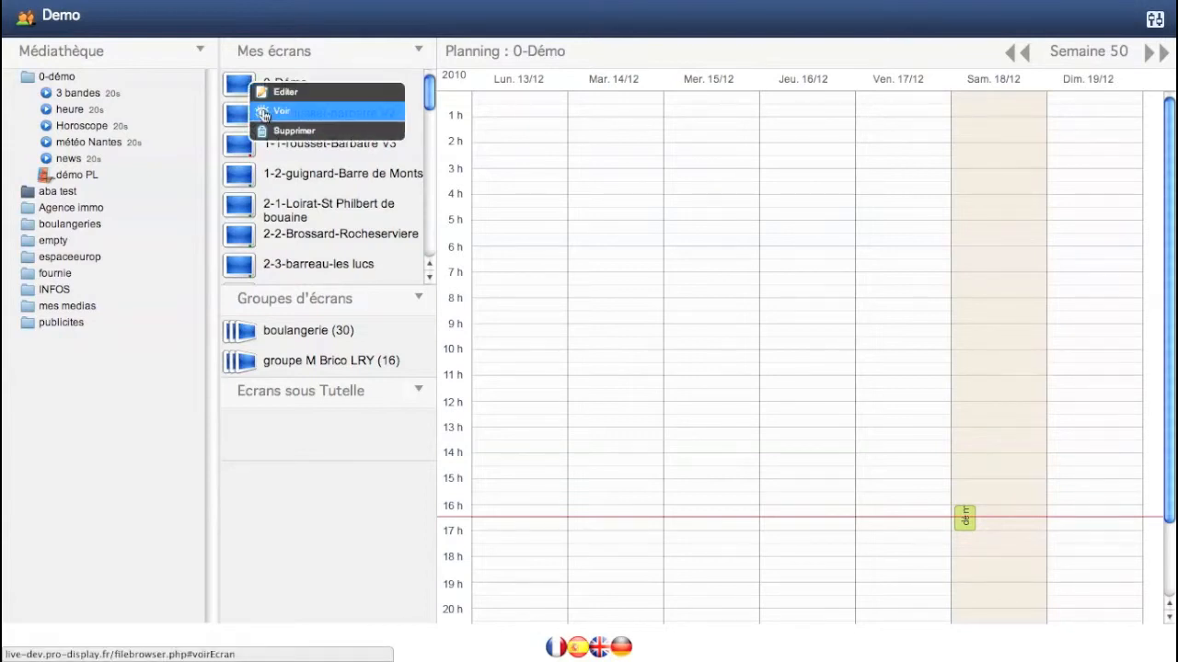
click(264, 113)
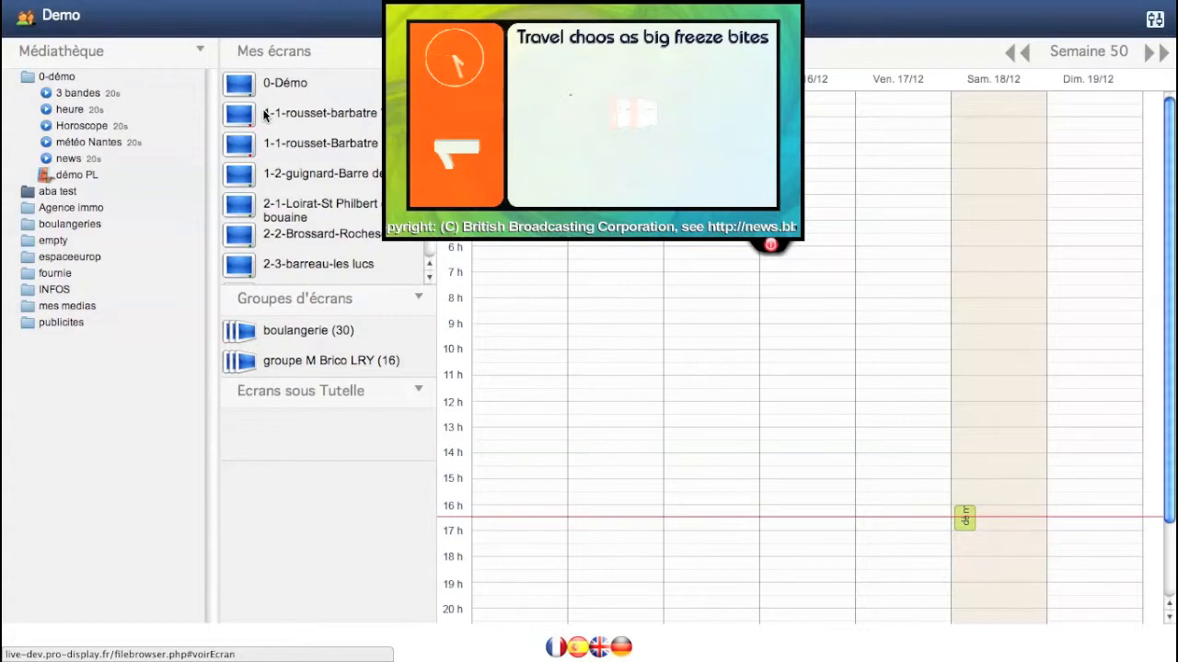
click(772, 246)
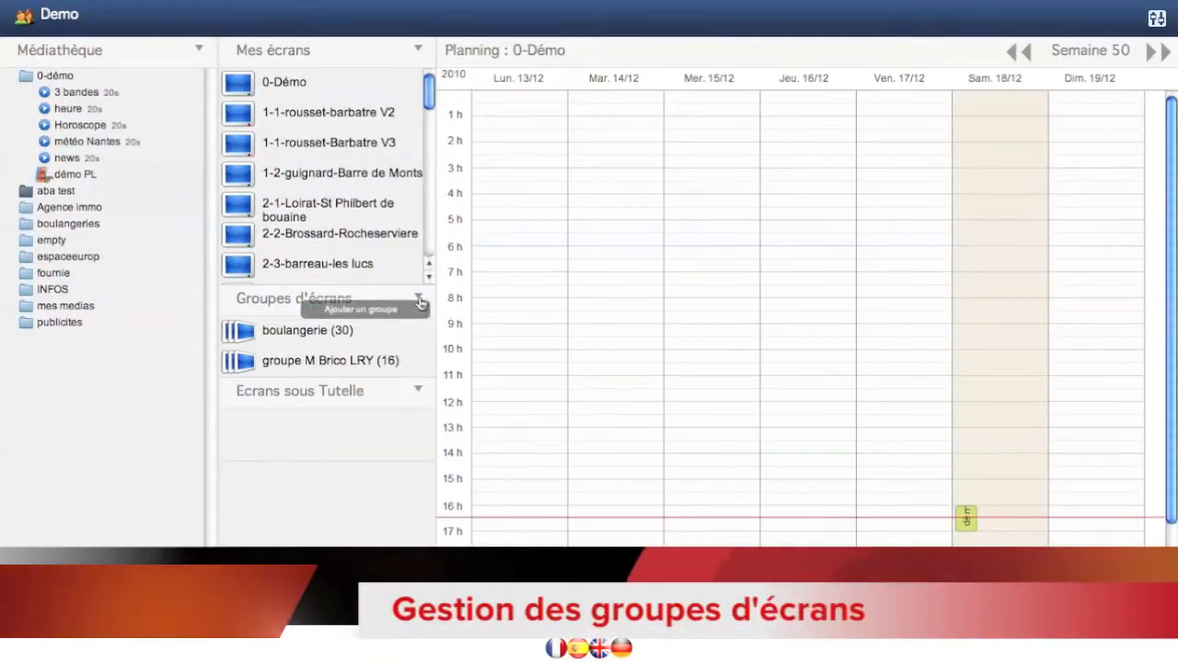
- Create a new screen group named Zone Est
click(418, 300)
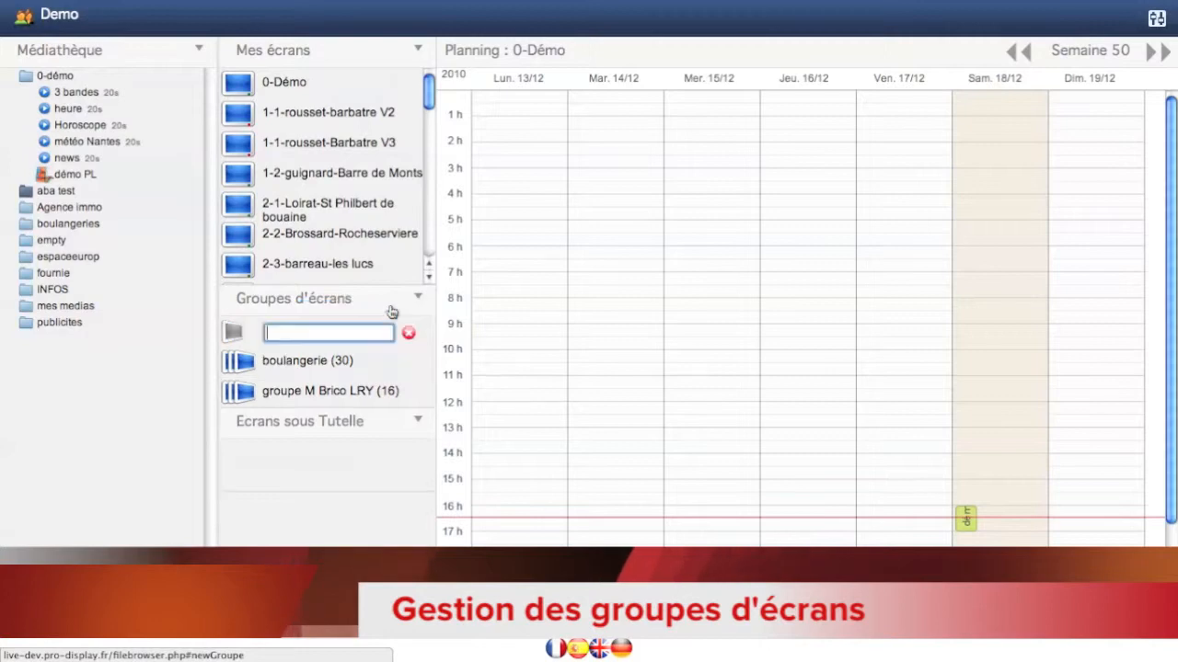
text(Zone Est)
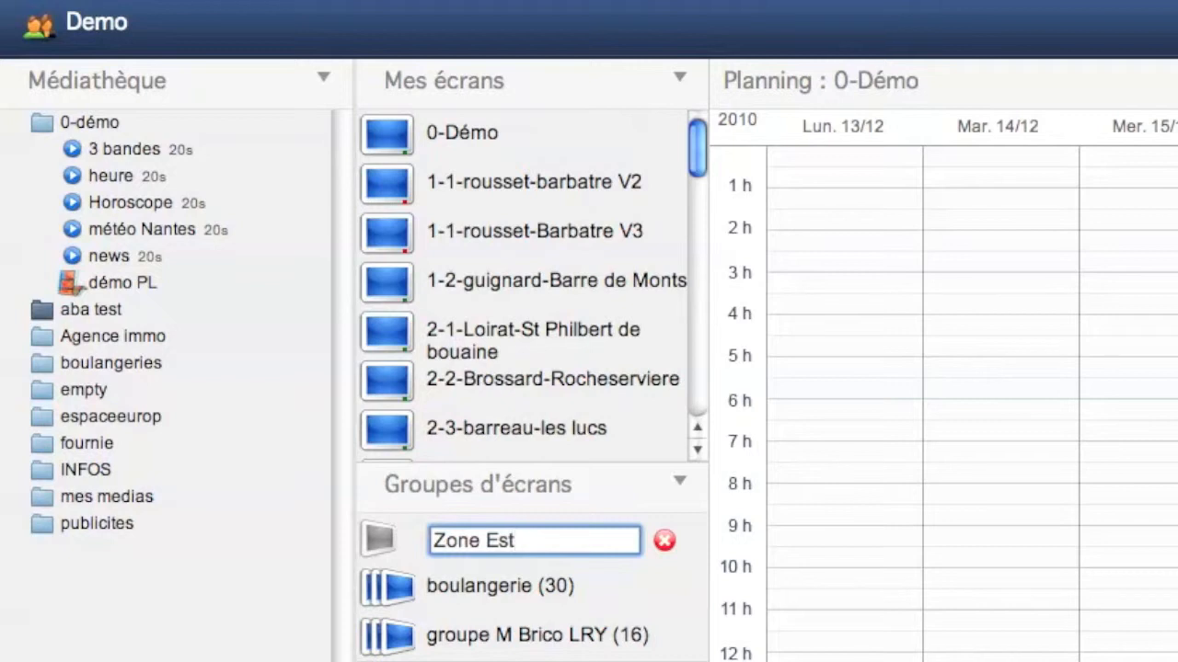
key(Return)
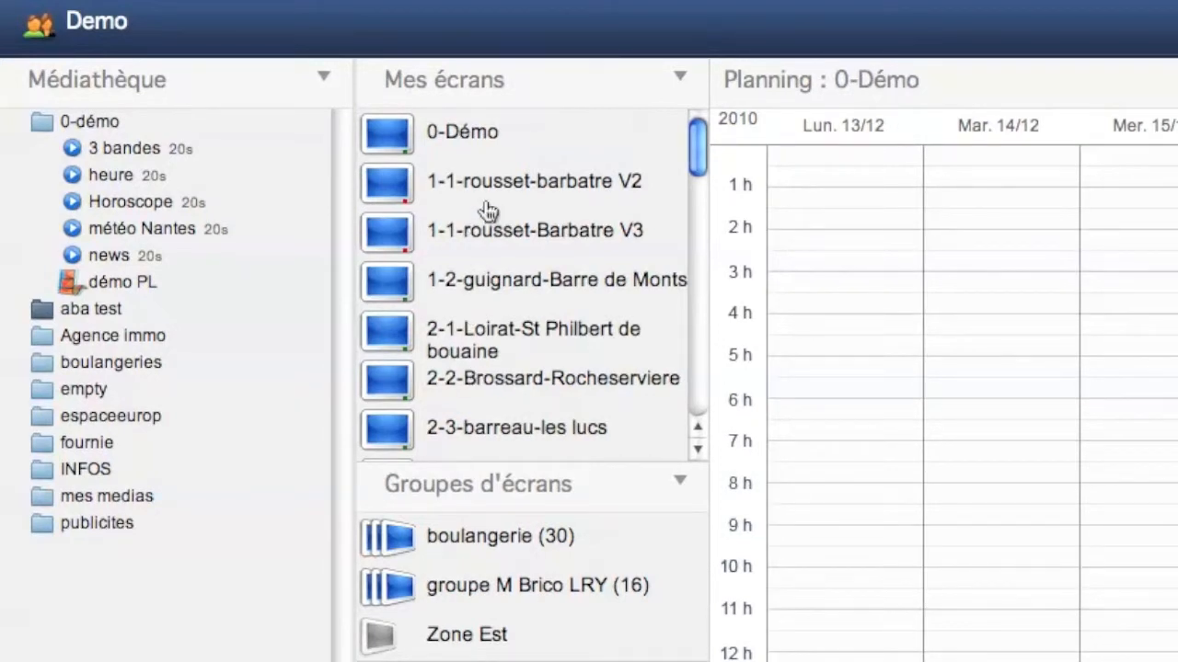
- Add four screens to the Zone Est group, including 0-Démo, the 1-1 Barbatre V3 screen and the 3-5 Pouzauges screen
drag(485, 138, 486, 651)
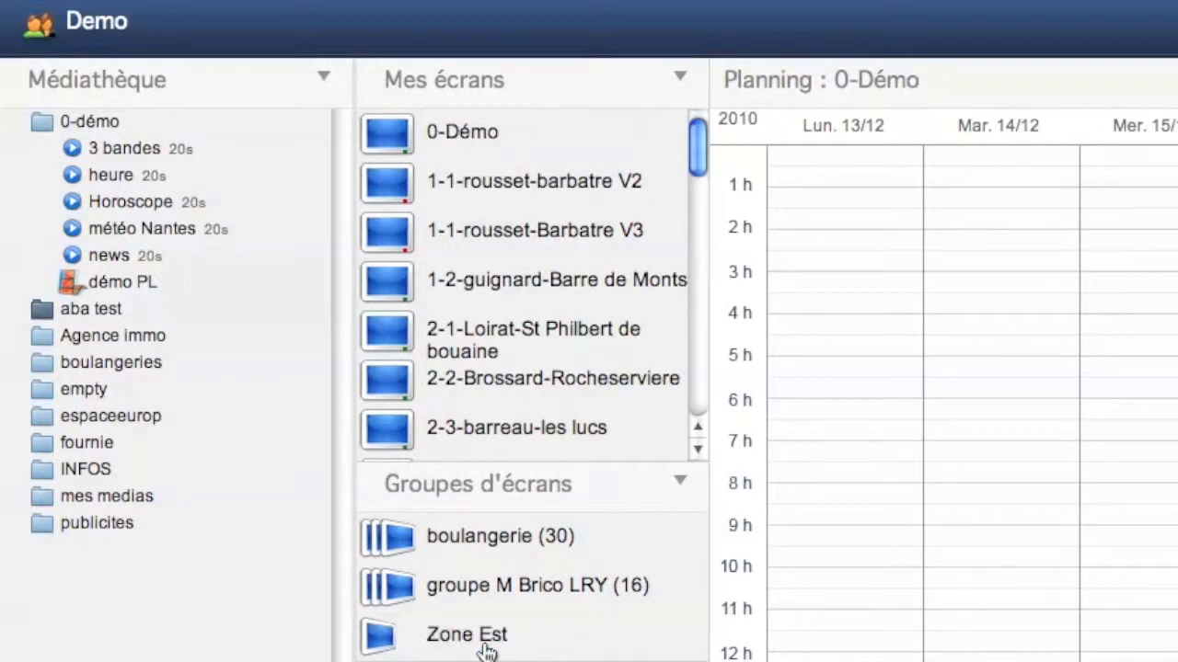
drag(515, 228, 483, 650)
scroll(566, 396, down, 1)
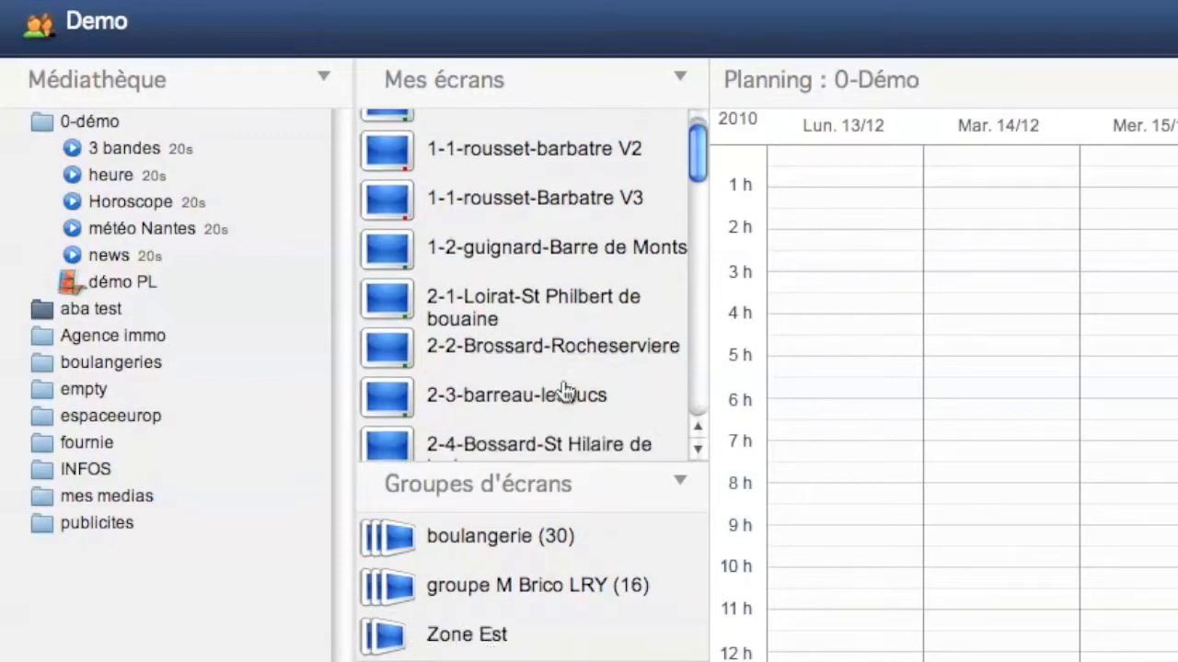
scroll(563, 391, down, 3)
drag(539, 397, 499, 639)
scroll(597, 327, down, 5)
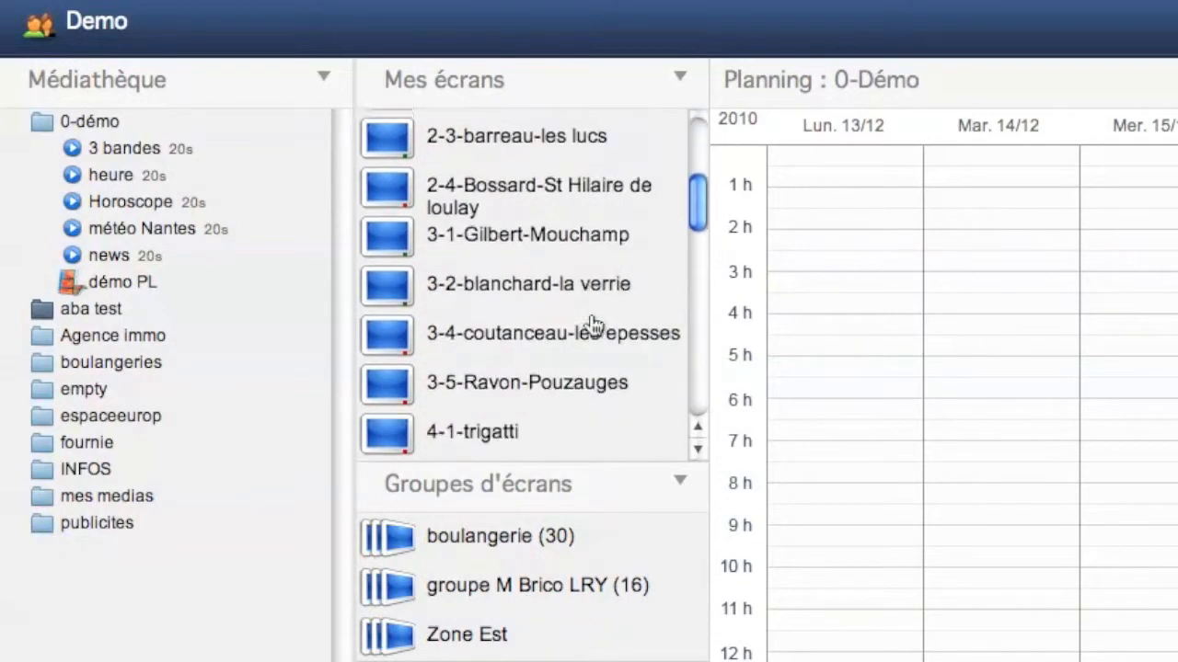
drag(567, 380, 539, 647)
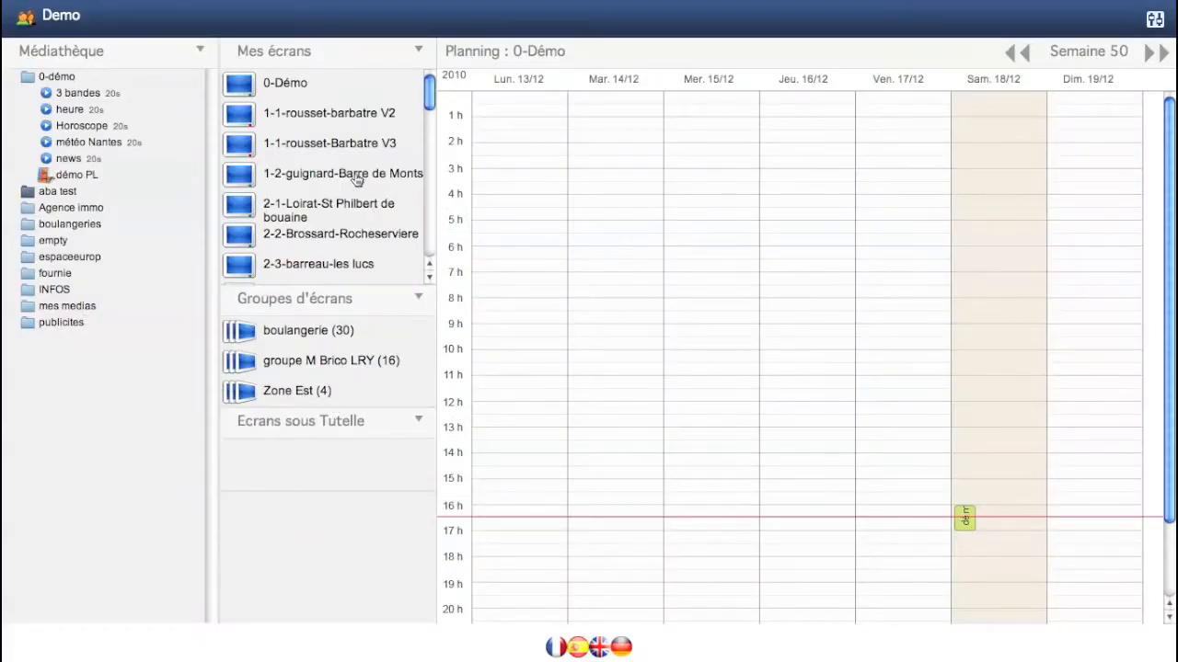
- Edit the Zone Est group to remove every screen except 0-Démo, and close the group editing
right_click(309, 394)
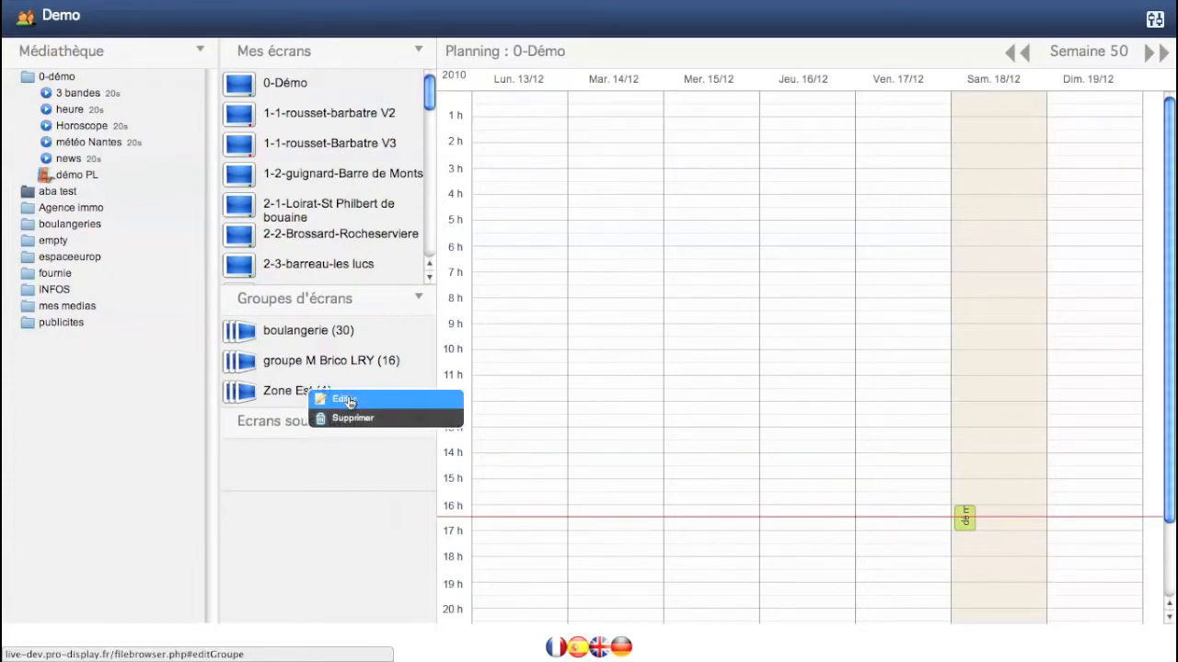
click(346, 400)
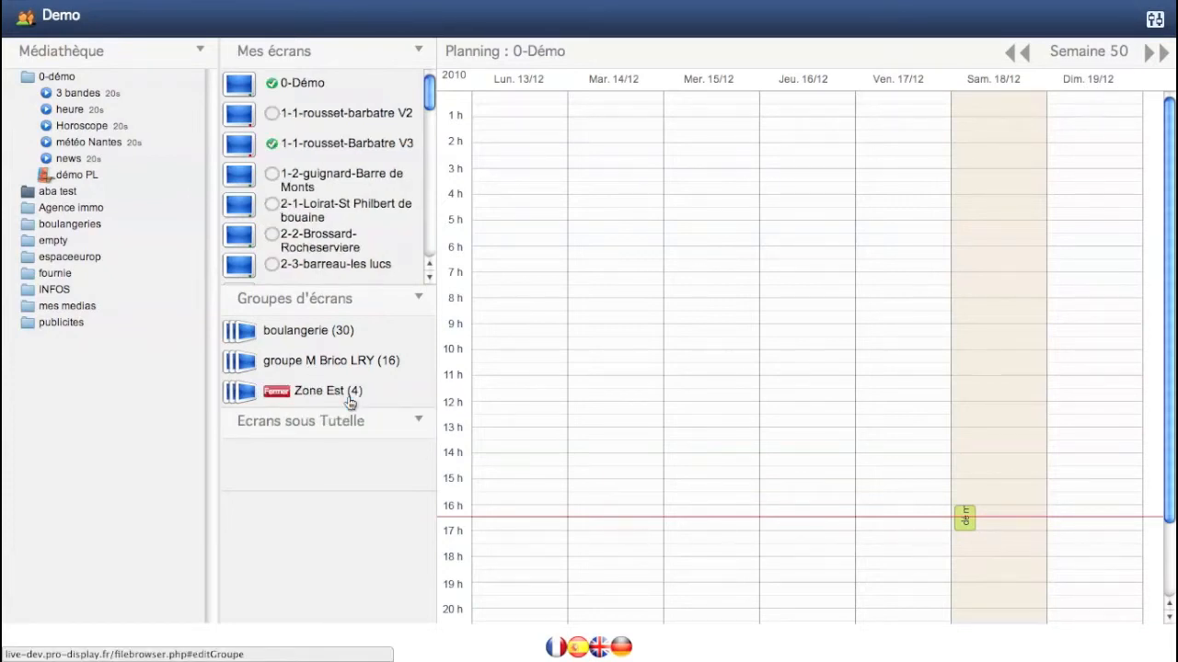
click(271, 144)
scroll(278, 106, down, 5)
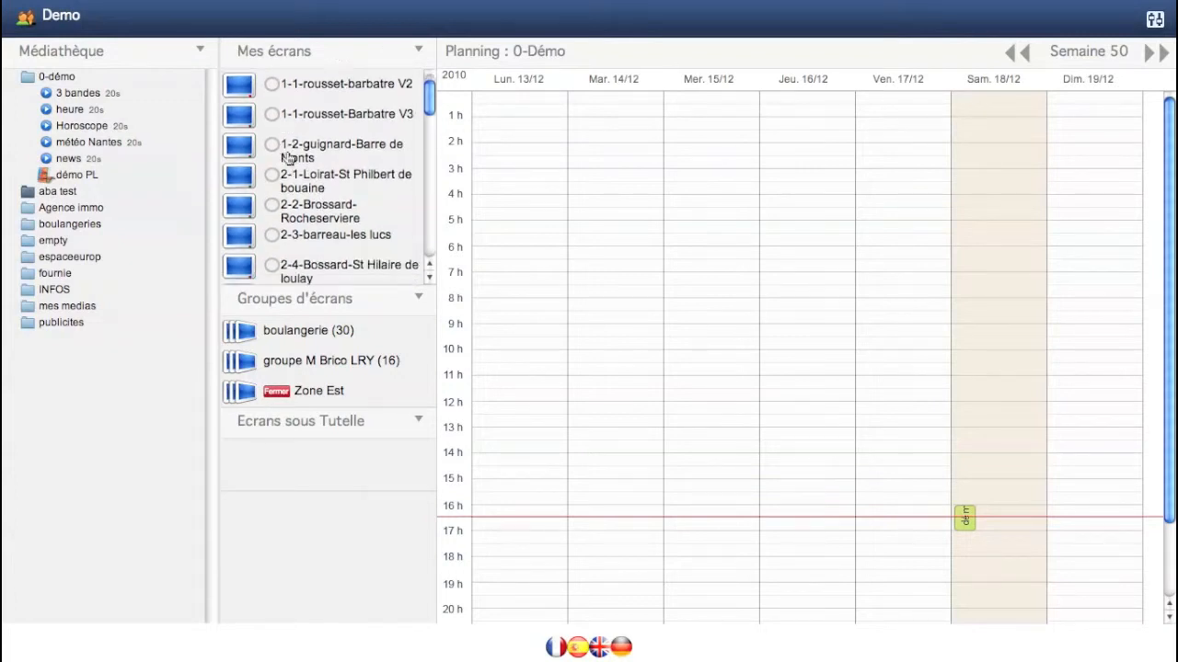
click(280, 117)
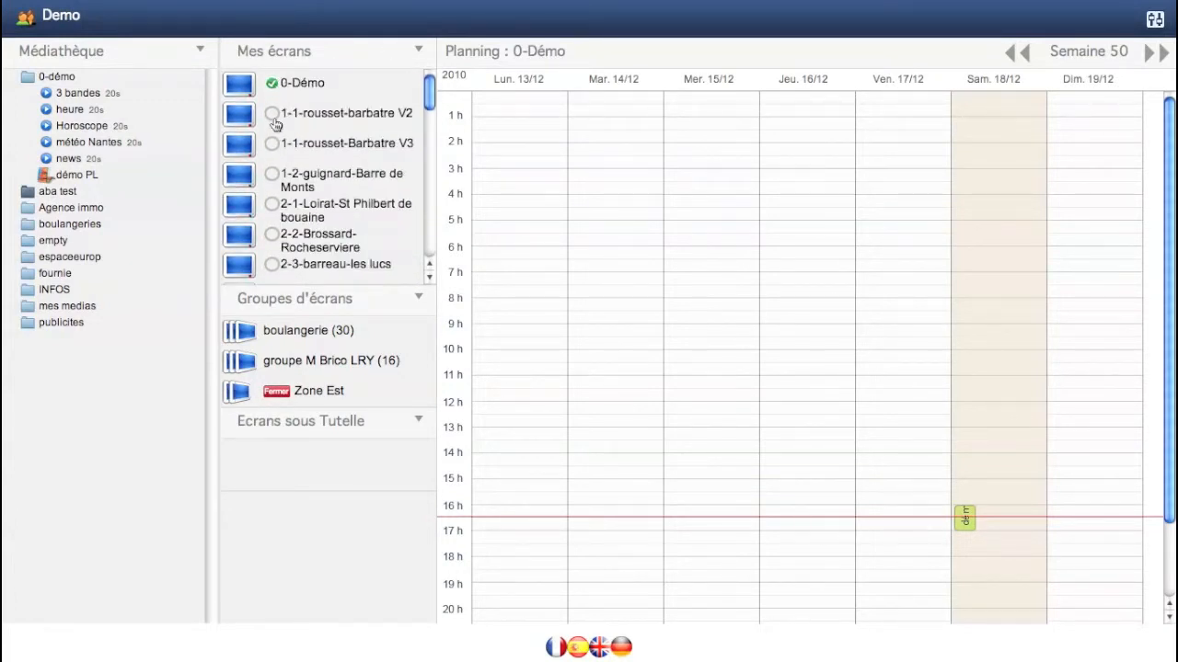
scroll(281, 129, down, 5)
scroll(280, 138, down, 2)
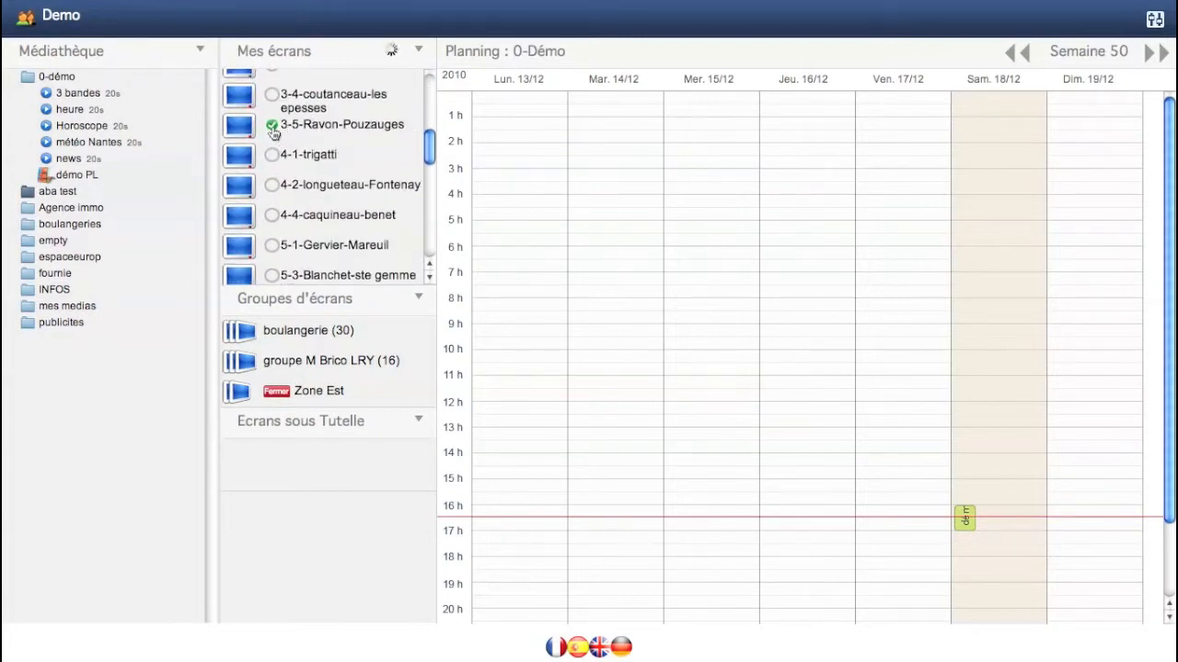
click(272, 127)
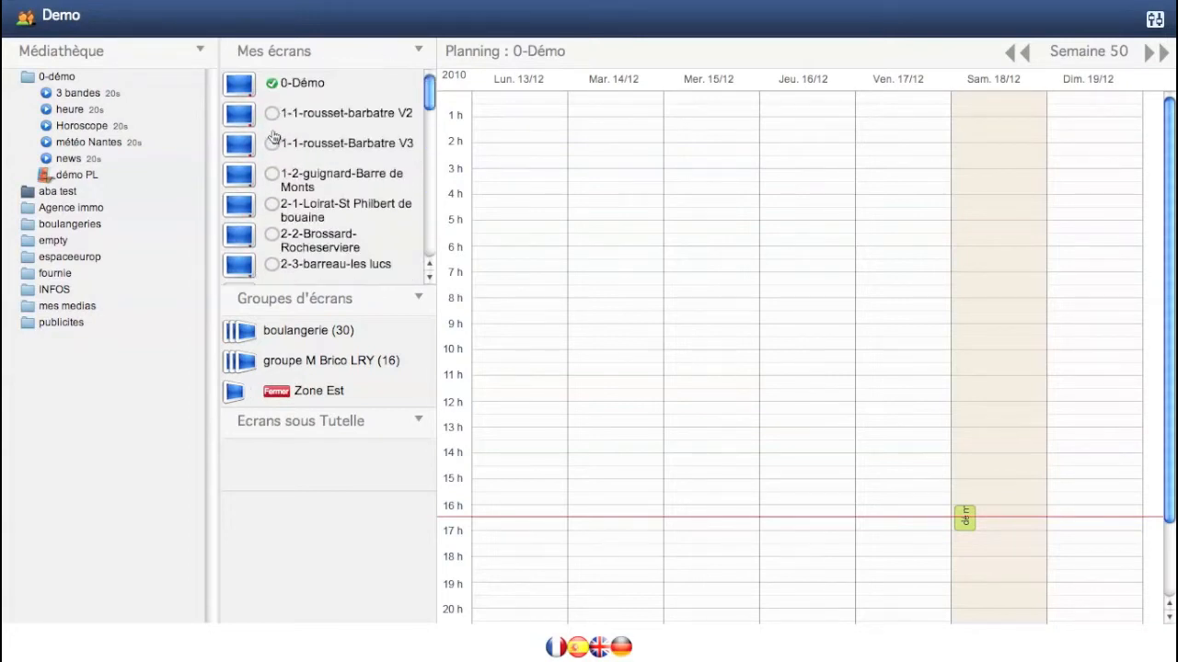
click(276, 393)
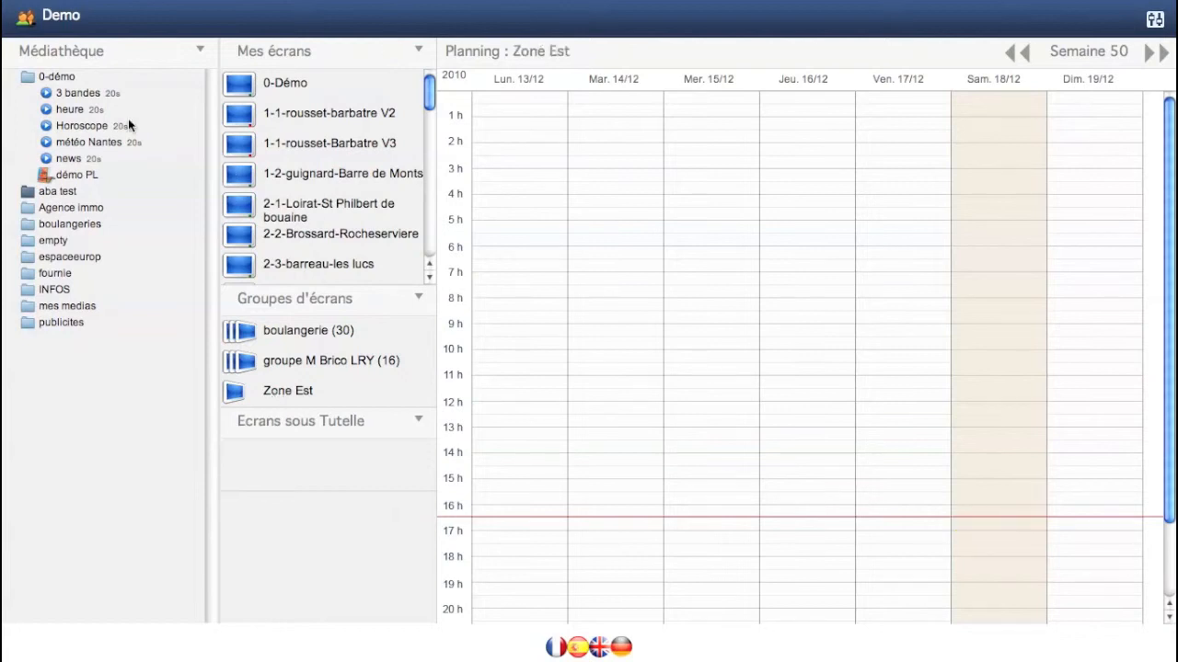
- Place the météo Nantes media on the Zone Est planning for Saturday 18/12 from 16 h to 17 h, and delete that slot
drag(71, 144, 1000, 521)
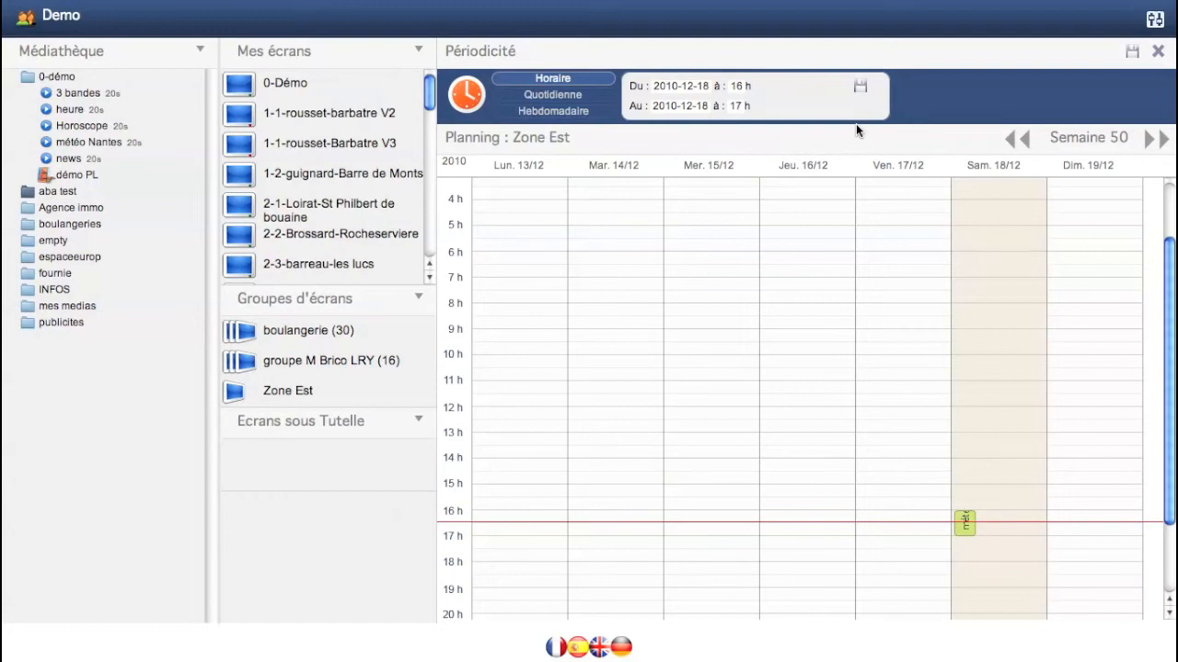
click(965, 518)
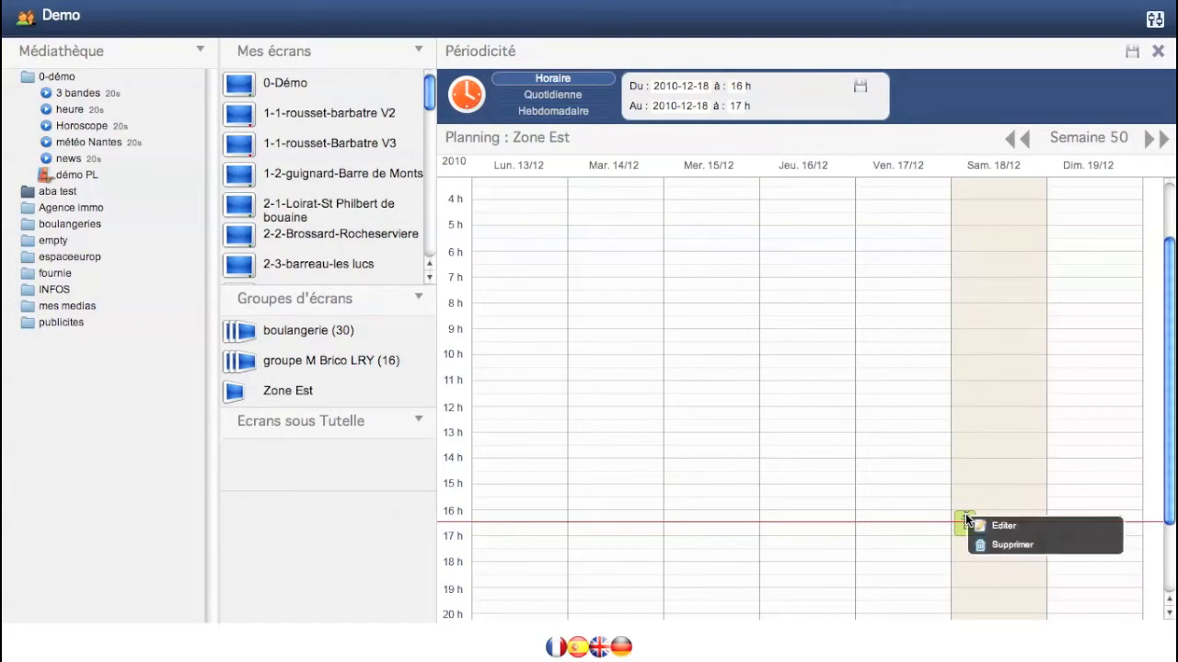
click(1011, 544)
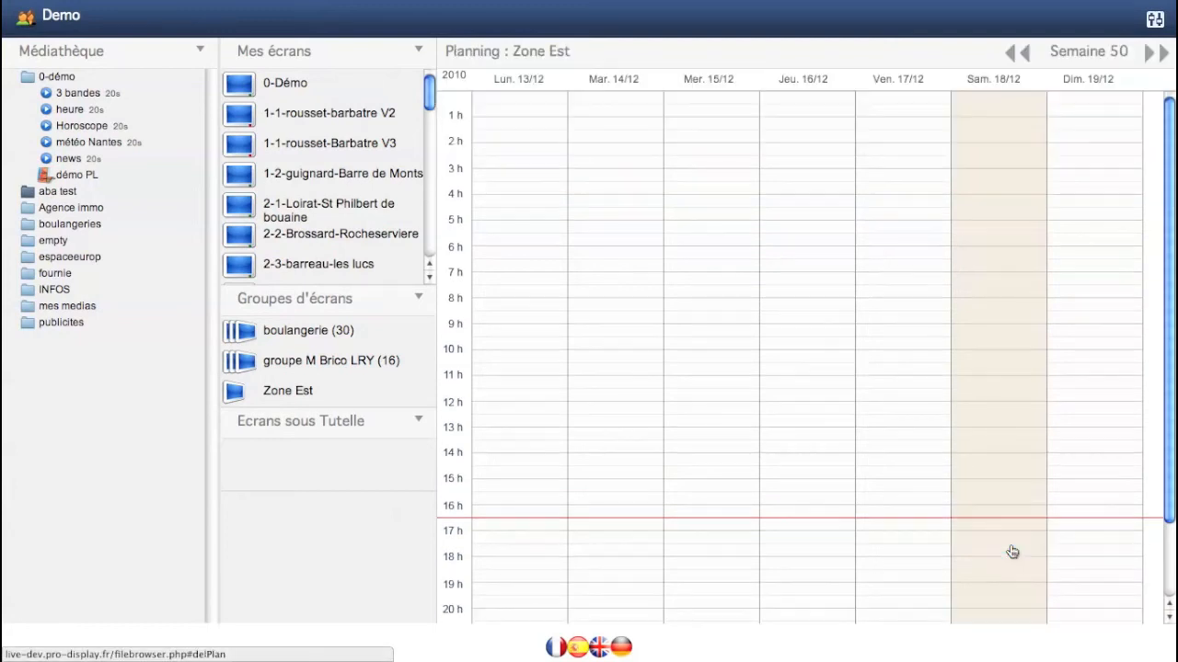